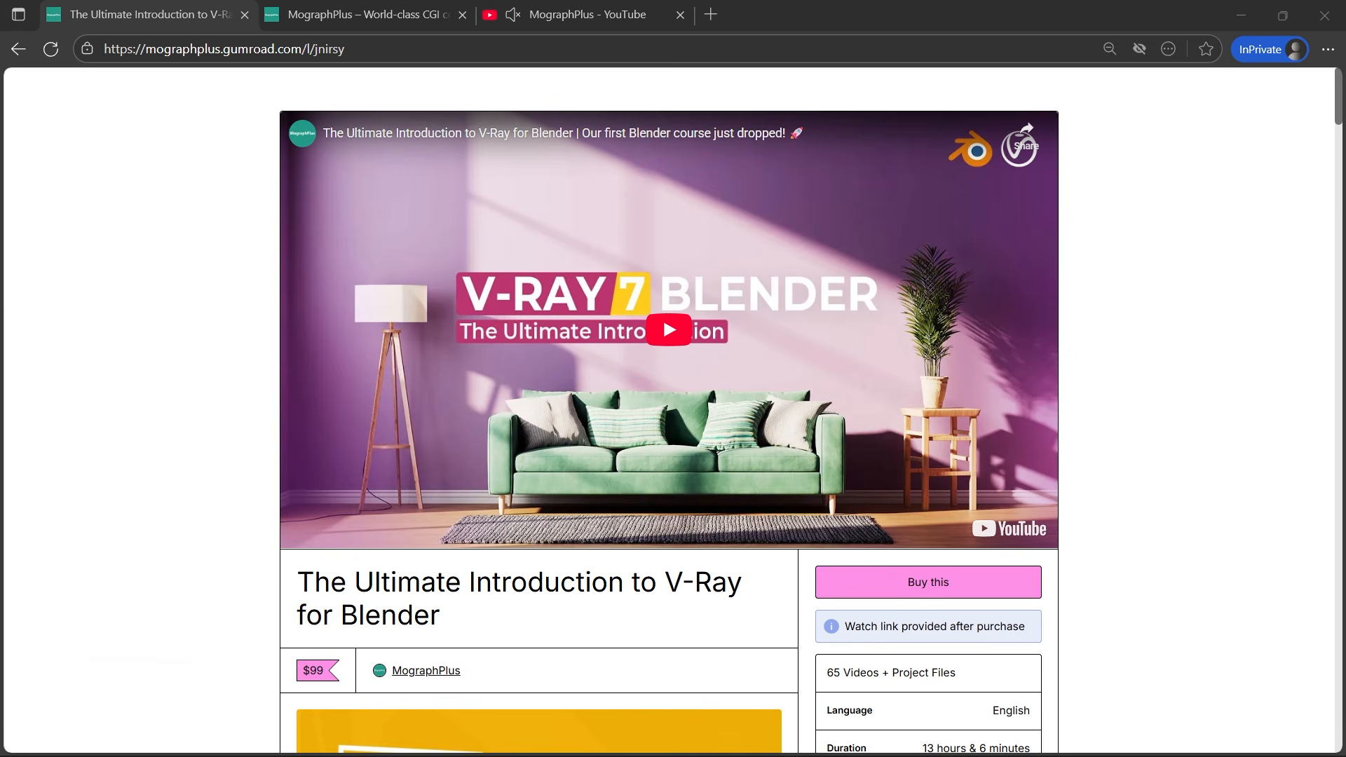
click(559, 8)
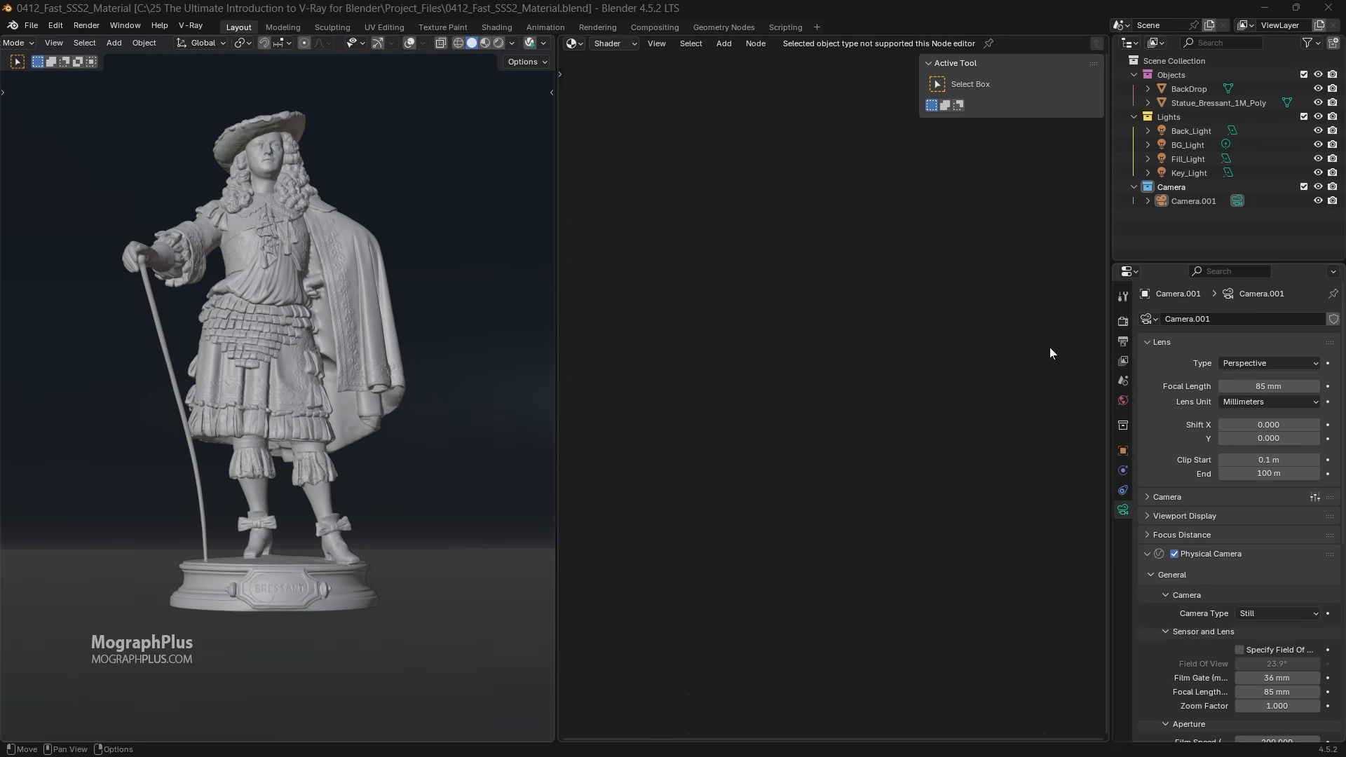
Step: Create a new material for the statue and delete its default V-Ray Mtl node
click(293, 304)
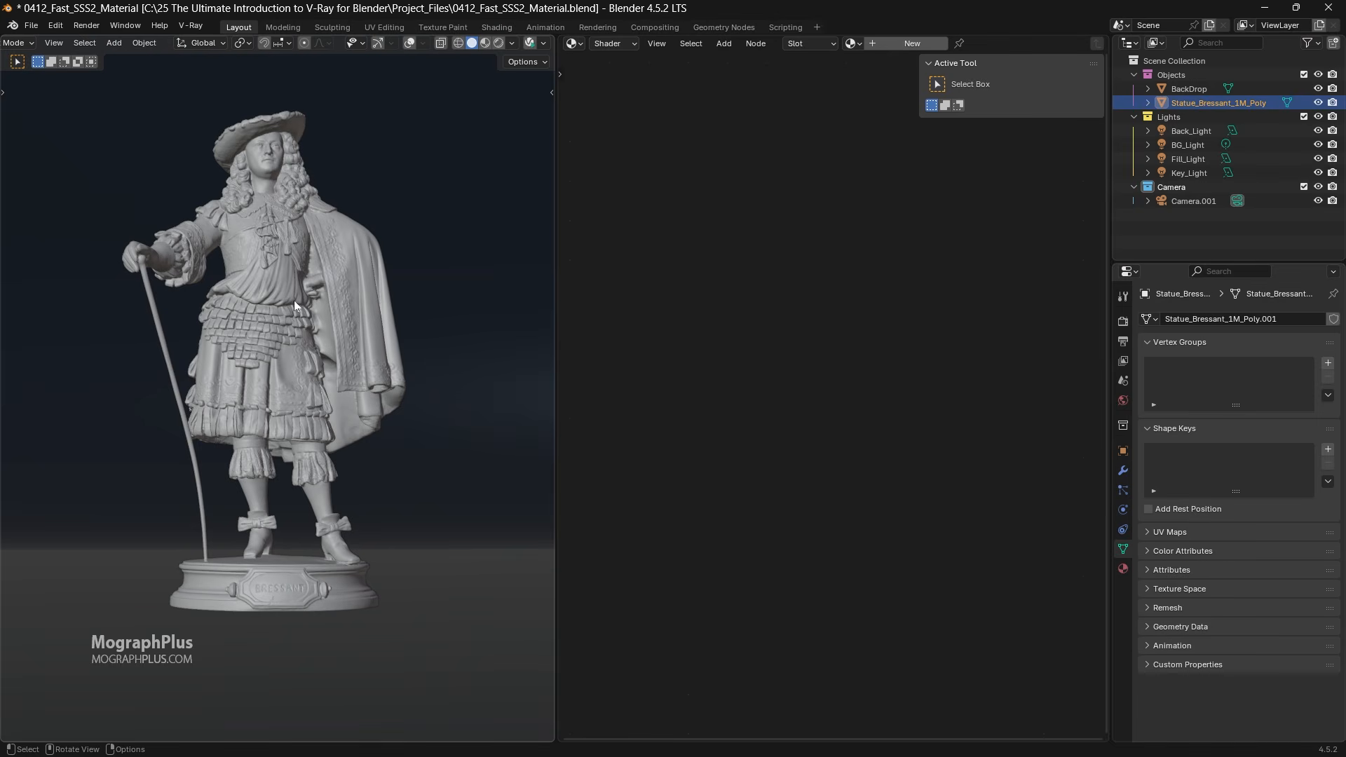
click(892, 42)
scroll(726, 330, up, 2)
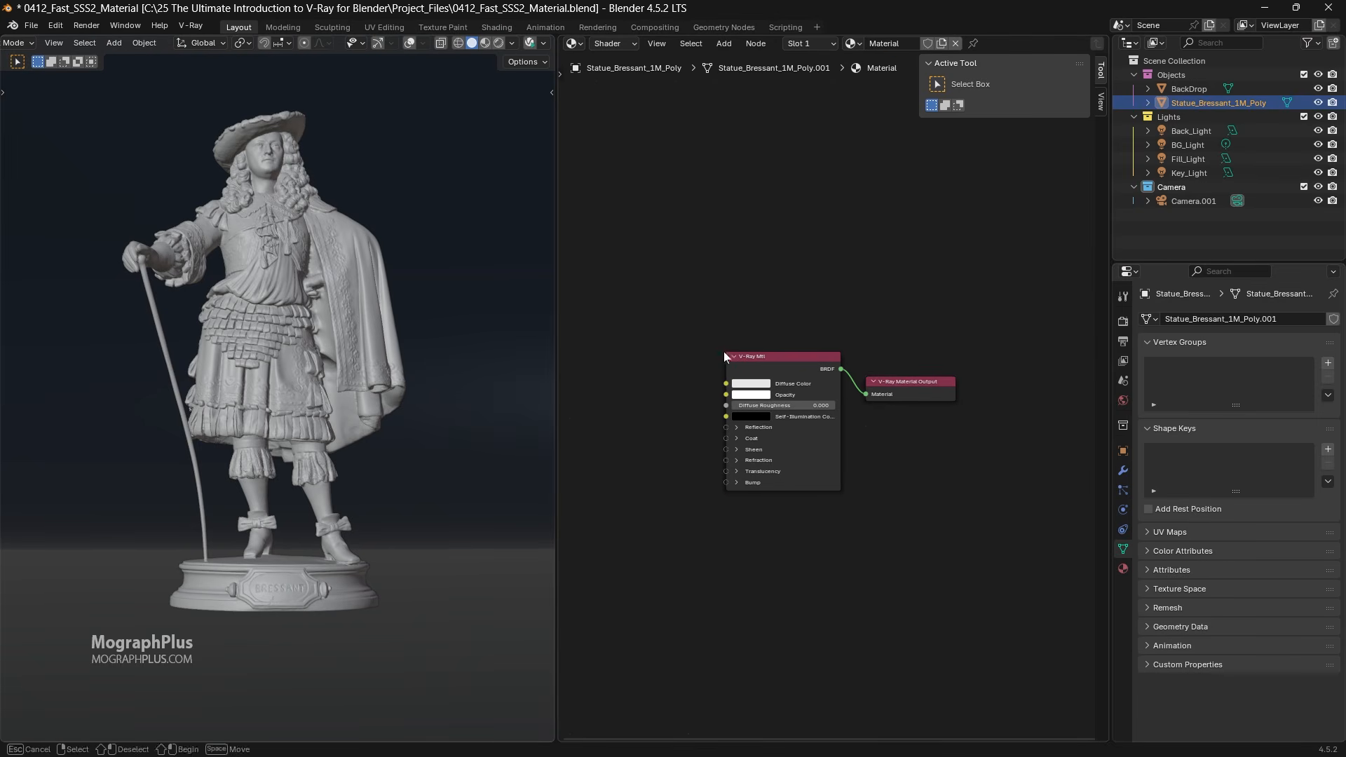
key(x)
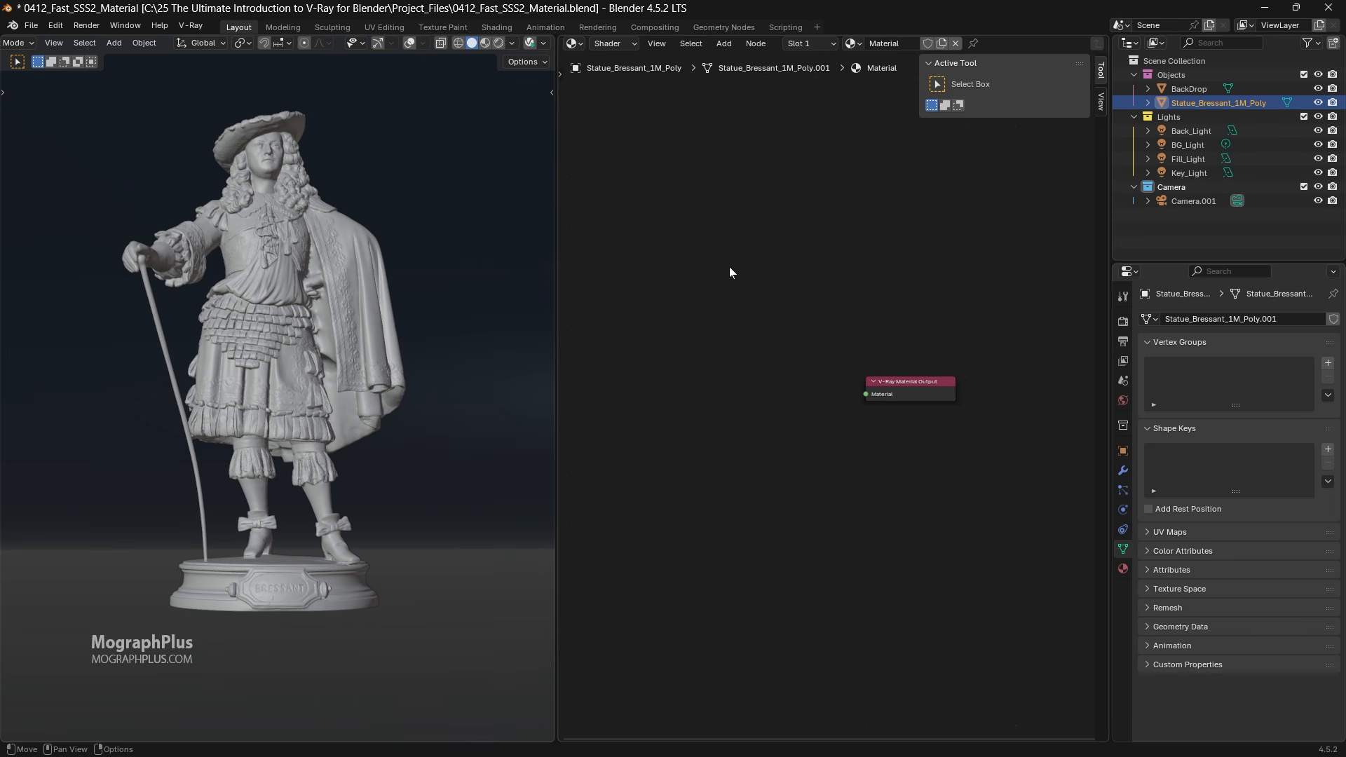
Step: Add a V-Ray Fast SSS2 material node beside the V-Ray Material Output node
key(shift+a)
mouse_move(713, 285)
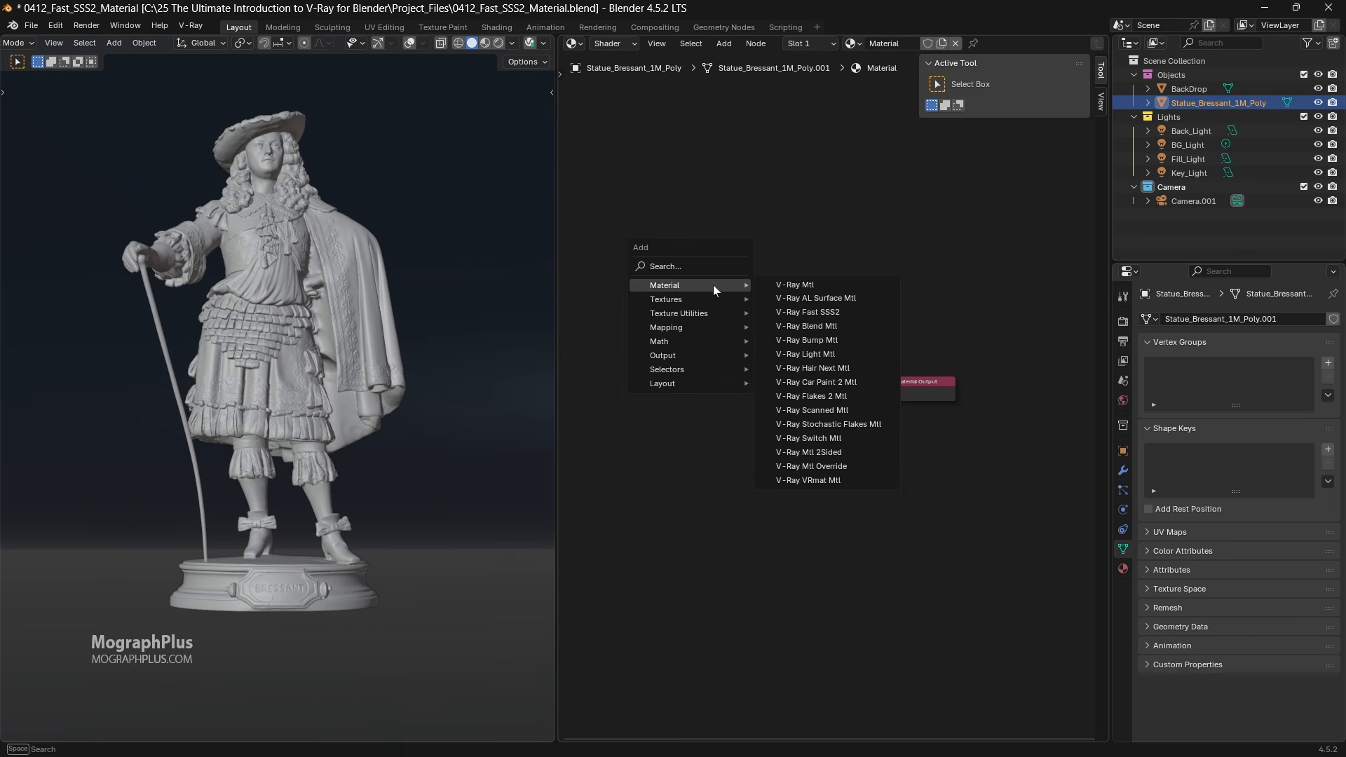
click(810, 312)
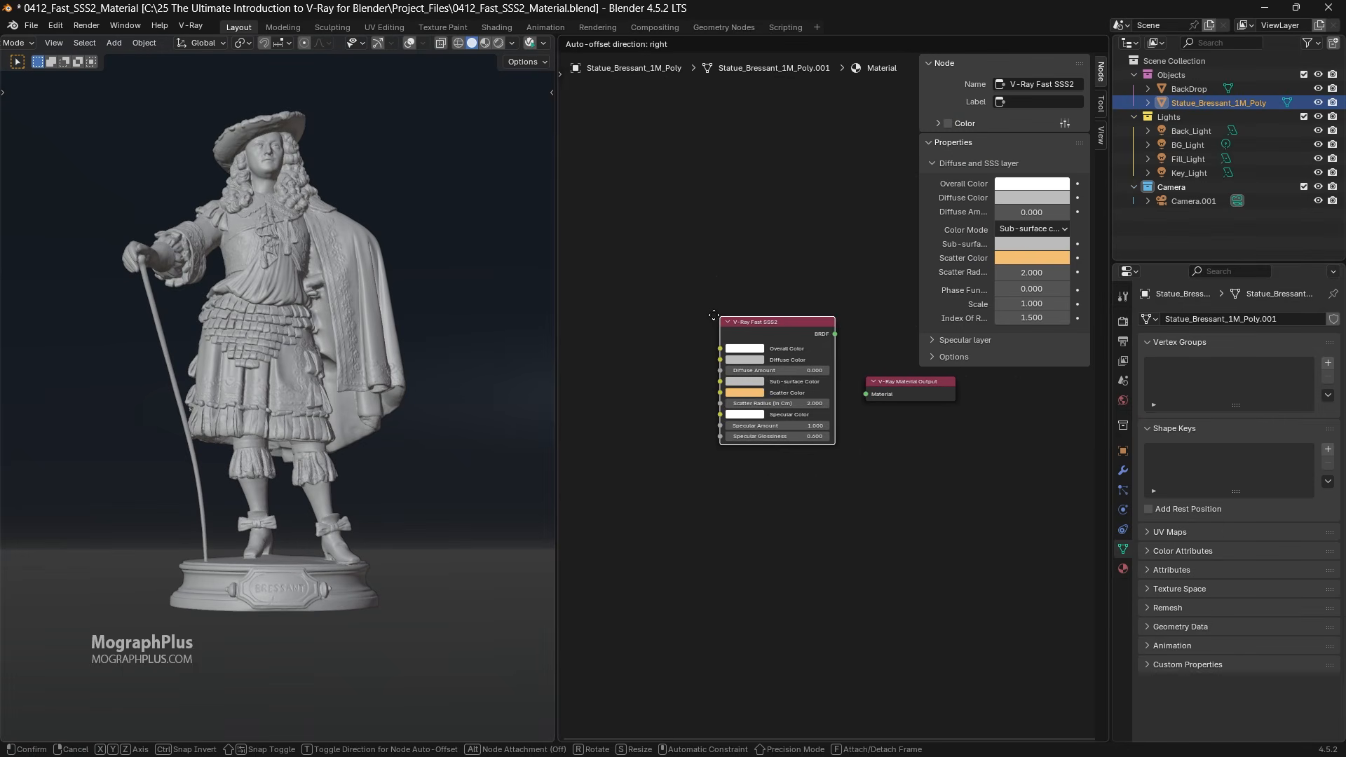
middle_drag(794, 309, 774, 375)
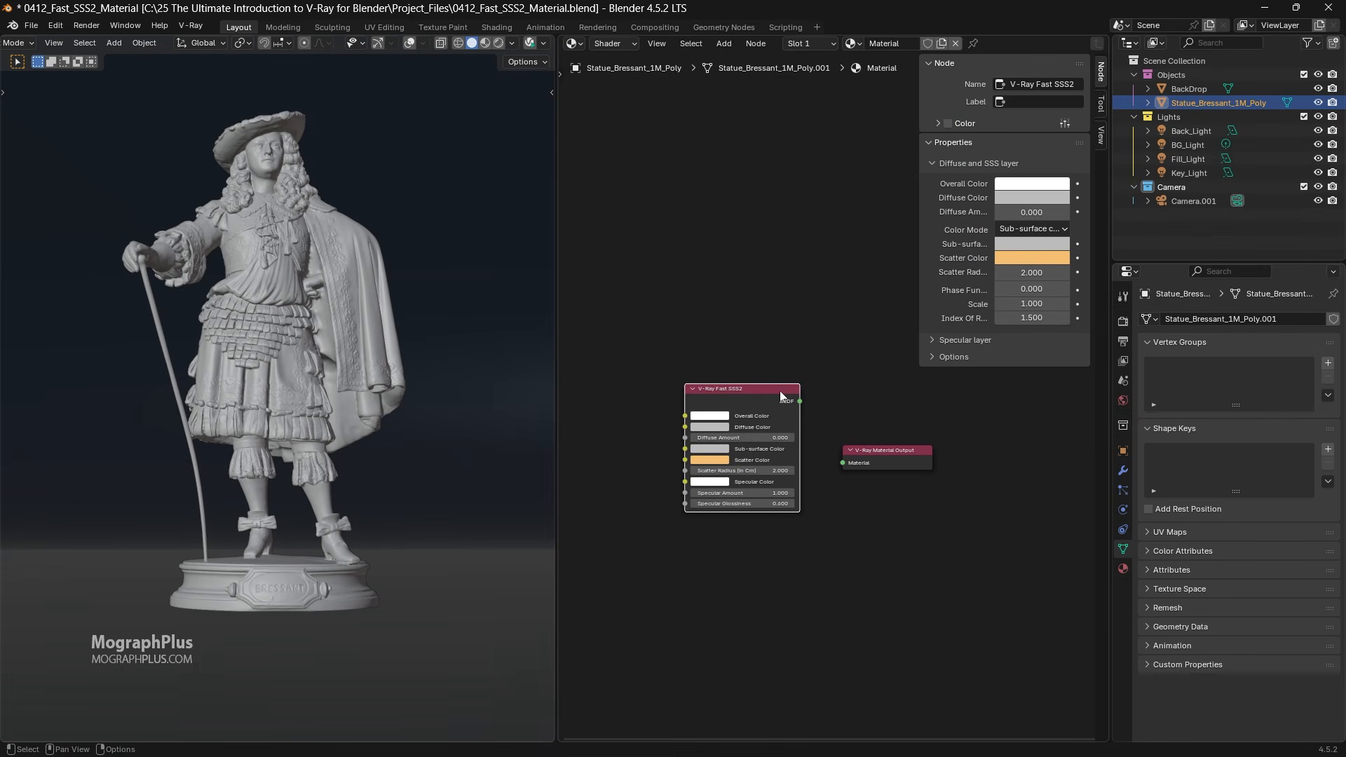
Step: Turn on rendered viewport shading and connect the Fast SSS2 node's BRDF output to the Material input of the V-Ray Material Output
click(502, 40)
drag(800, 402, 838, 463)
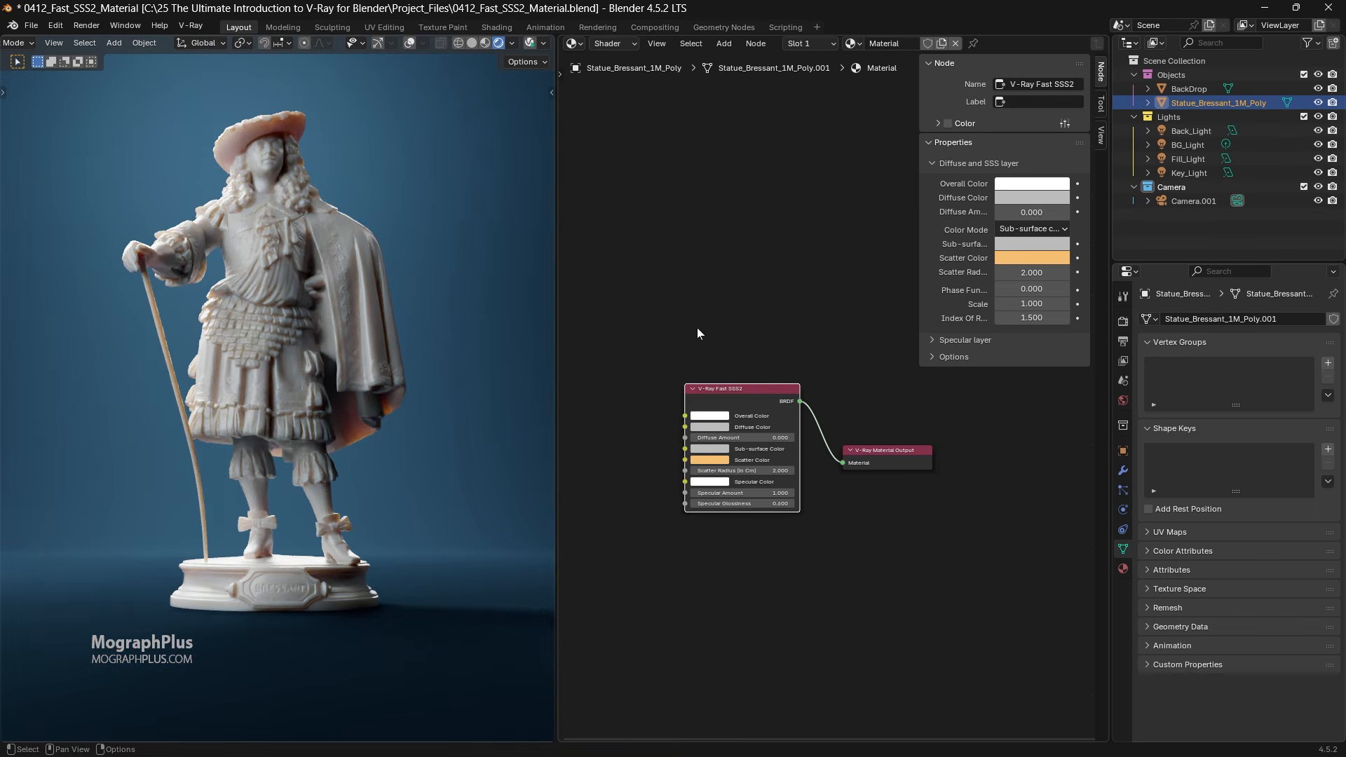
scroll(697, 327, up, 1)
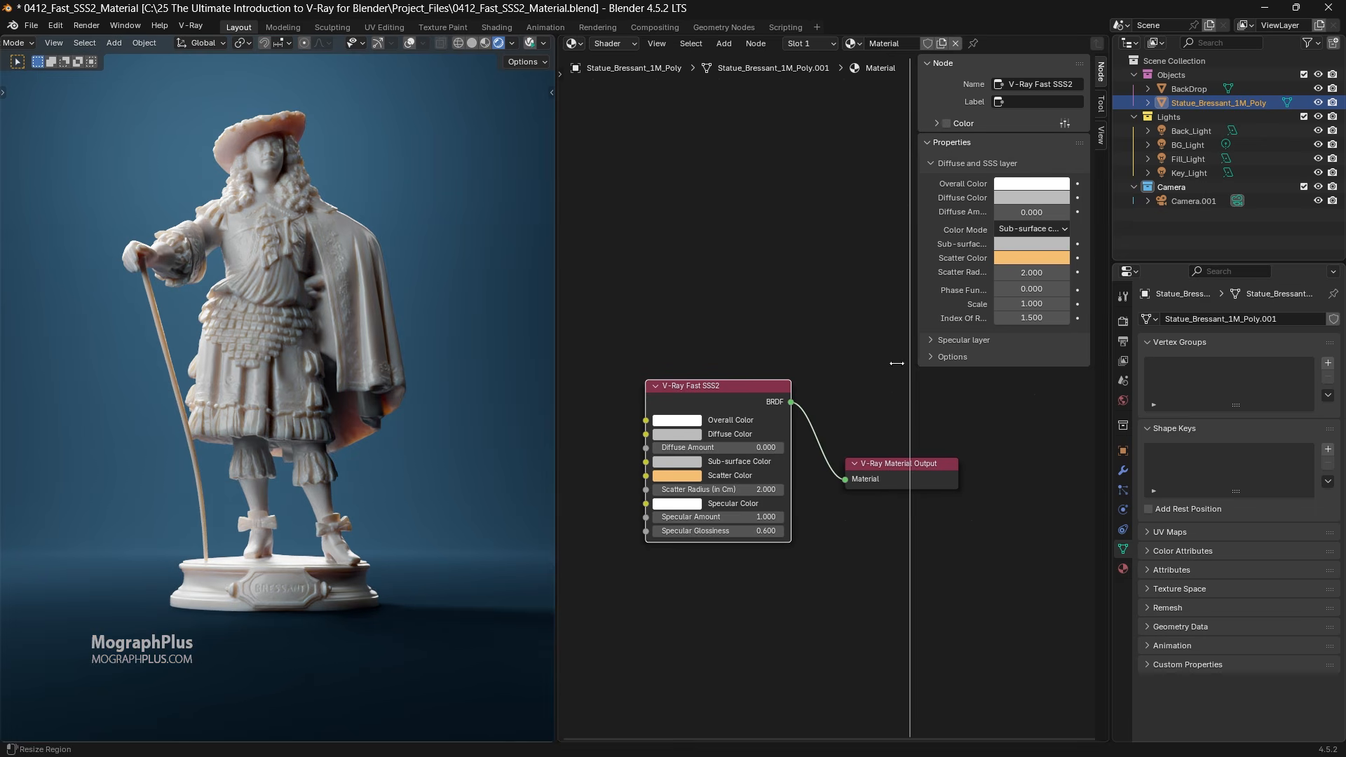
Step: Widen the node properties area and expand the Fast SSS2 node's Specular layer and Options settings
drag(897, 363, 863, 348)
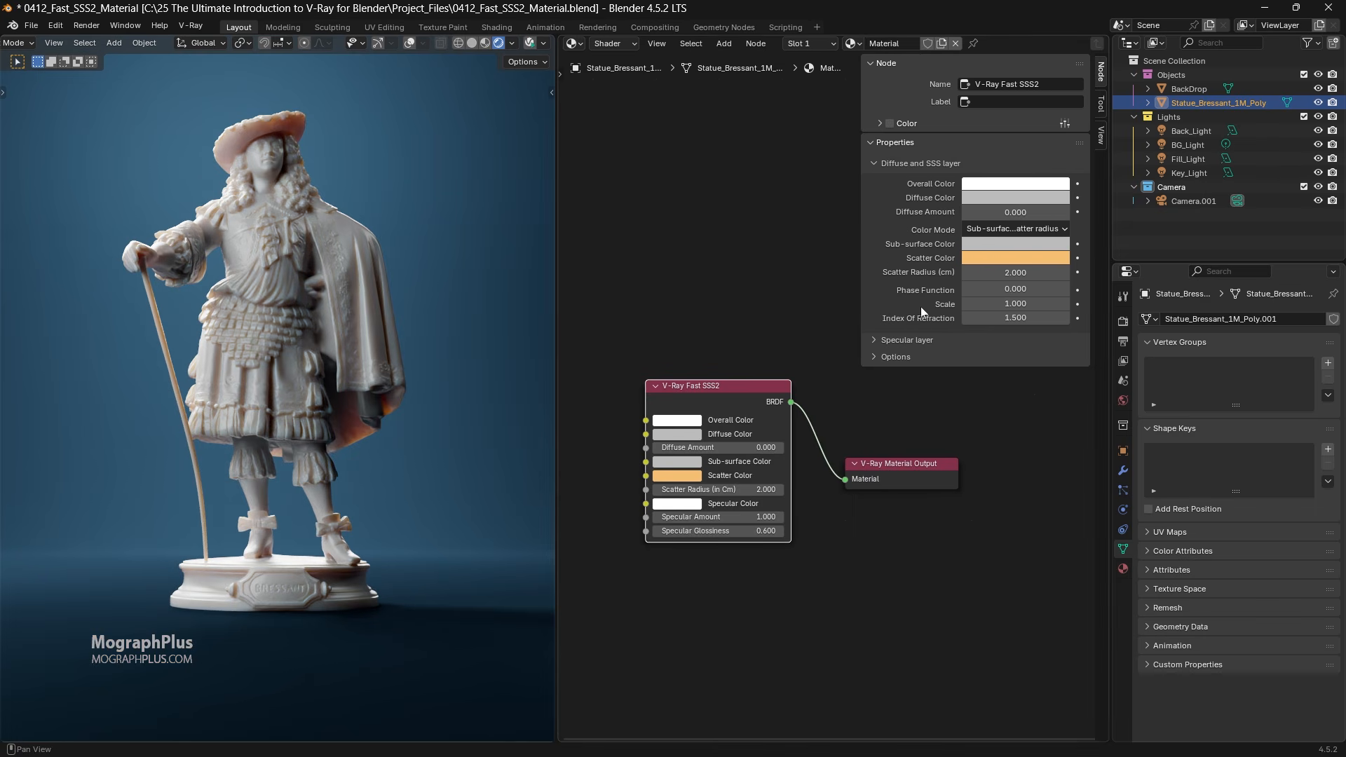
click(873, 339)
click(877, 443)
middle_drag(803, 379, 724, 350)
scroll(731, 338, down, 2)
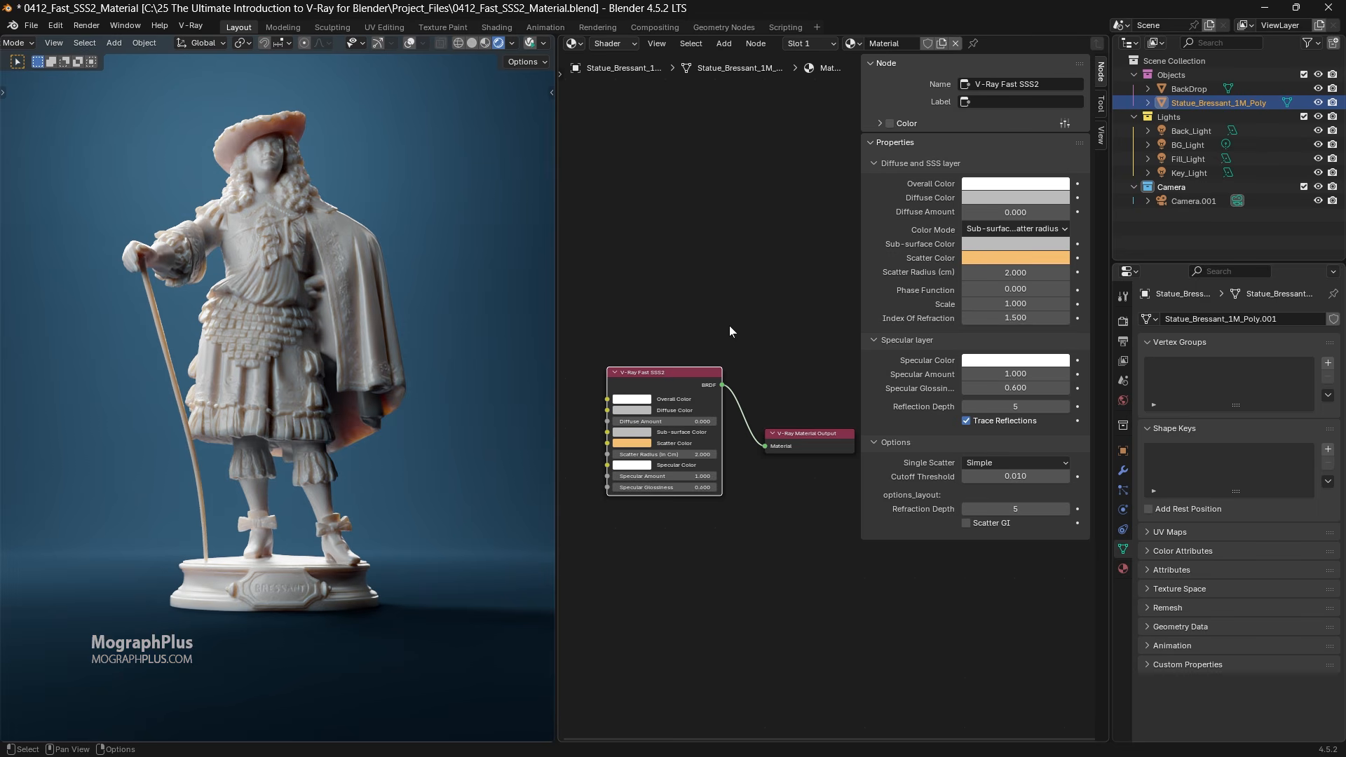
Step: Examine the Fast SSS2 node's Diffuse and SSS layer and Specular layer settings, including the Scale parameter
click(882, 166)
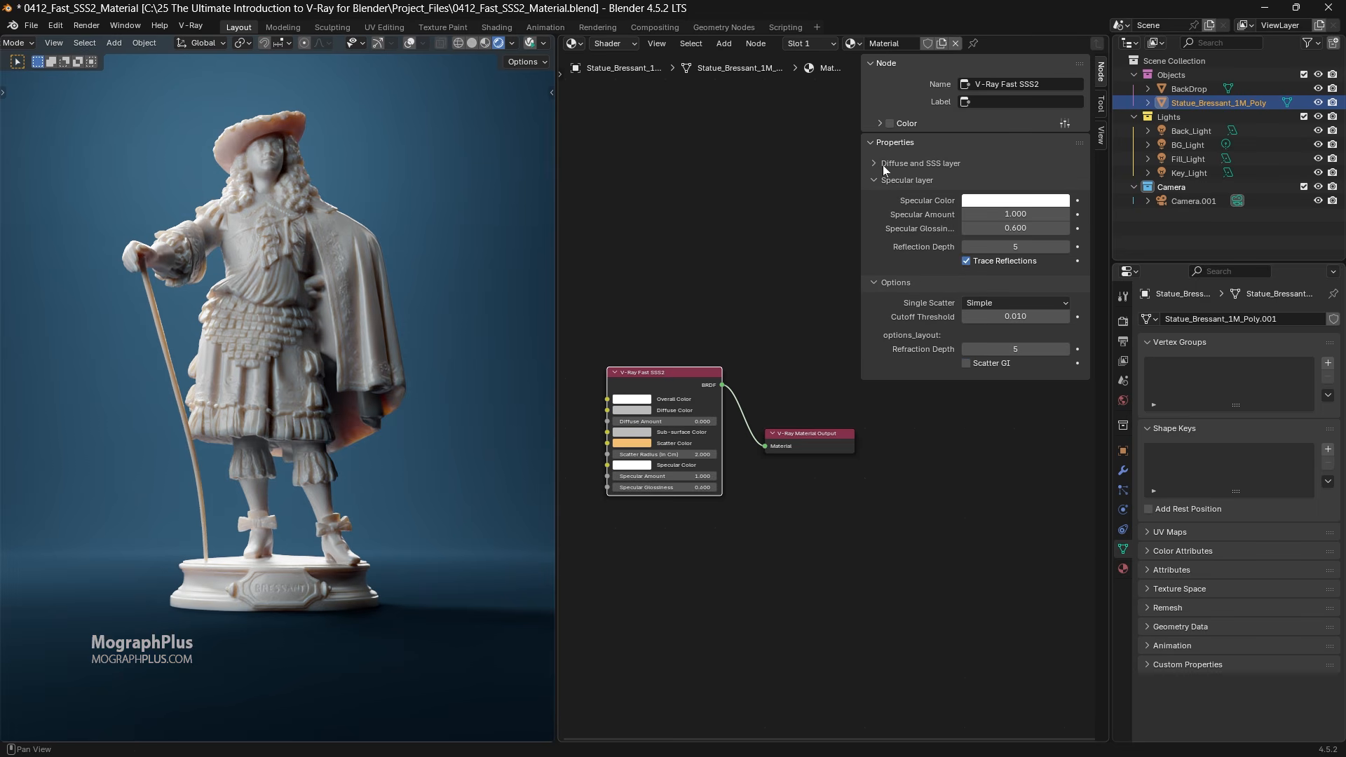
click(882, 165)
click(883, 165)
click(873, 182)
click(873, 182)
click(875, 163)
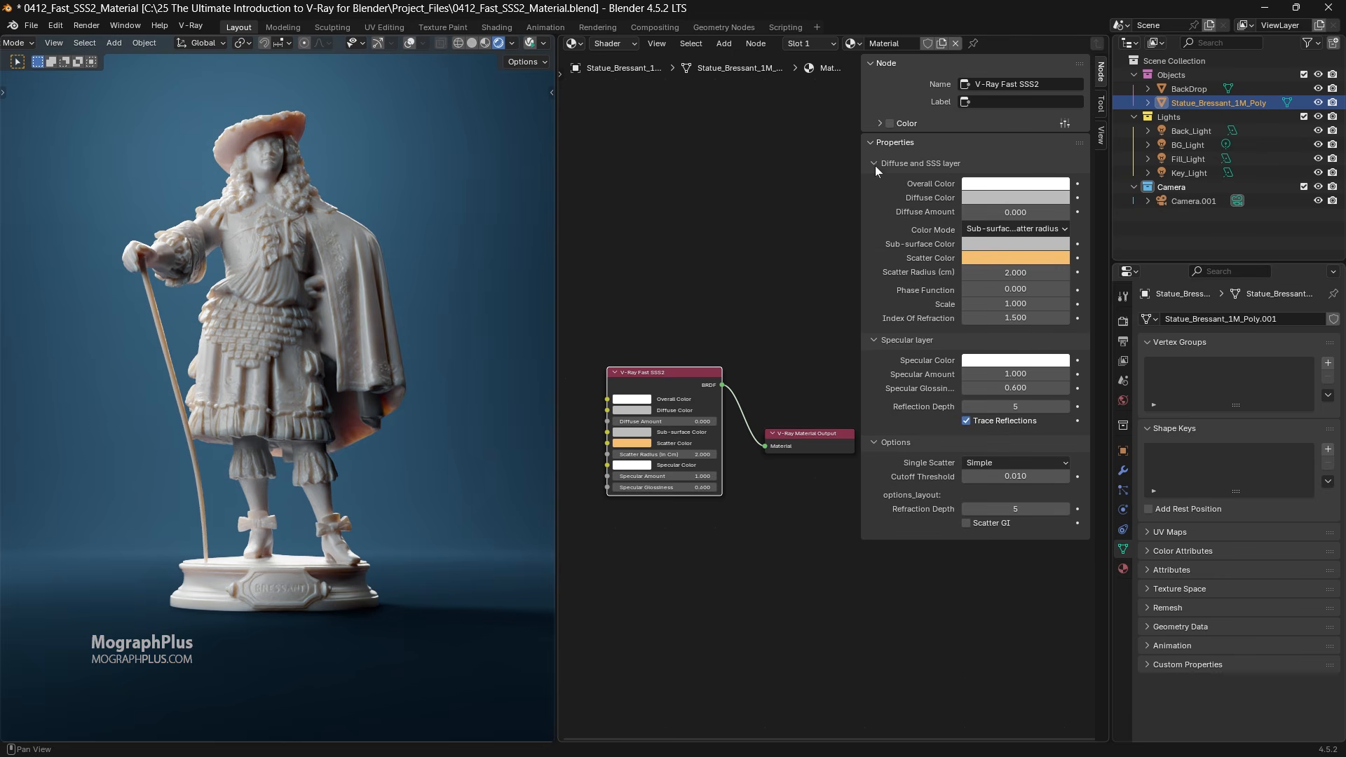
click(1016, 304)
key(Return)
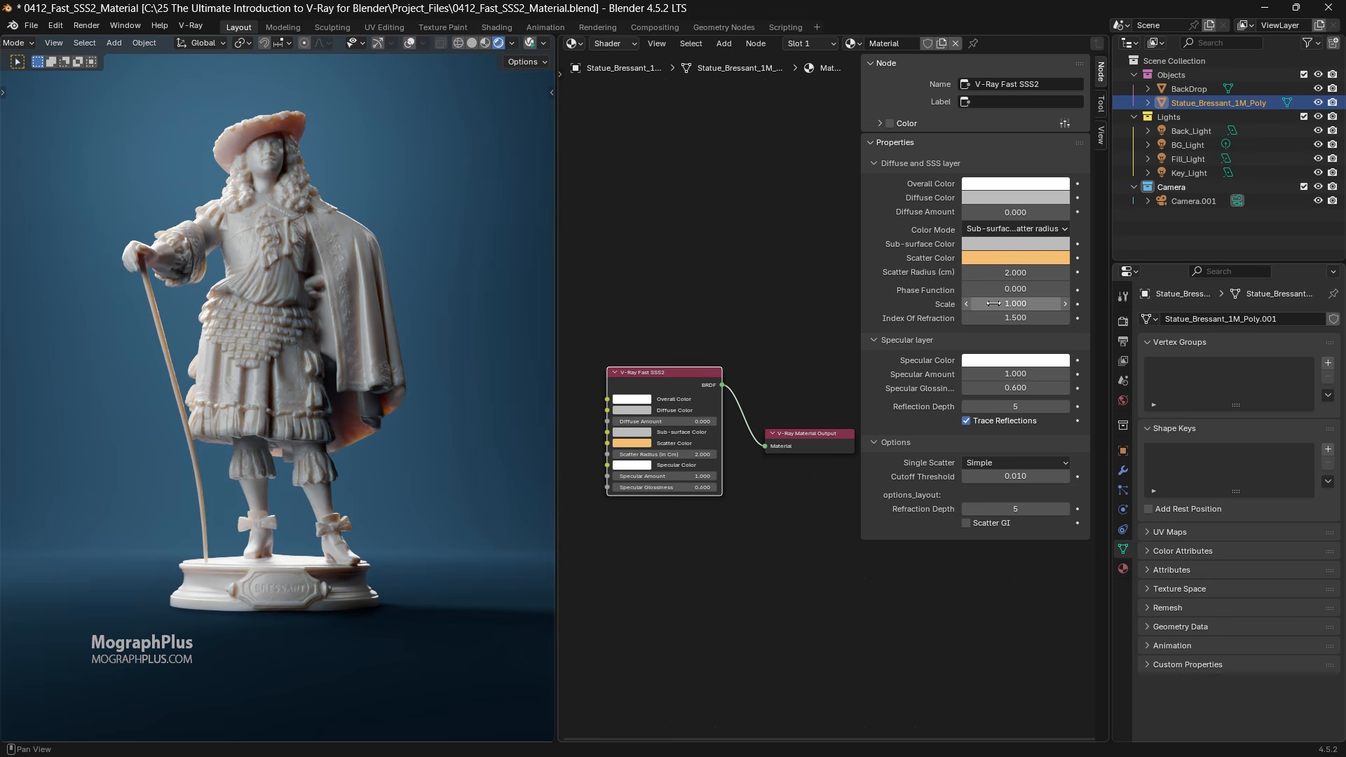
Step: Compare Scatter Radius values of 1 cm and 10 cm on the statue, and return the radius to 2 cm
click(1016, 272)
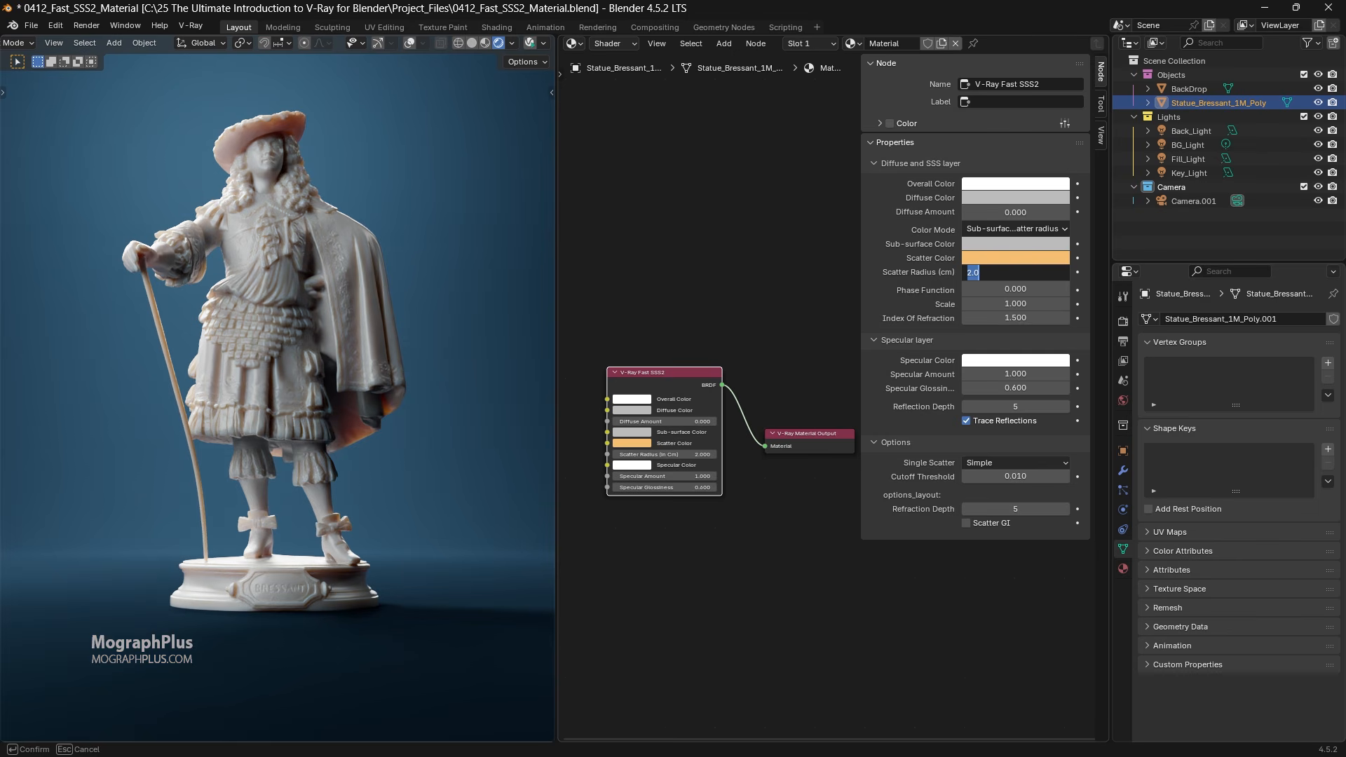
text(1)
key(Return)
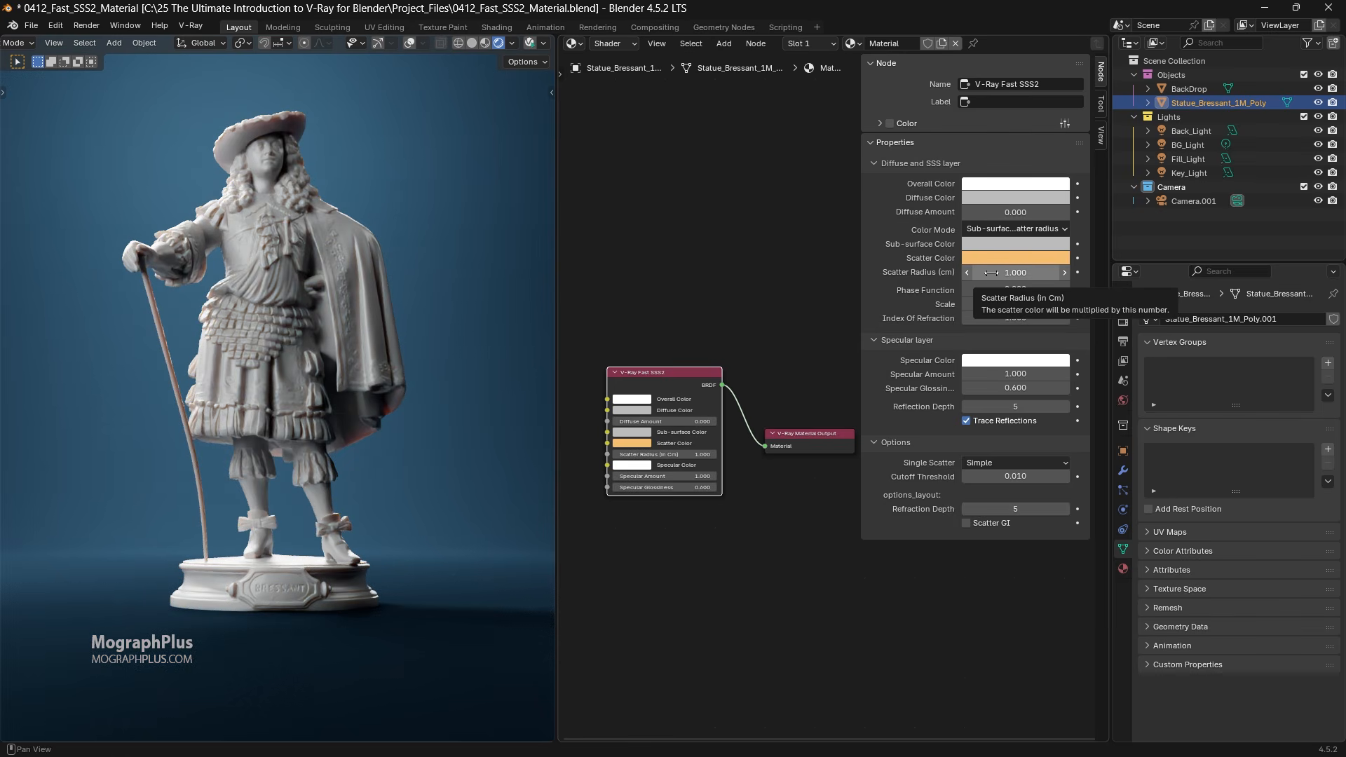
double_click(991, 273)
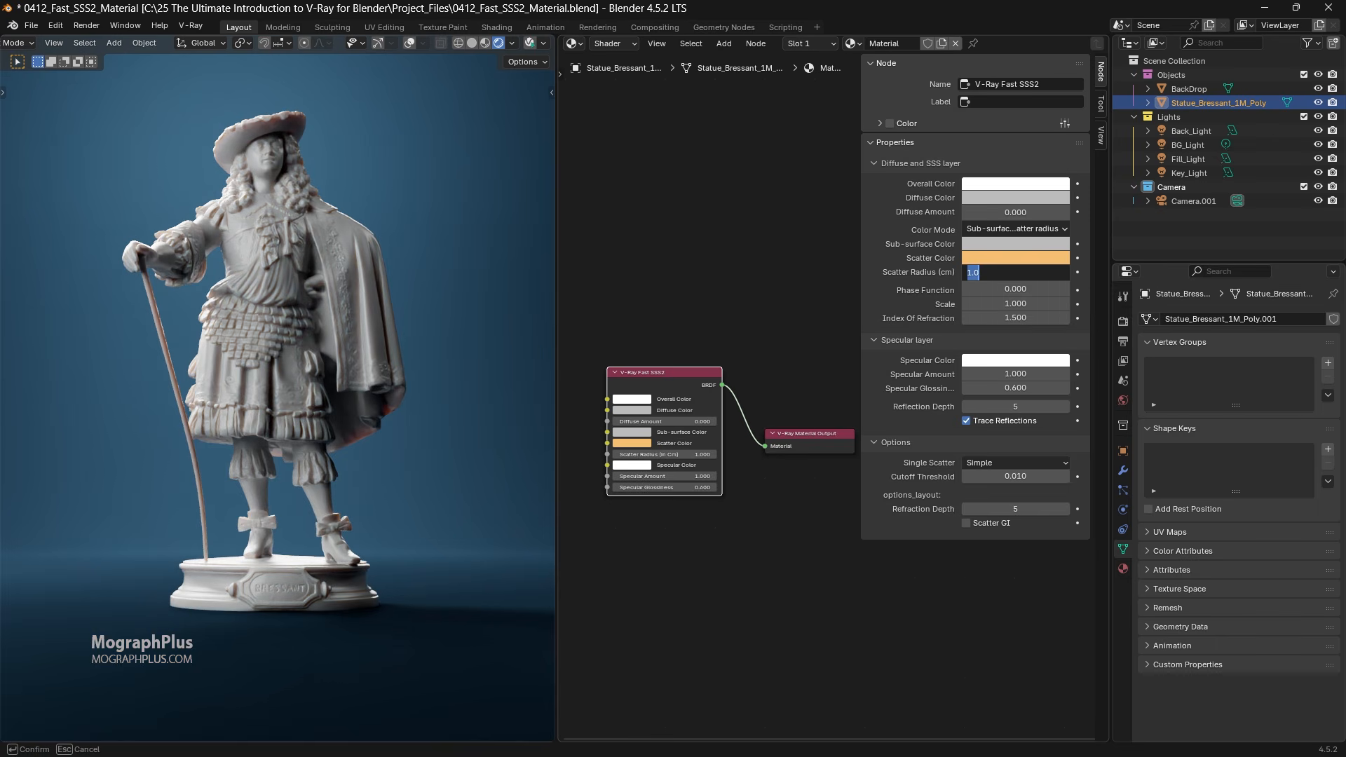
text(10)
key(Return)
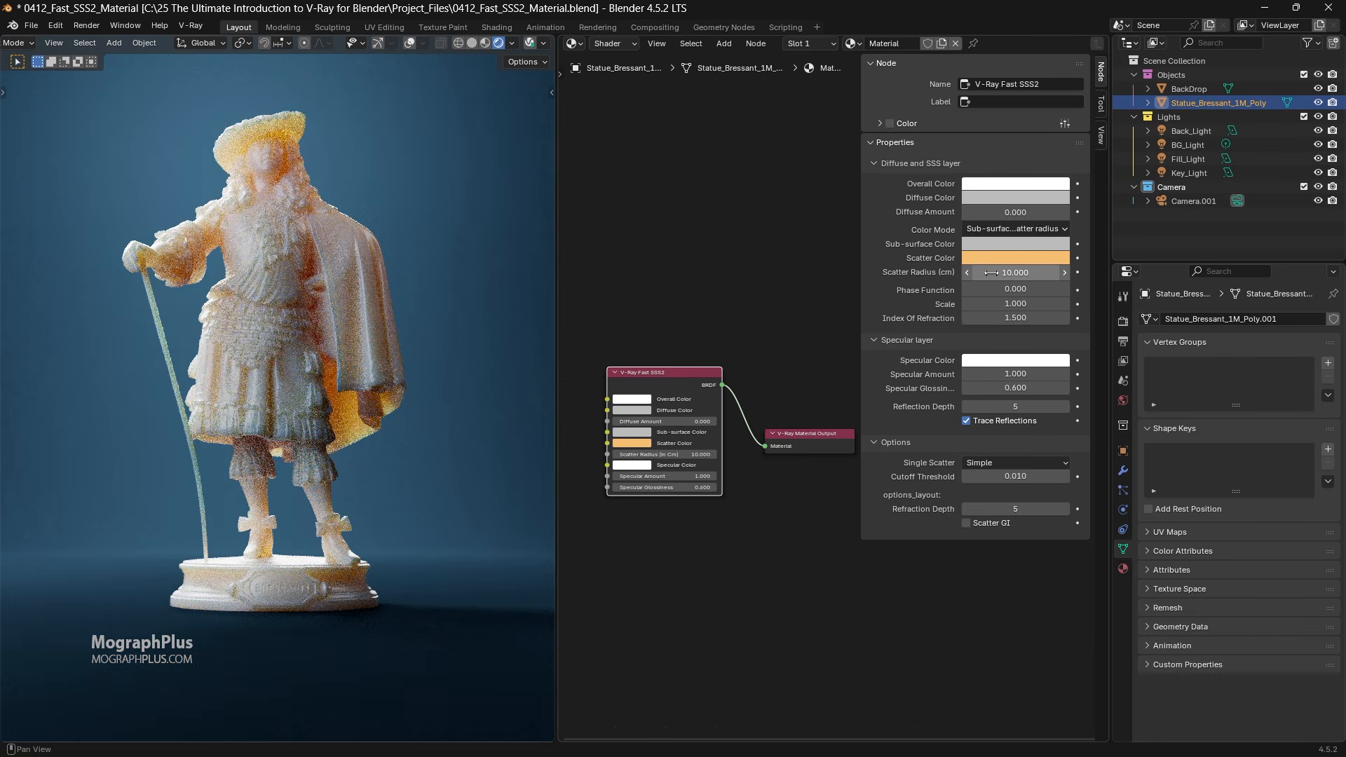
double_click(992, 273)
text(2)
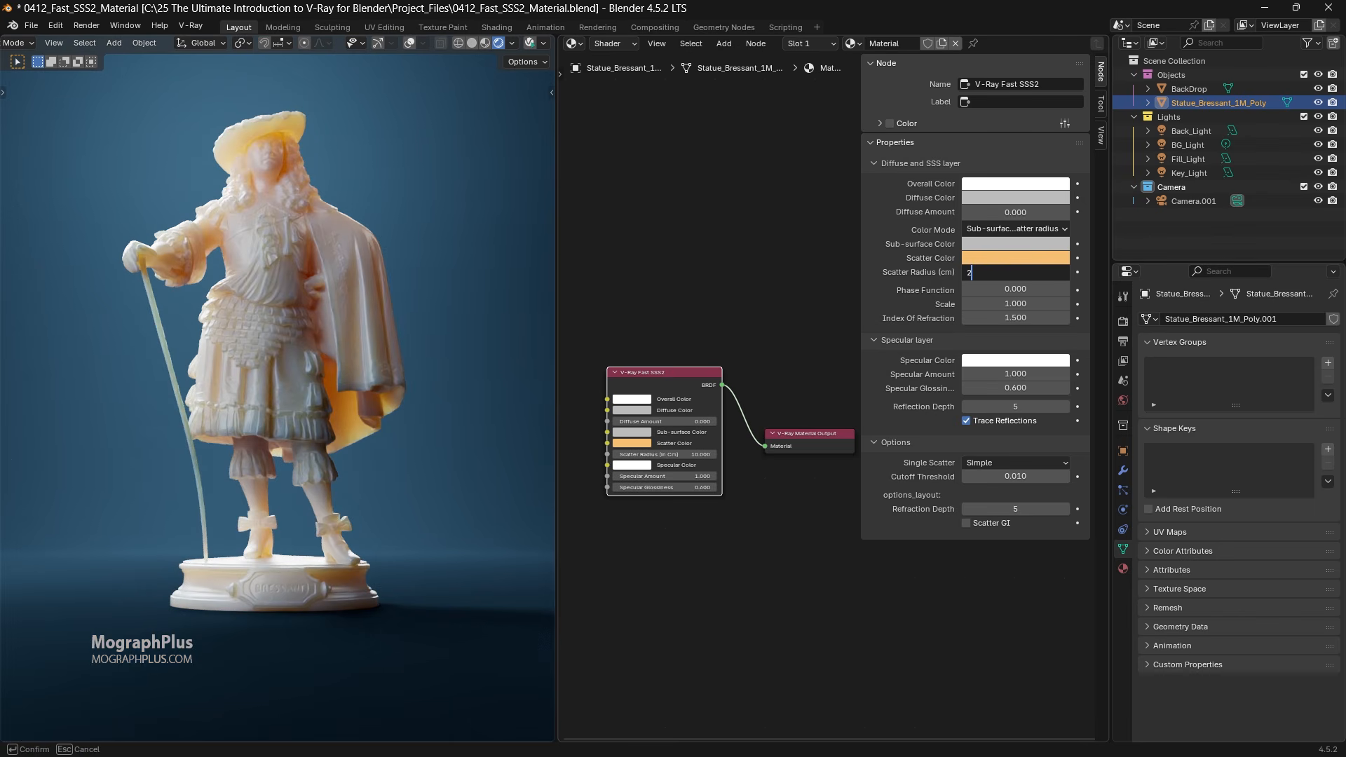
key(Return)
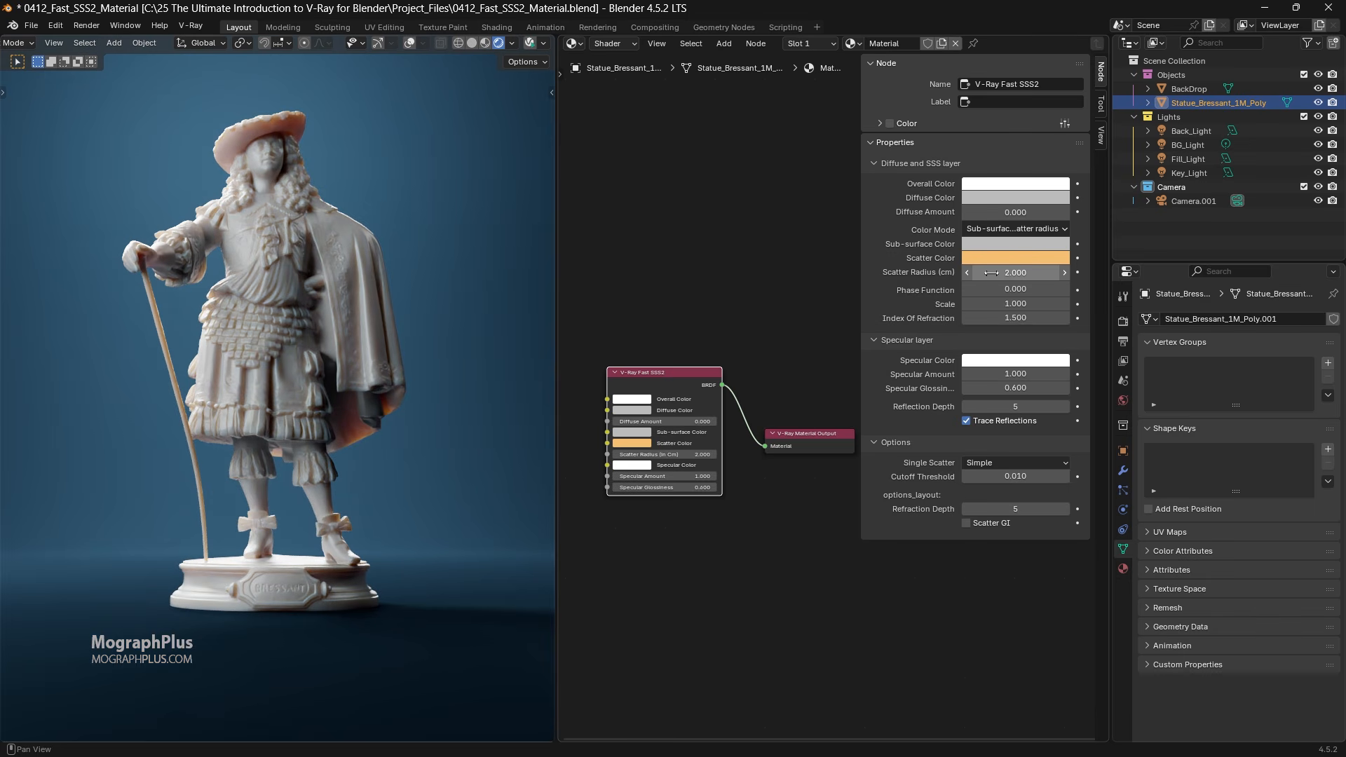
Step: Try a Scale of 5 on the Fast SSS2 material and set it back to 1
click(1010, 304)
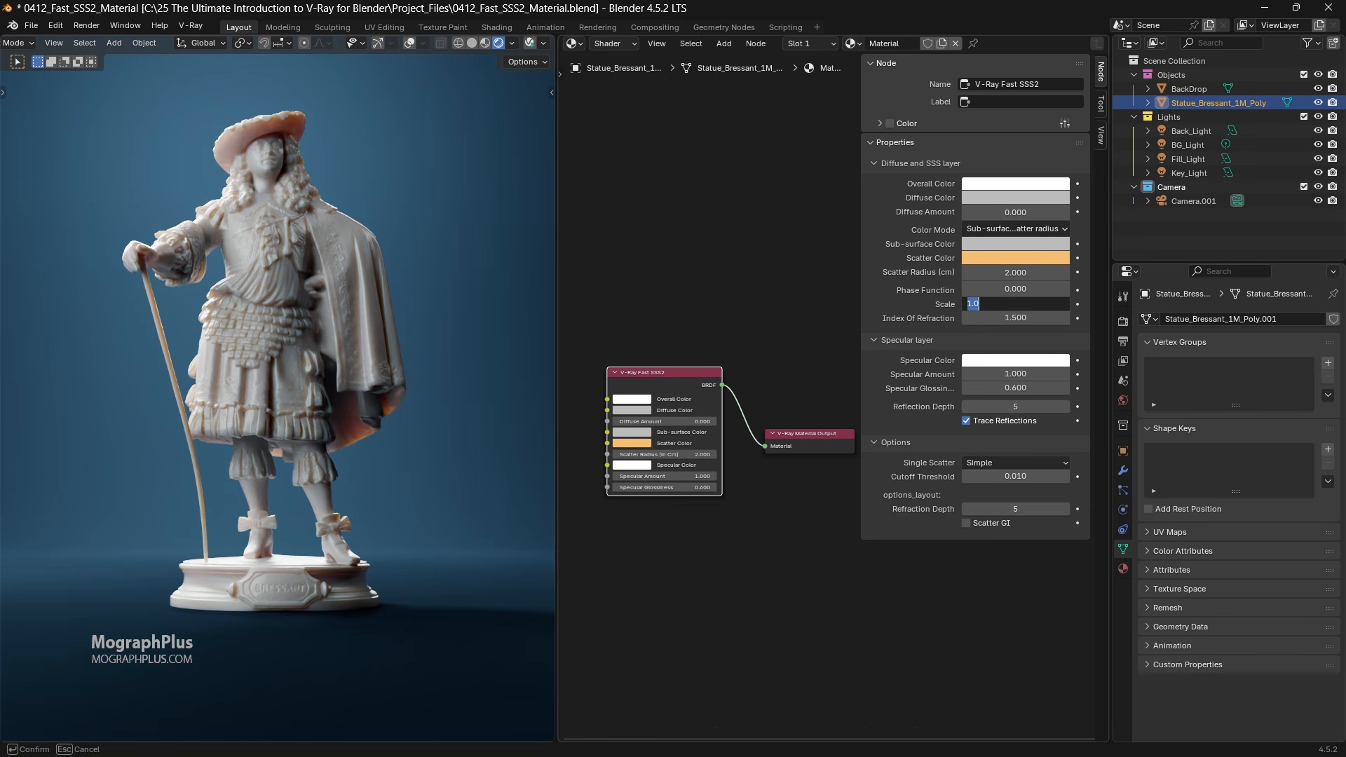
text(5)
key(Return)
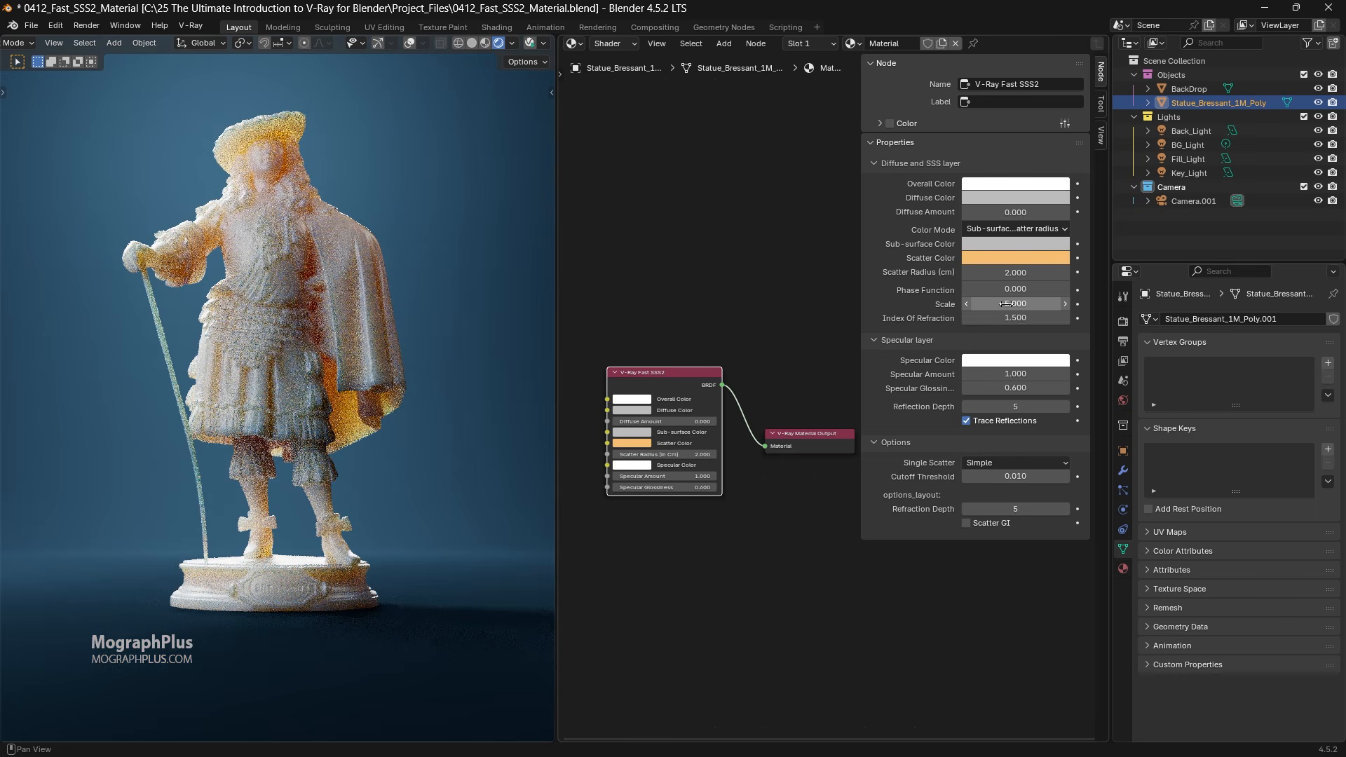
click(1006, 304)
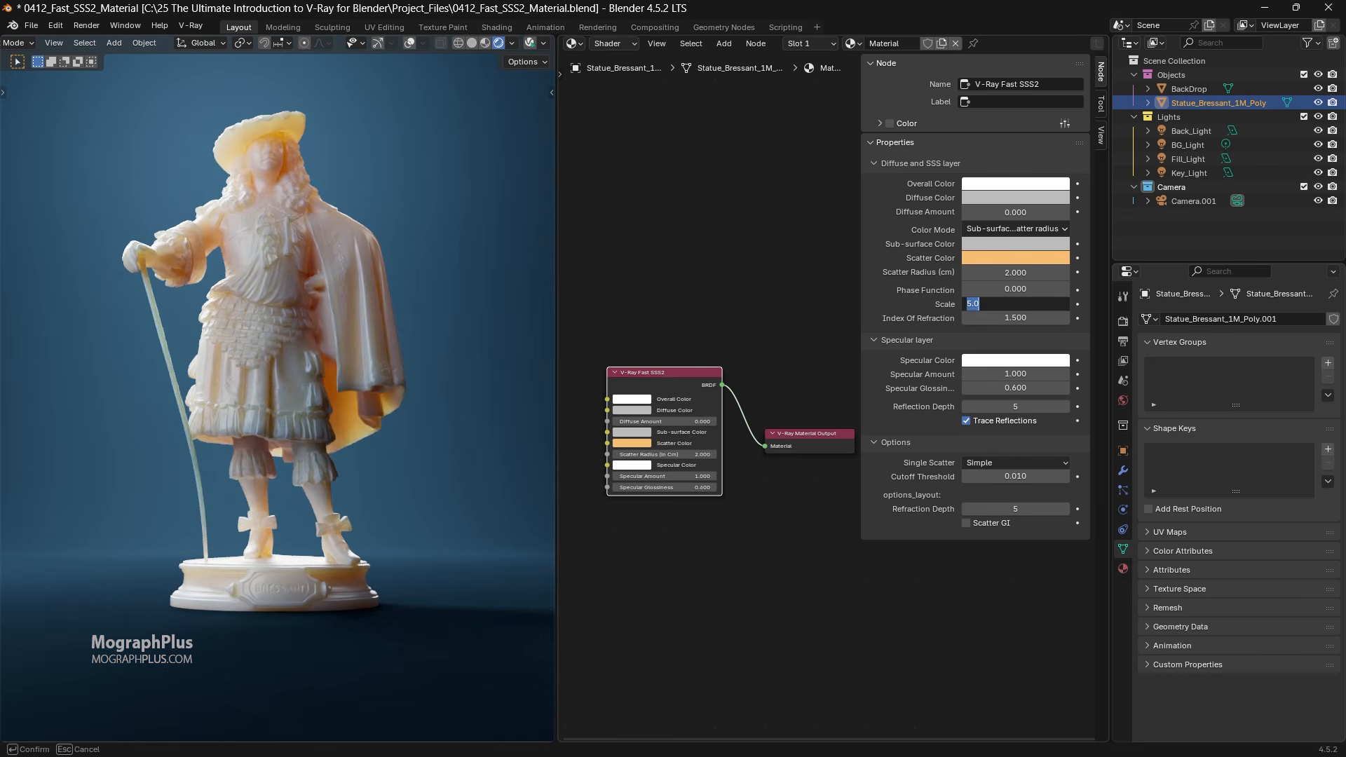
text(1)
key(Return)
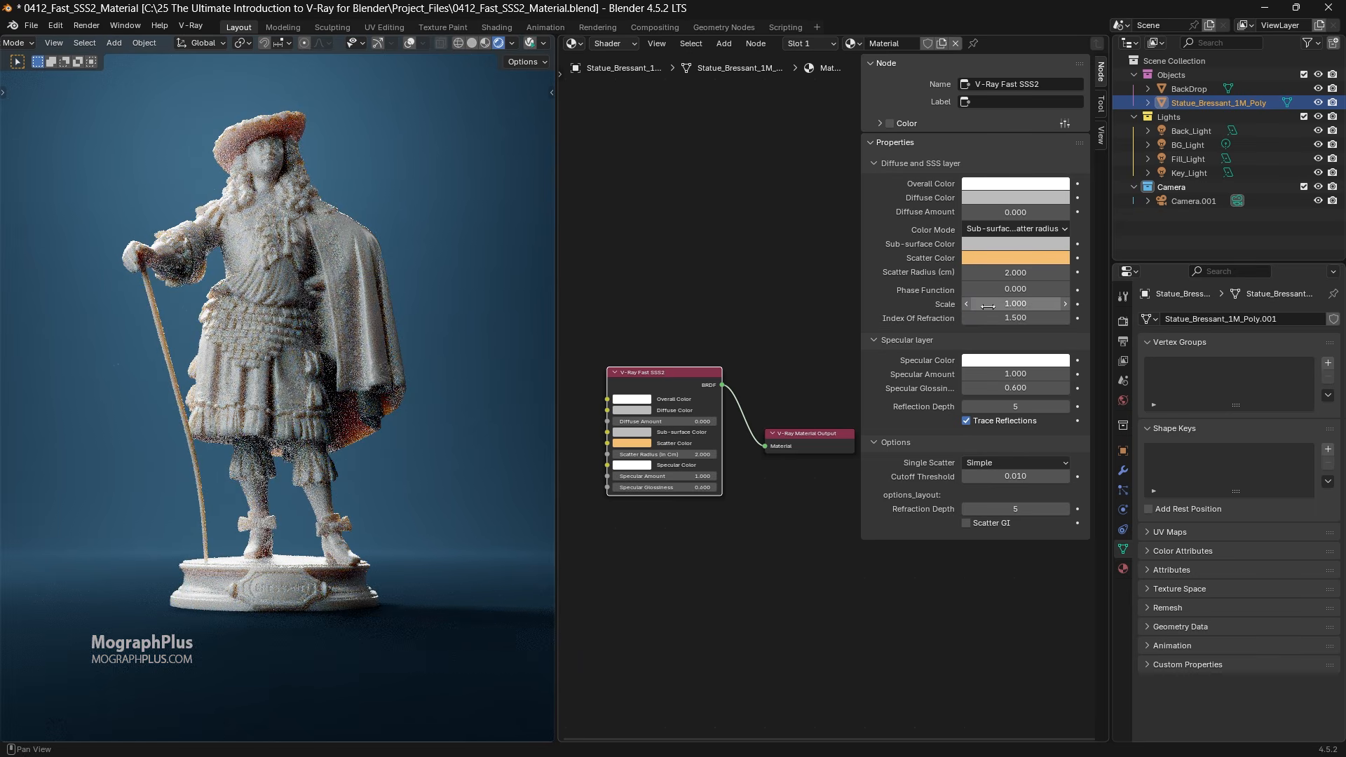
Step: Test the Fast SSS2 material's Scale at 3, 5, 10 and 20 to compare the scattering on the statue
click(1003, 304)
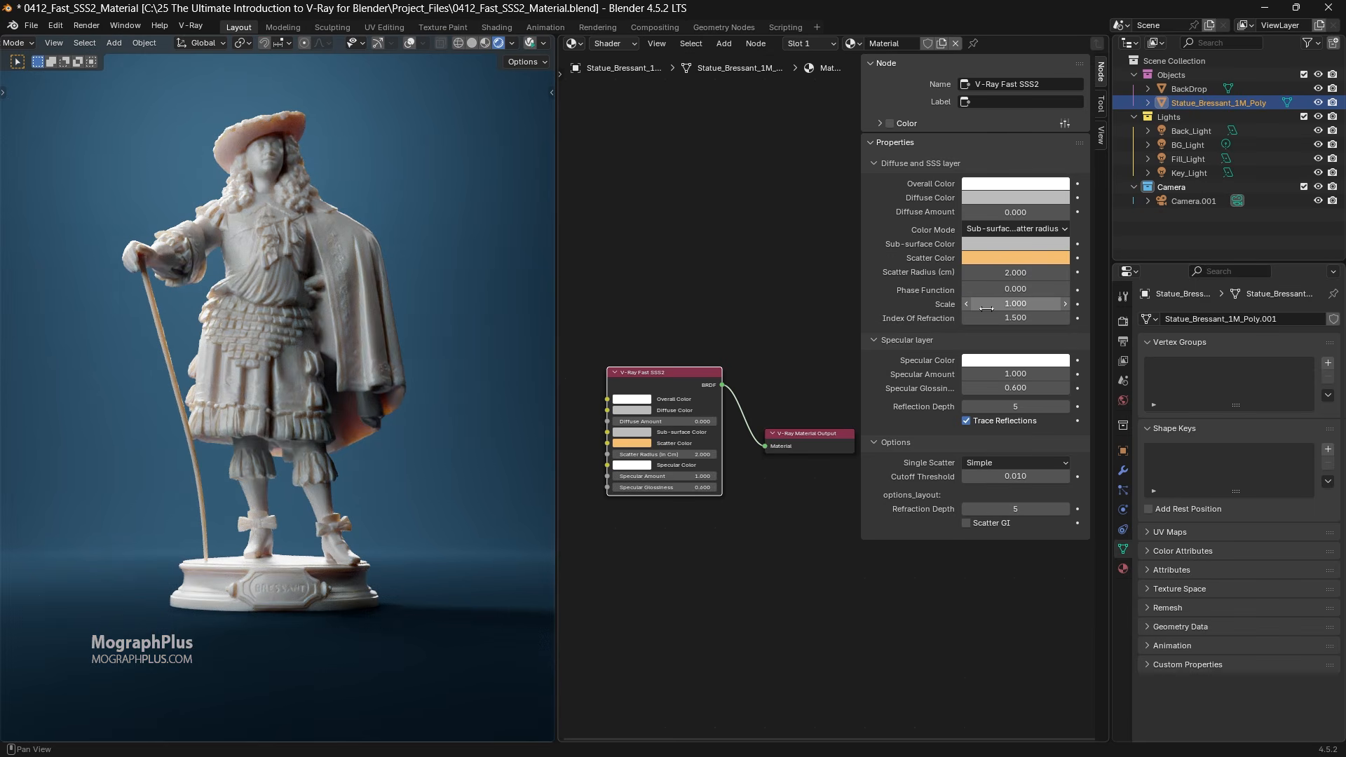
text(3)
key(Return)
key(Return)
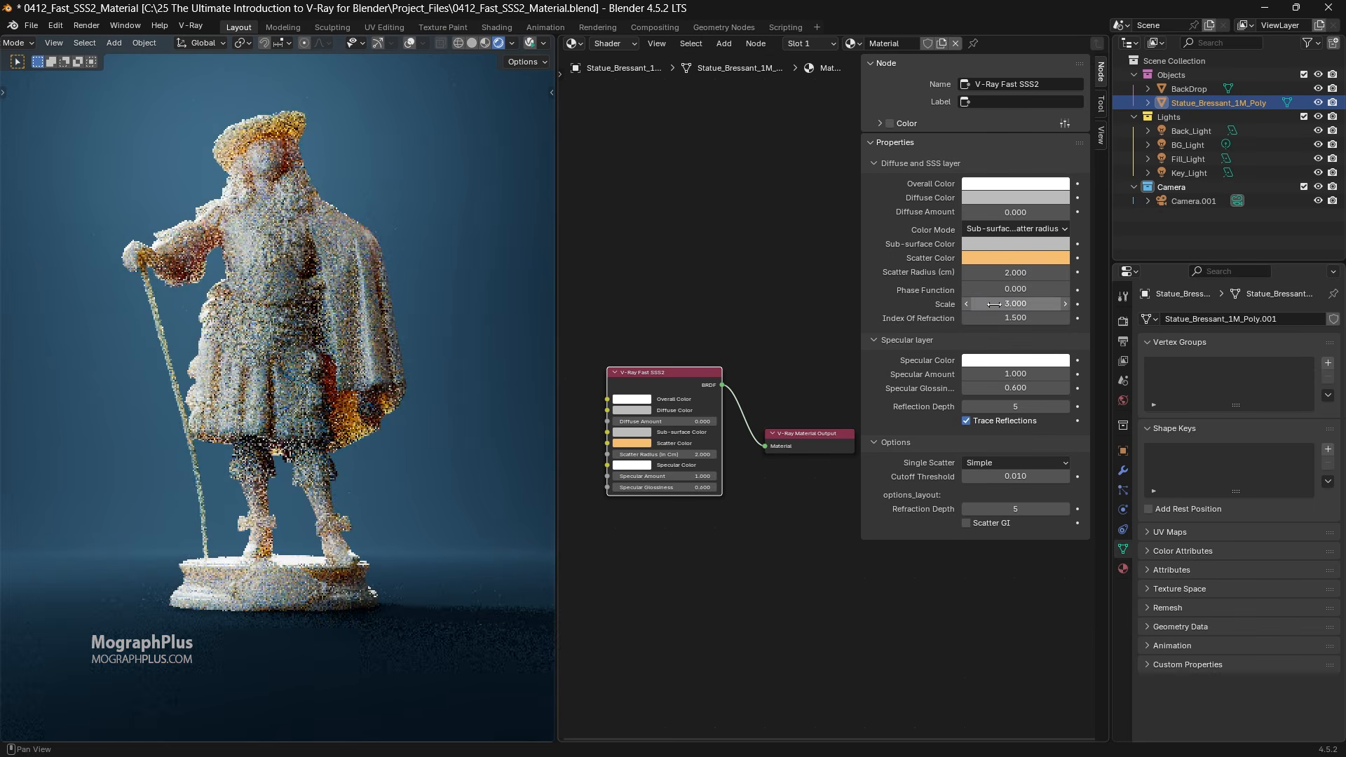
text(5)
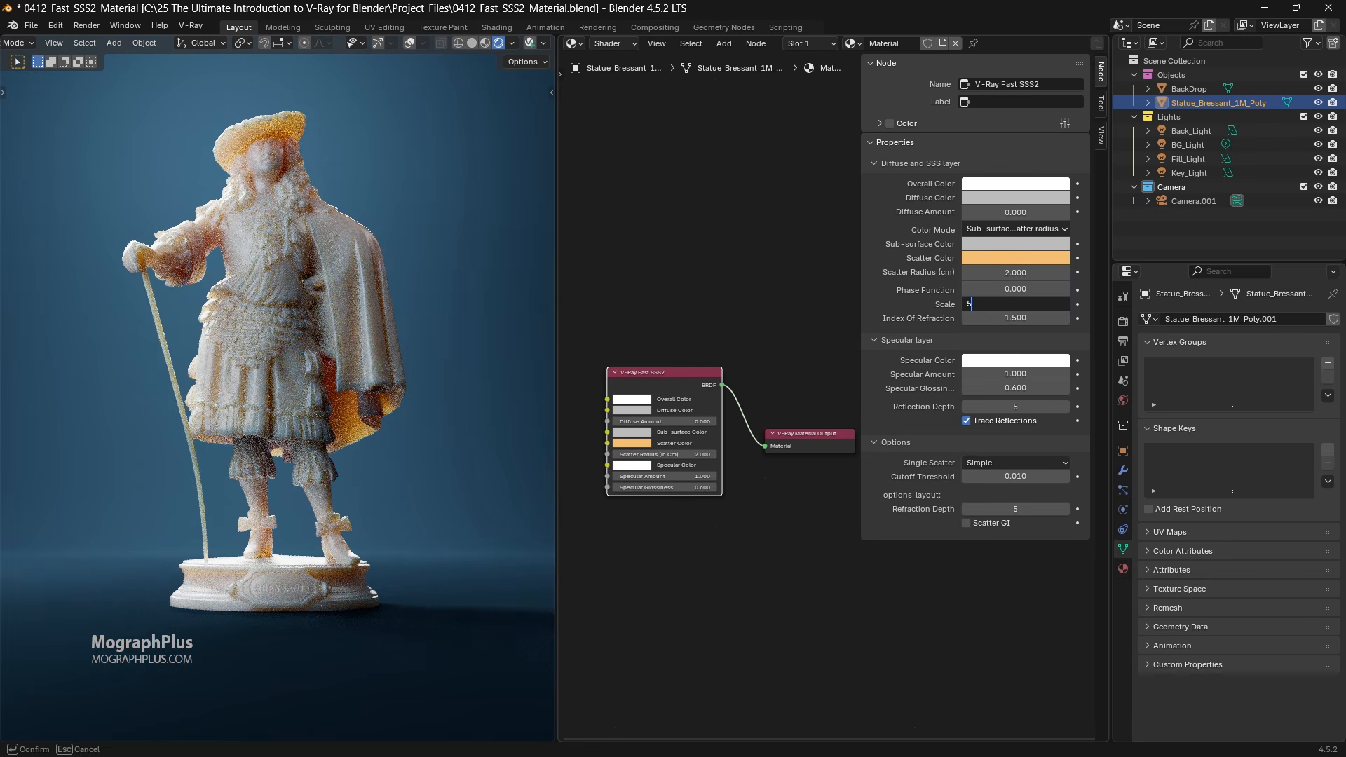
key(Return)
key(Return)
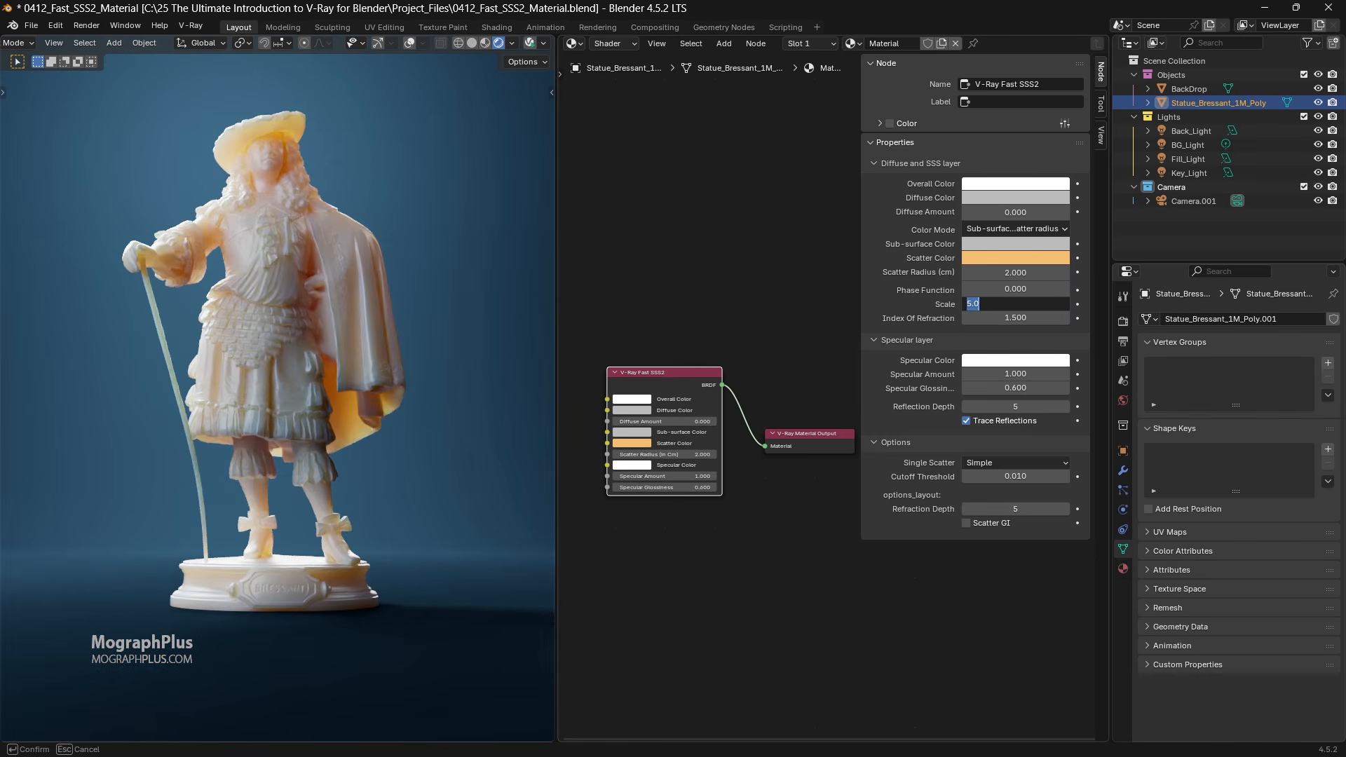
text(10)
key(Return)
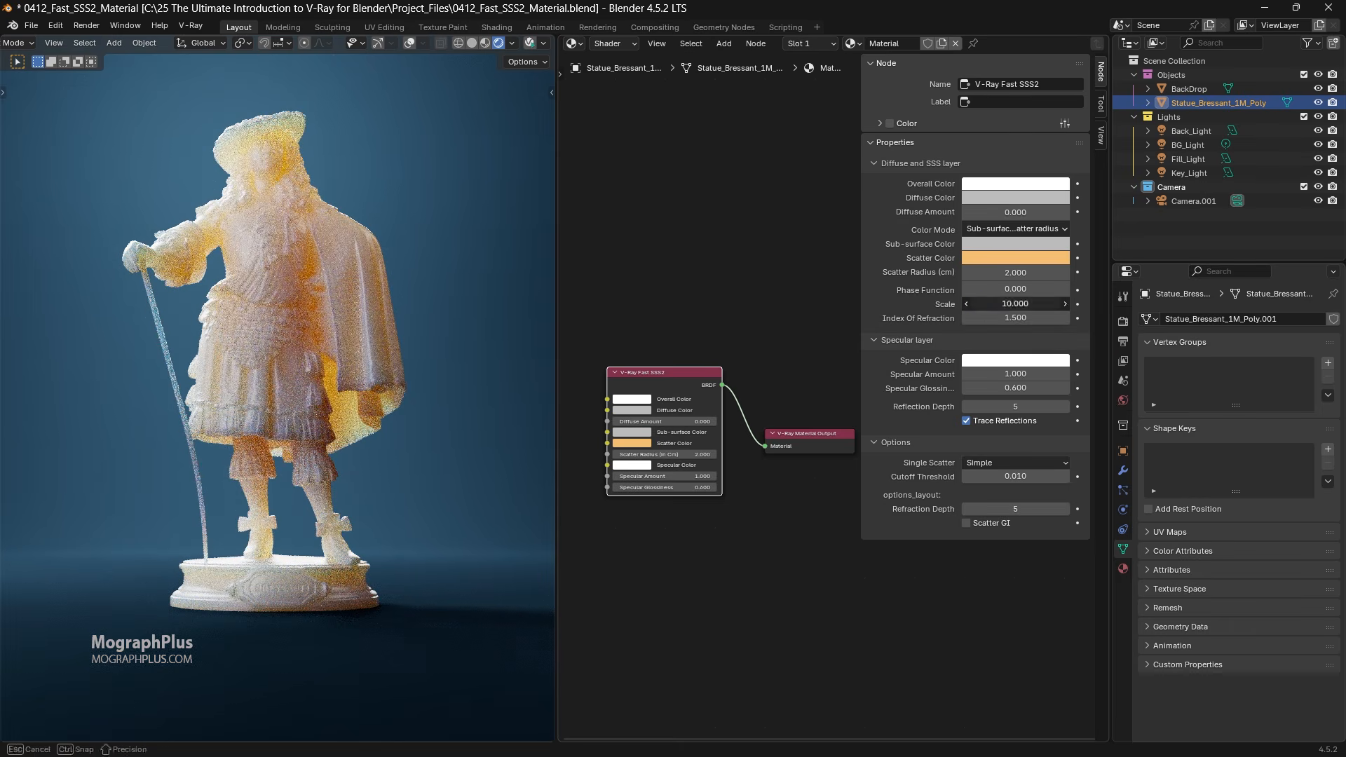
double_click(1016, 304)
text(20)
key(Return)
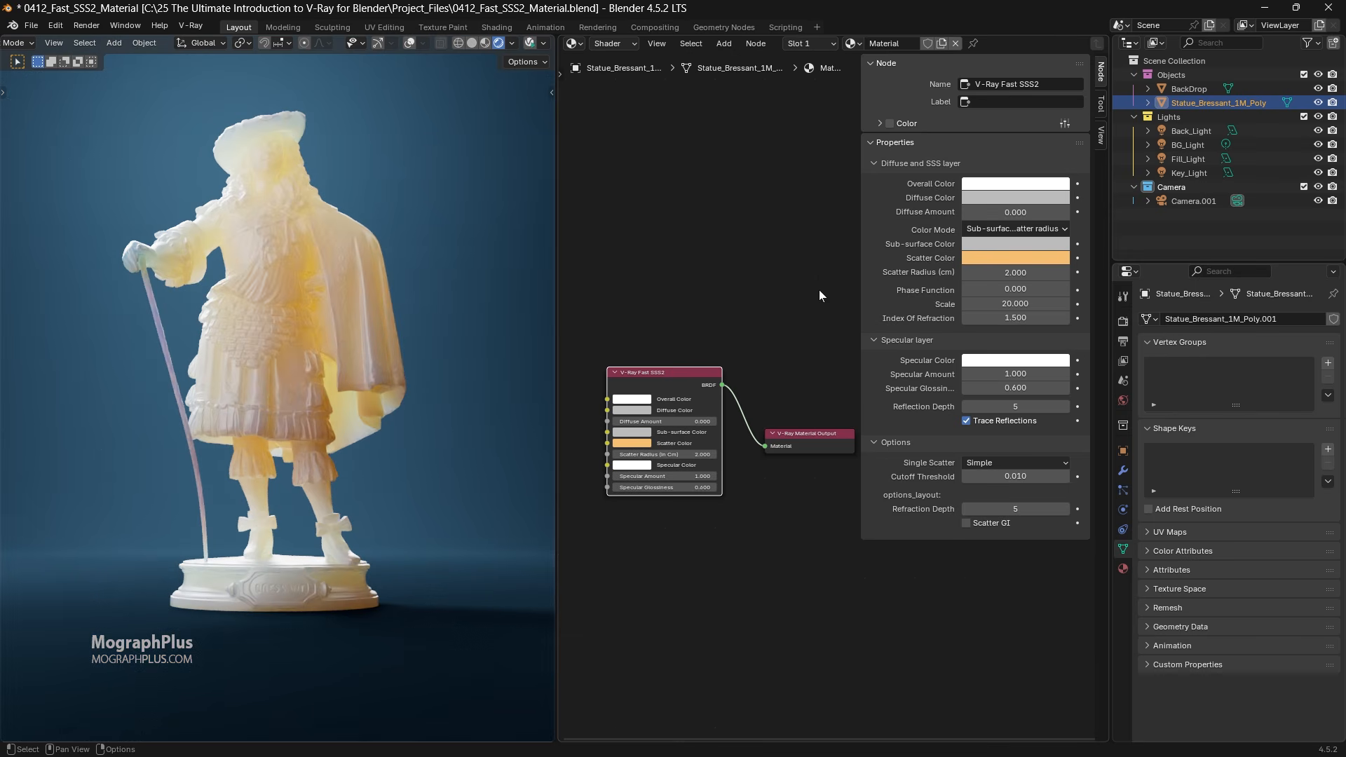
Step: Set the Fast SSS2 material's Scale to 3 and collapse the Specular layer settings
drag(1015, 304, 926, 330)
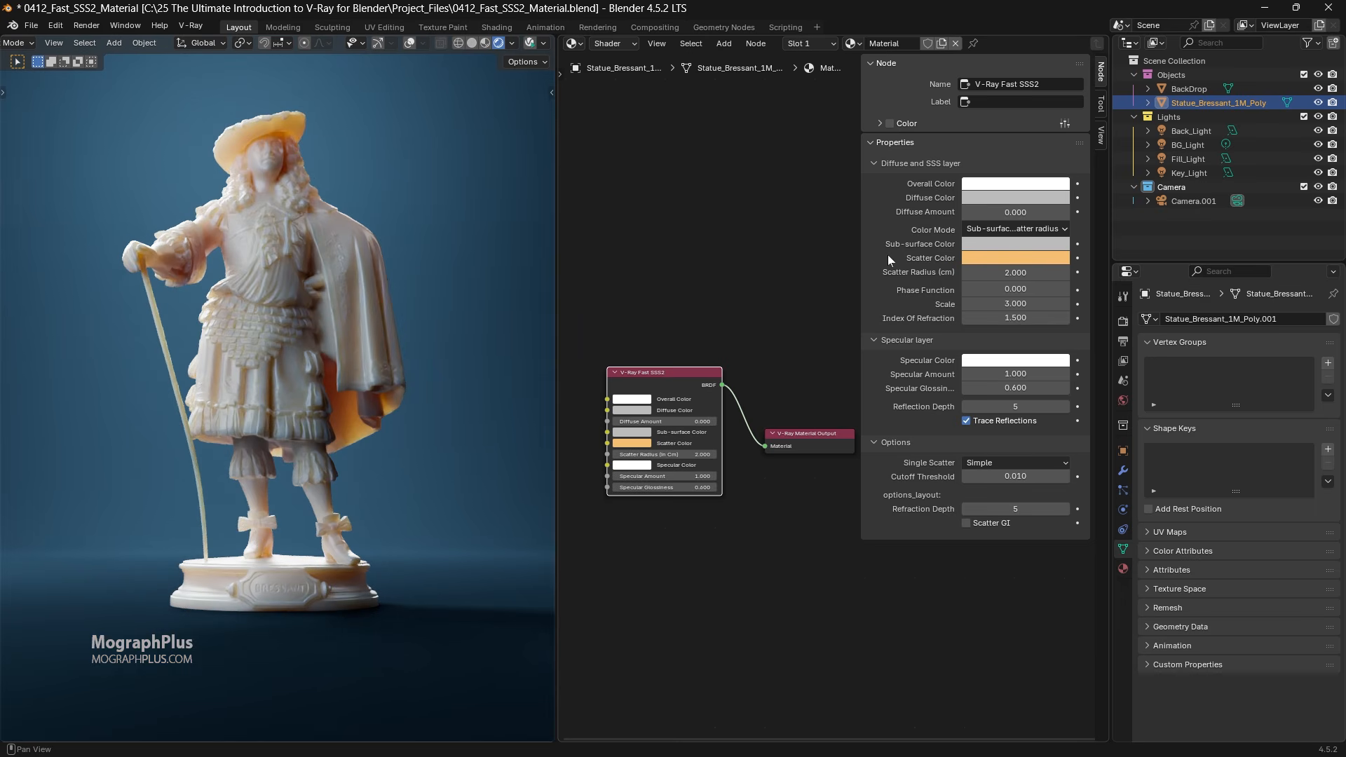
click(869, 338)
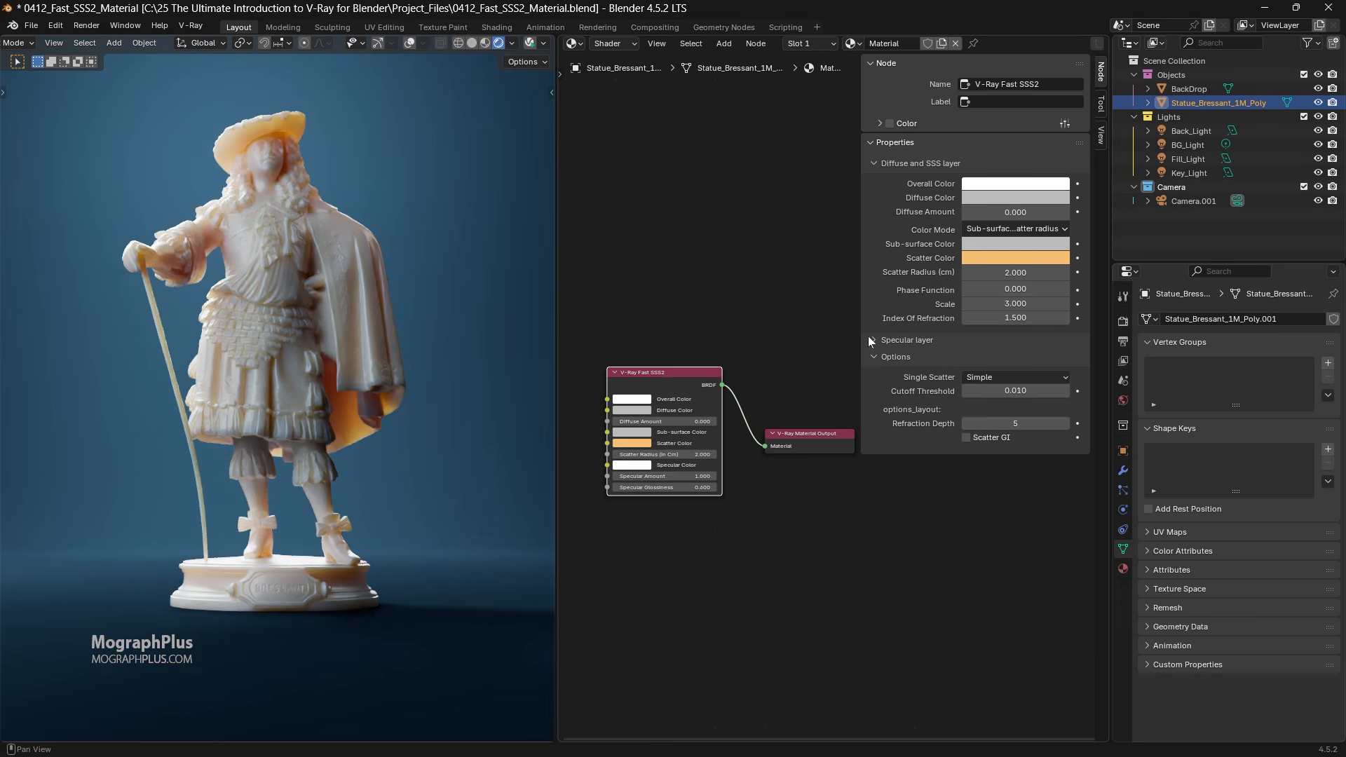
Step: Try a light blue Overall Color (#7EC2FF) on the Fast SSS2 material to see its effect on the statue
click(986, 184)
click(1005, 185)
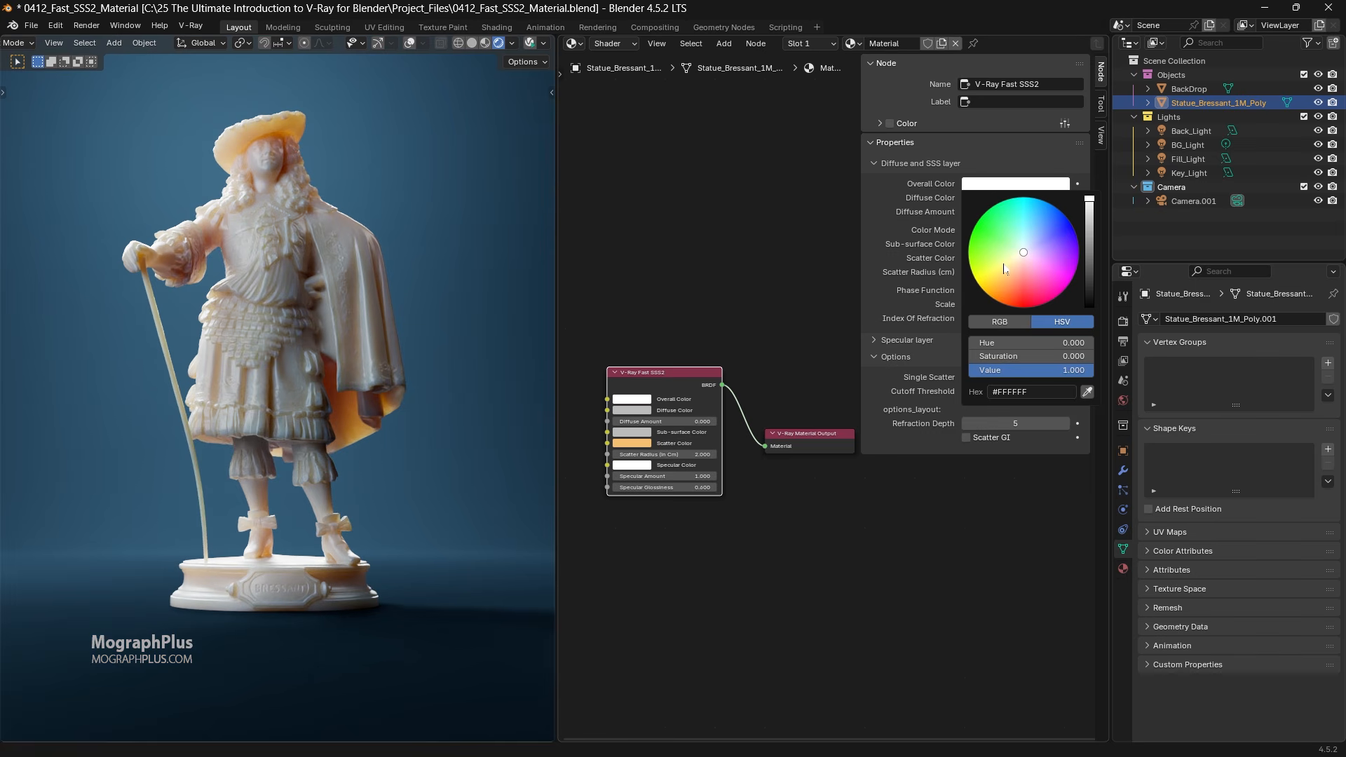
mouse_move(1007, 268)
mouse_down()
mouse_move(1038, 273)
mouse_move(1037, 229)
mouse_up()
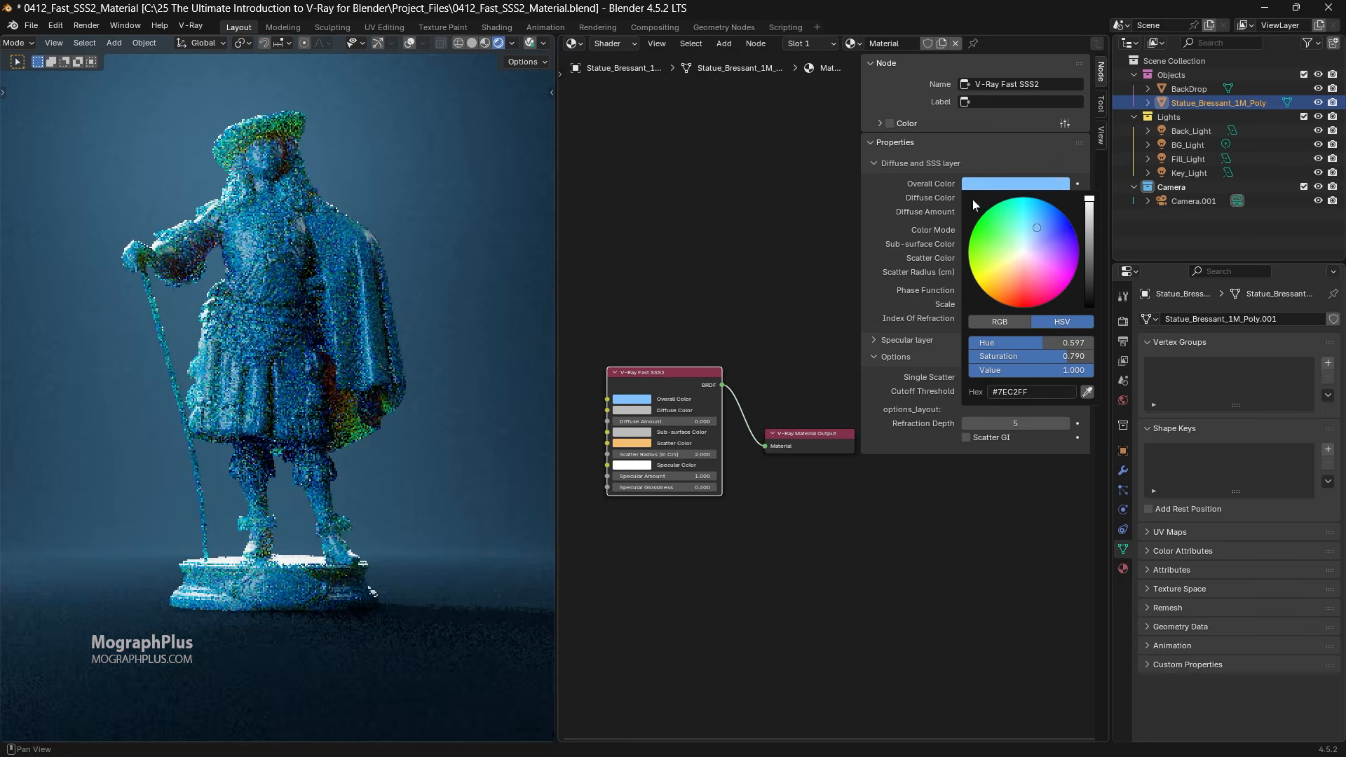
click(993, 185)
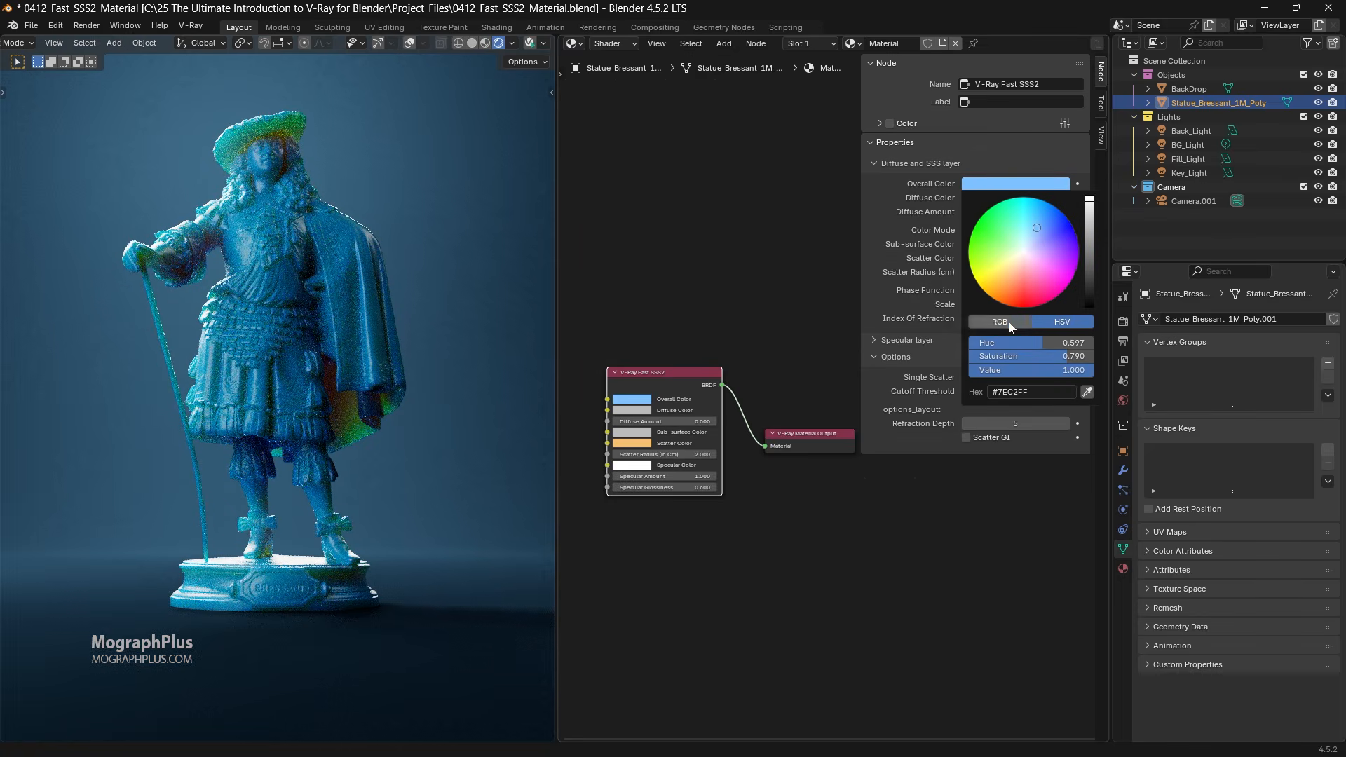
Step: Try an Overall Color of red 1, green 0.28 and blue 0.34, and reset it to the default white
click(1045, 342)
text(1)
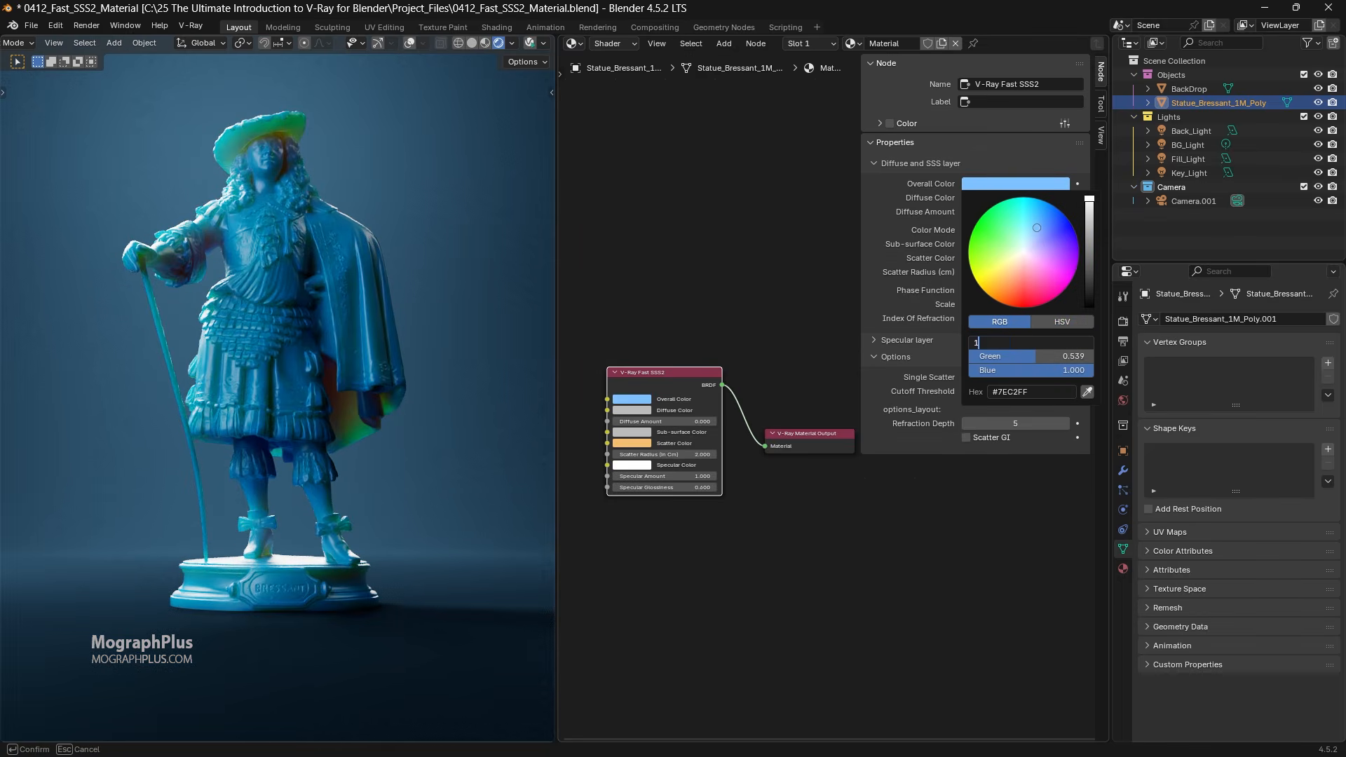
key(Tab)
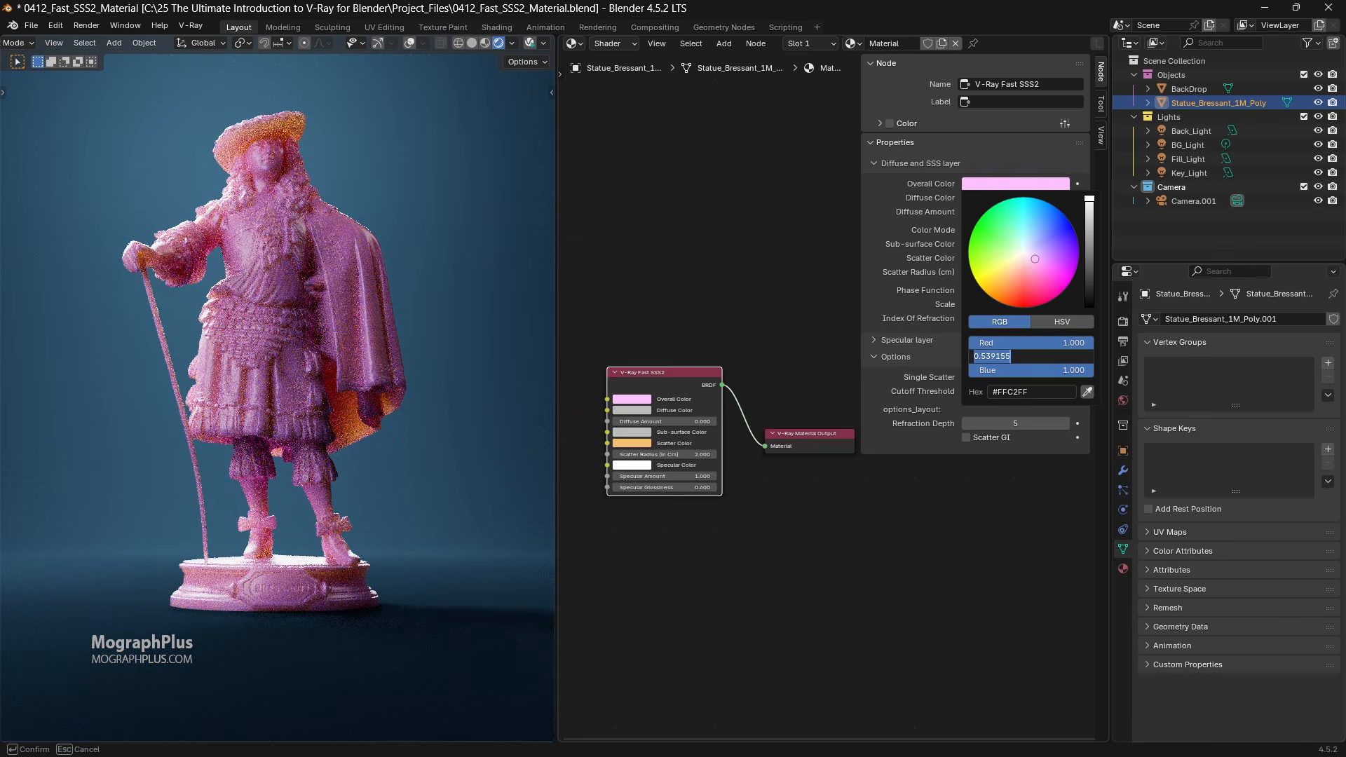
text(0.28)
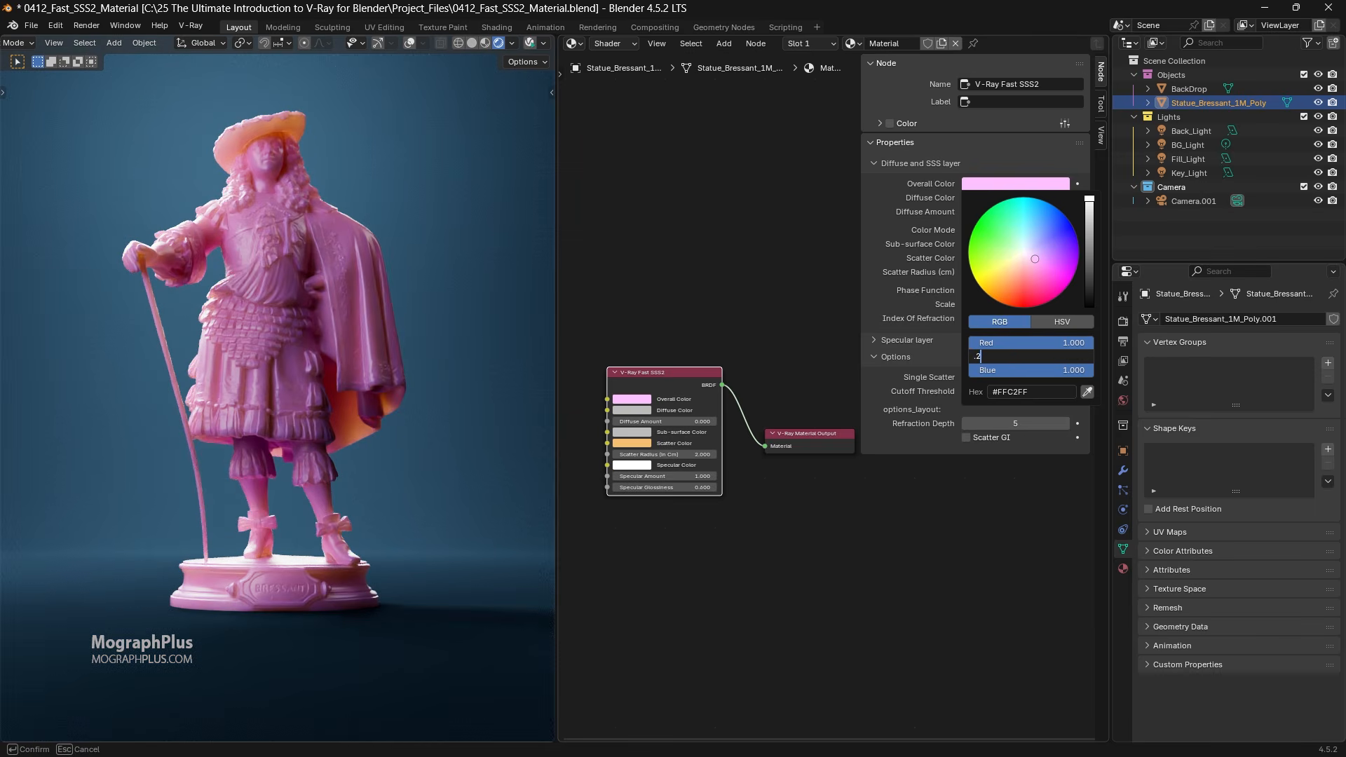
key(Return)
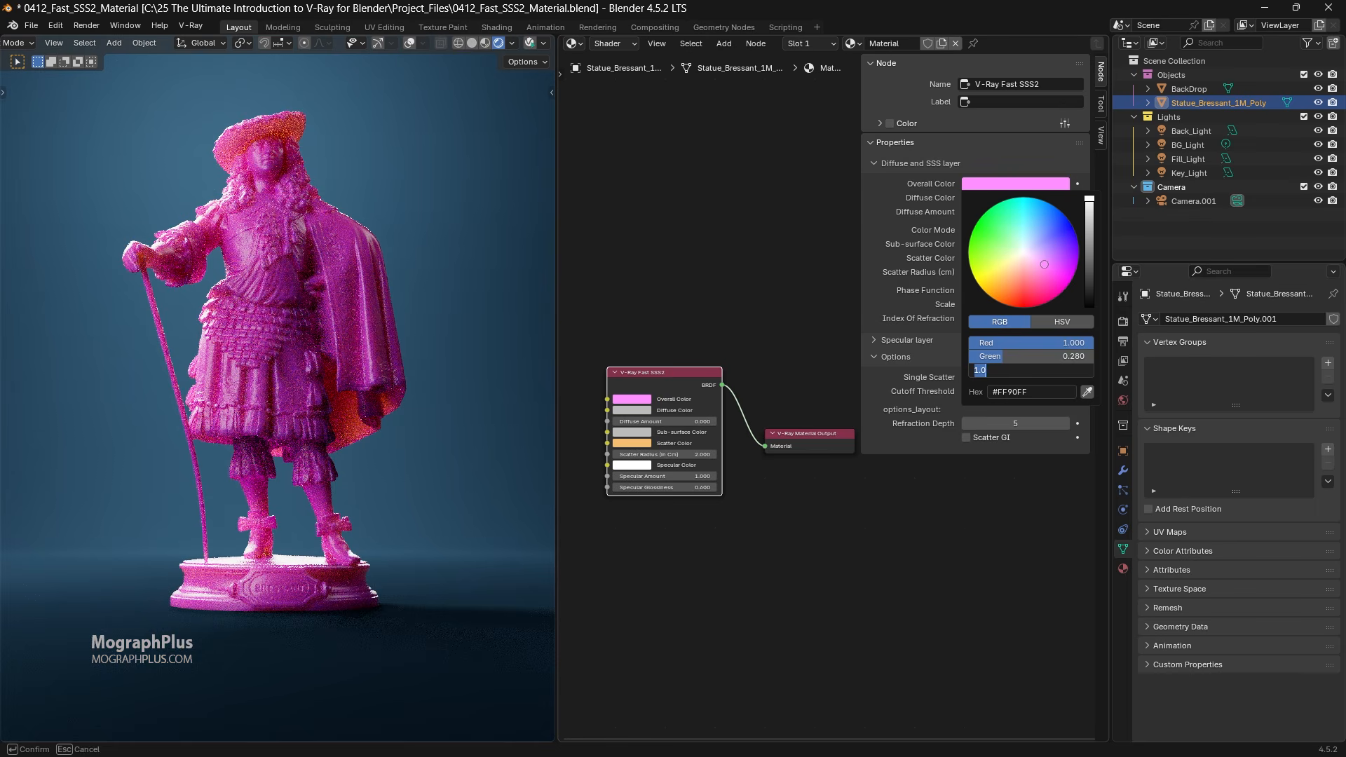
text(0.34)
key(Return)
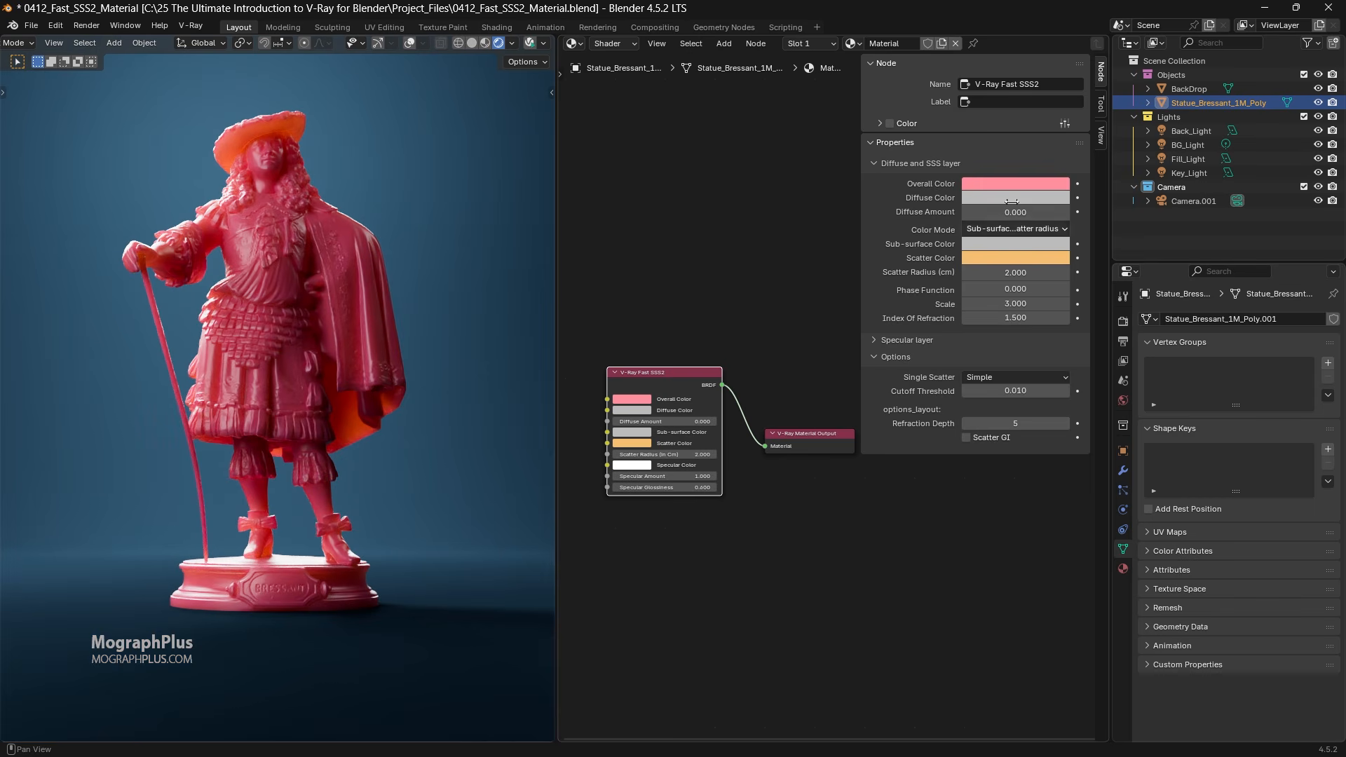
mouse_move(1019, 193)
key(BackSpace)
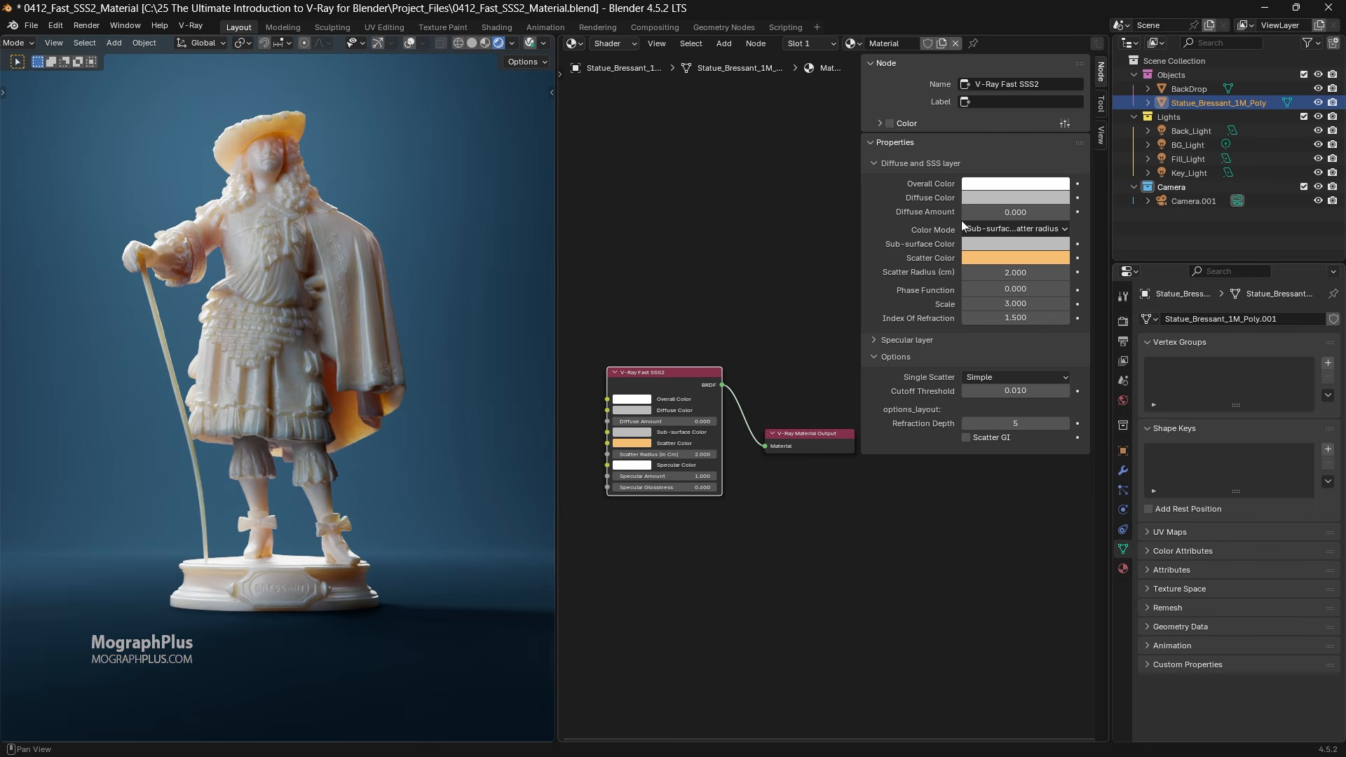
Step: Compare Diffuse Amount values of 0.5 and 1 on the statue, and return the amount to 0
click(1010, 212)
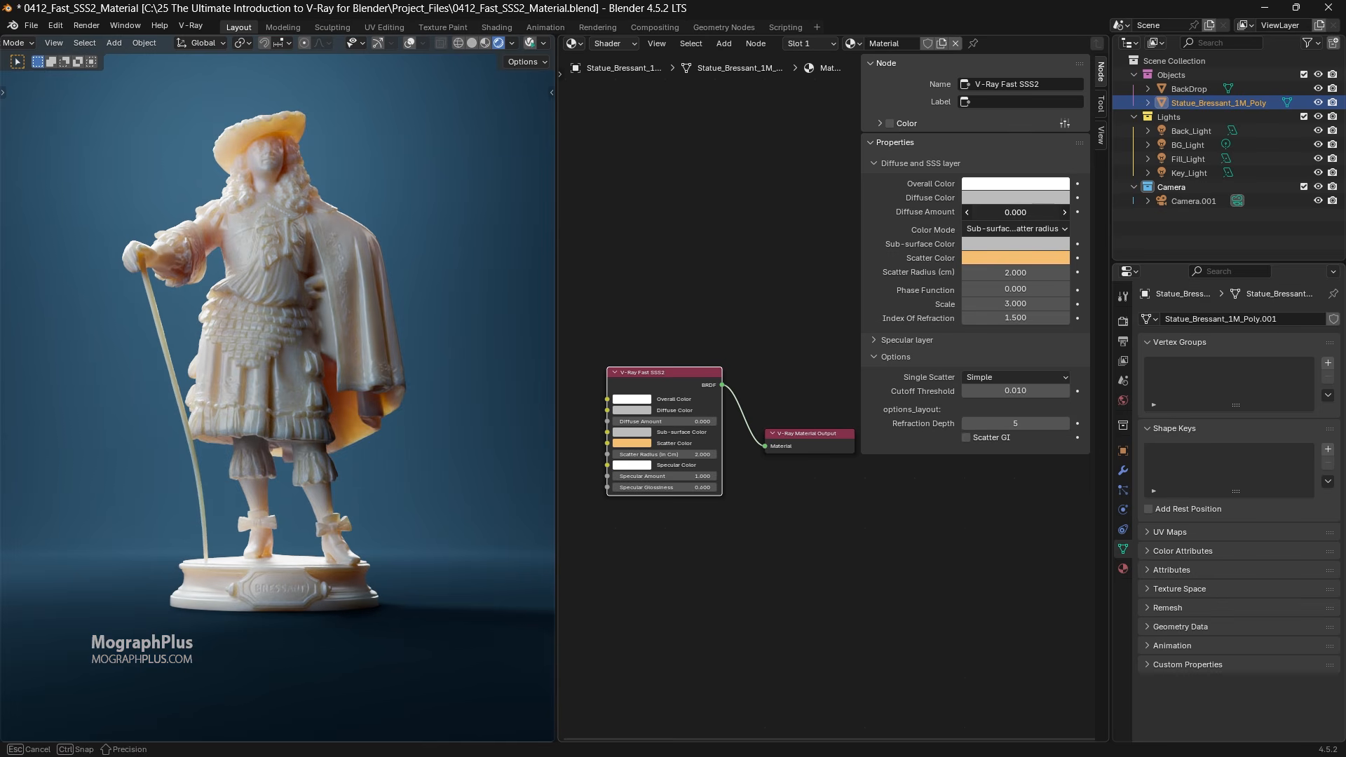
key(Return)
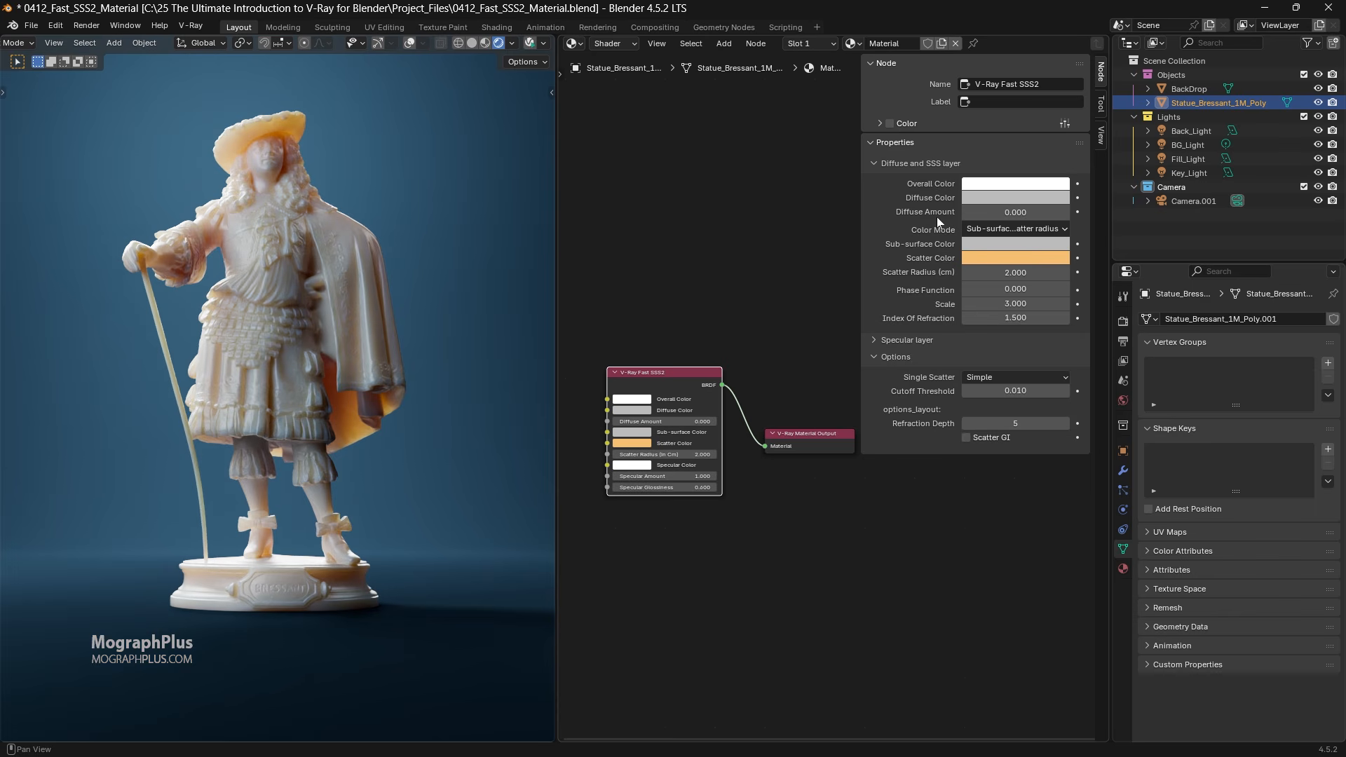
double_click(1004, 213)
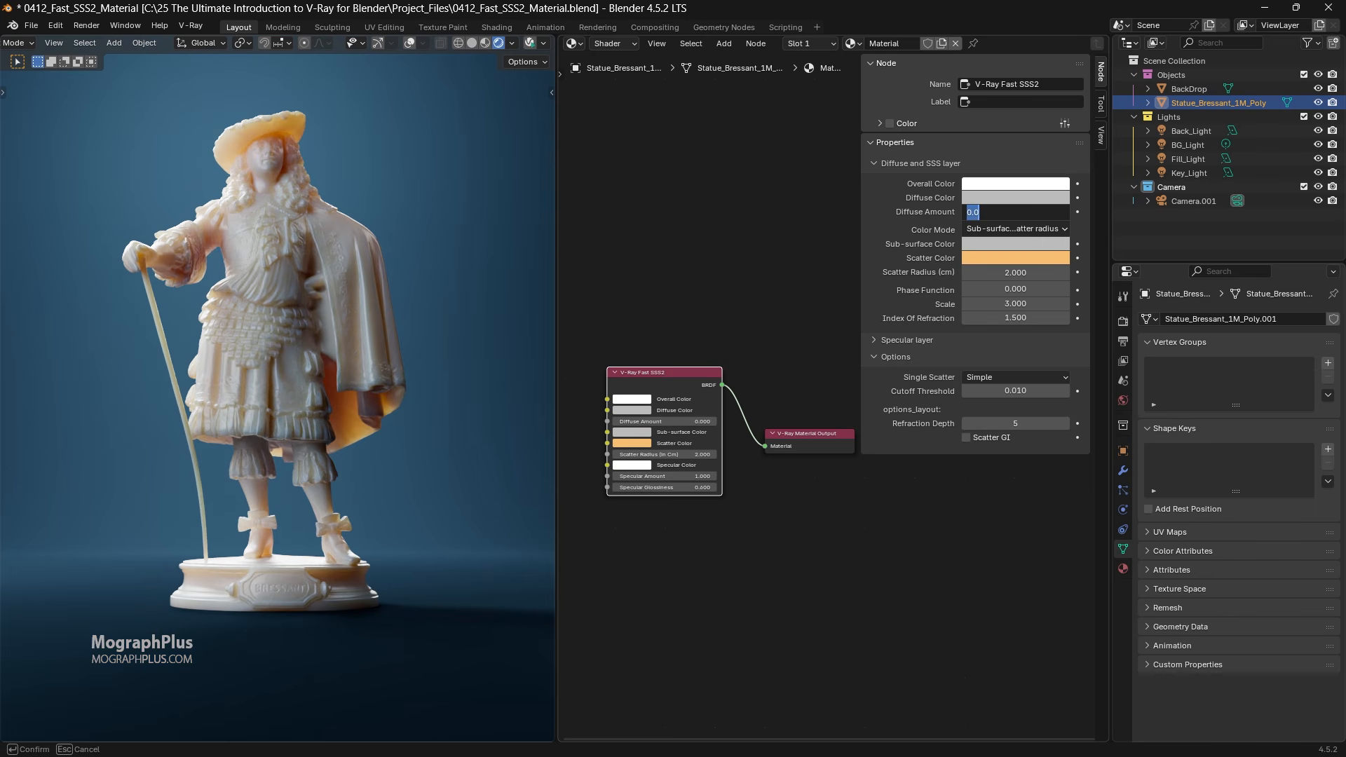
text(0.5)
key(Return)
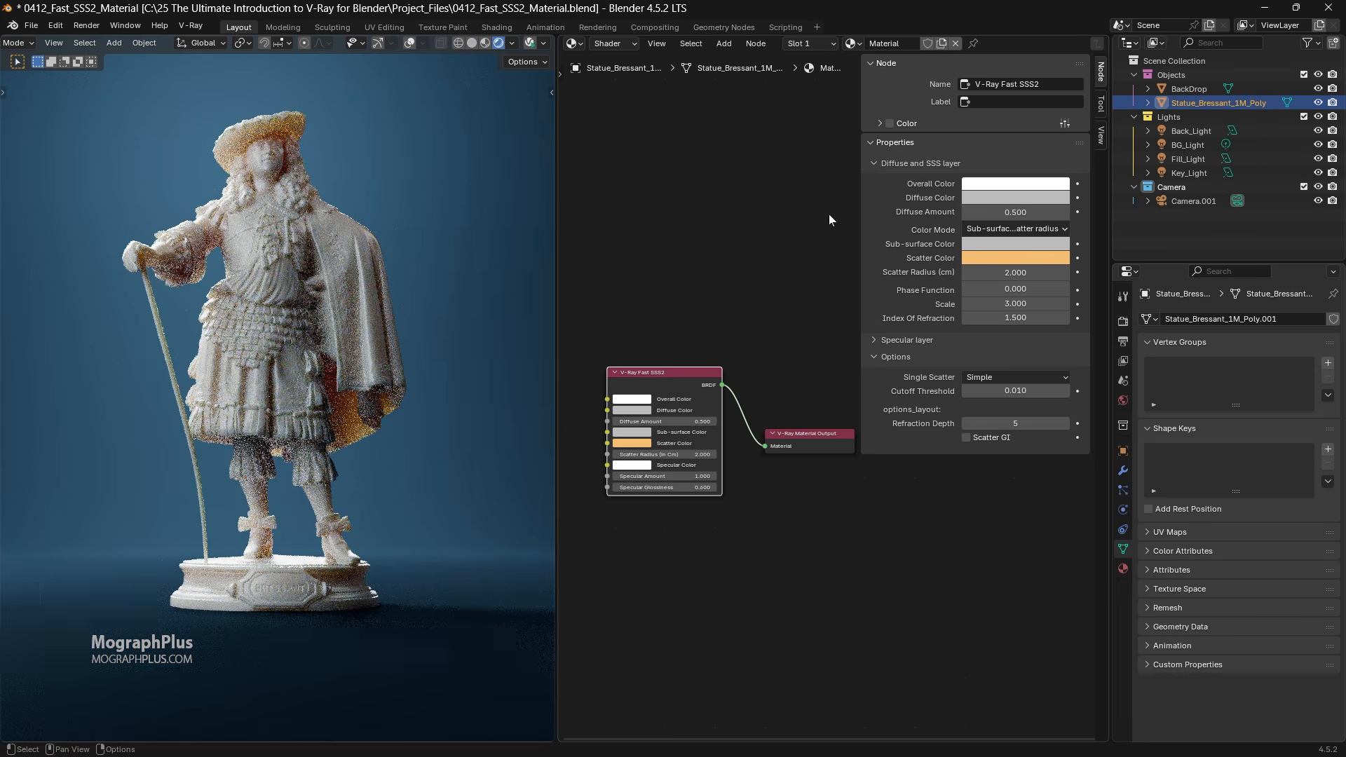
double_click(1007, 212)
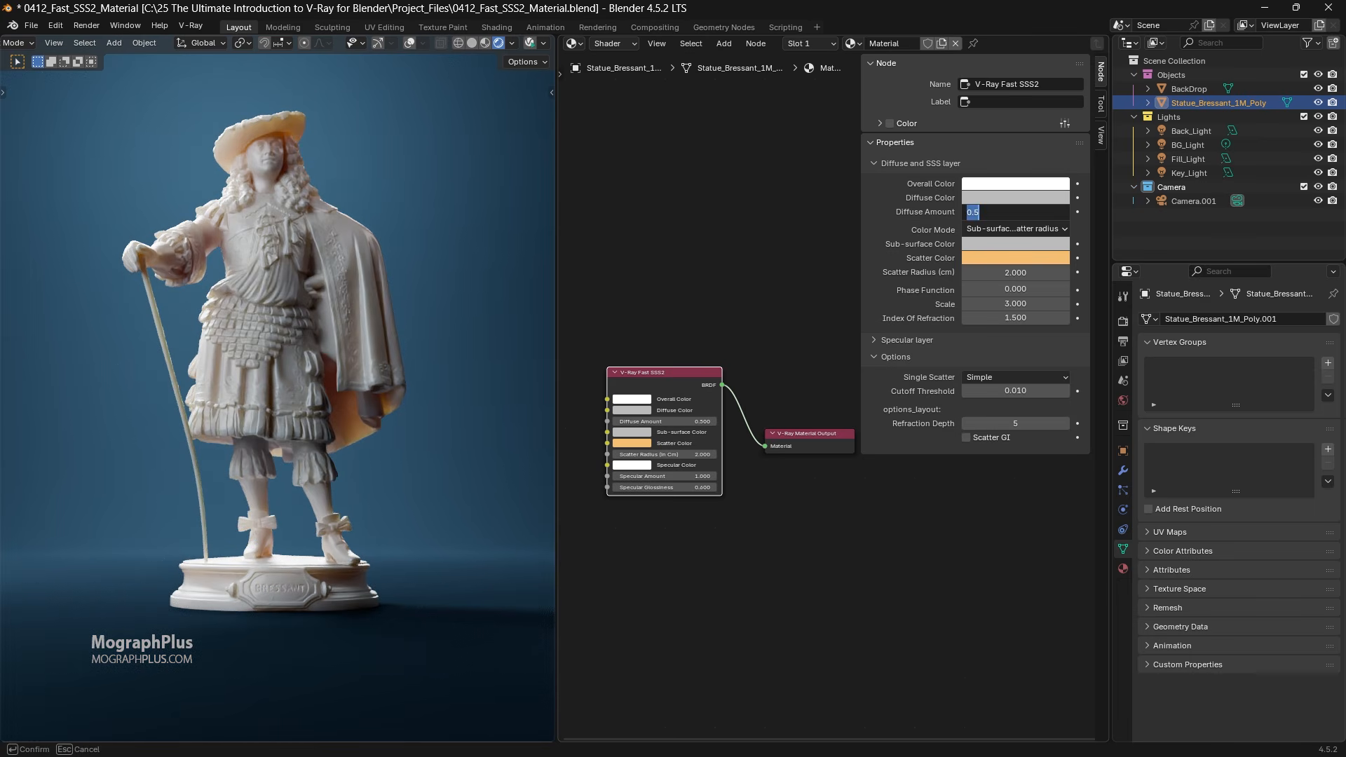
text(1)
key(Return)
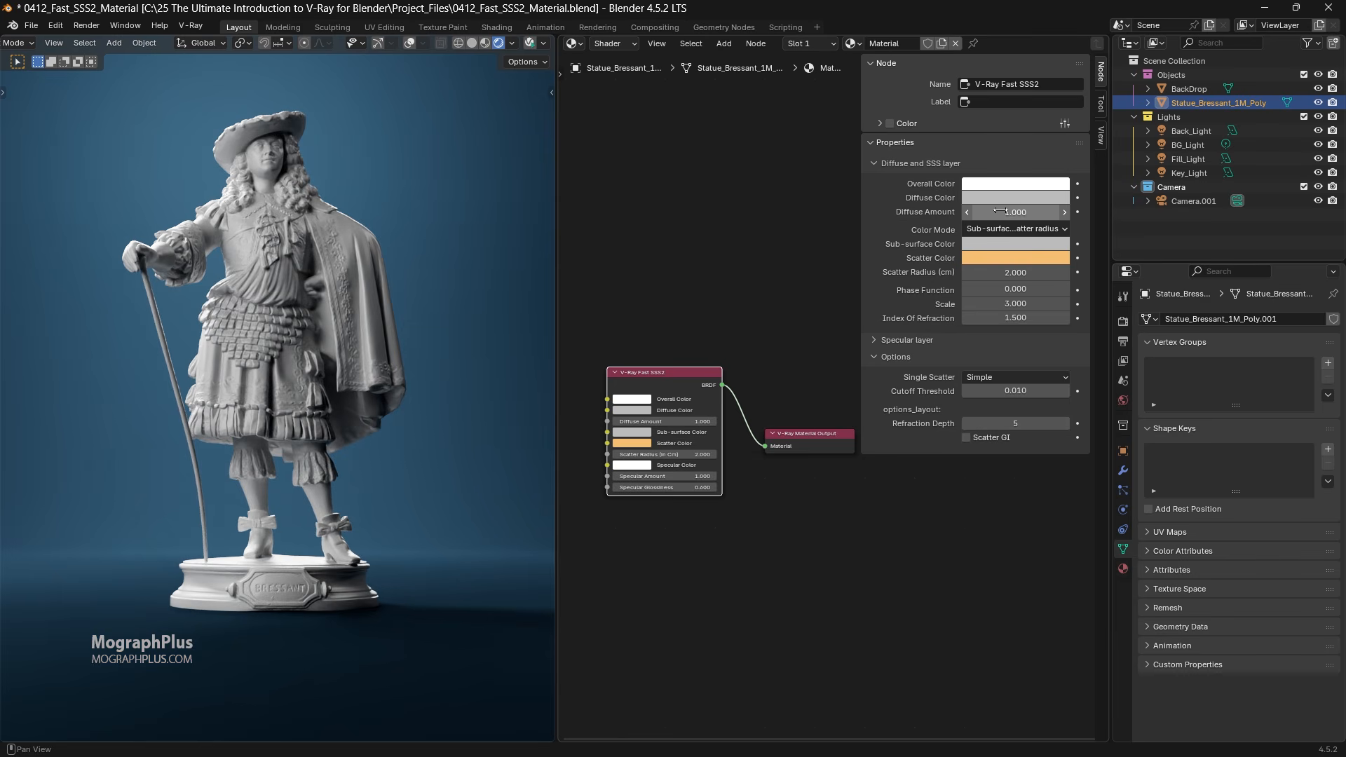
click(1000, 211)
text(0)
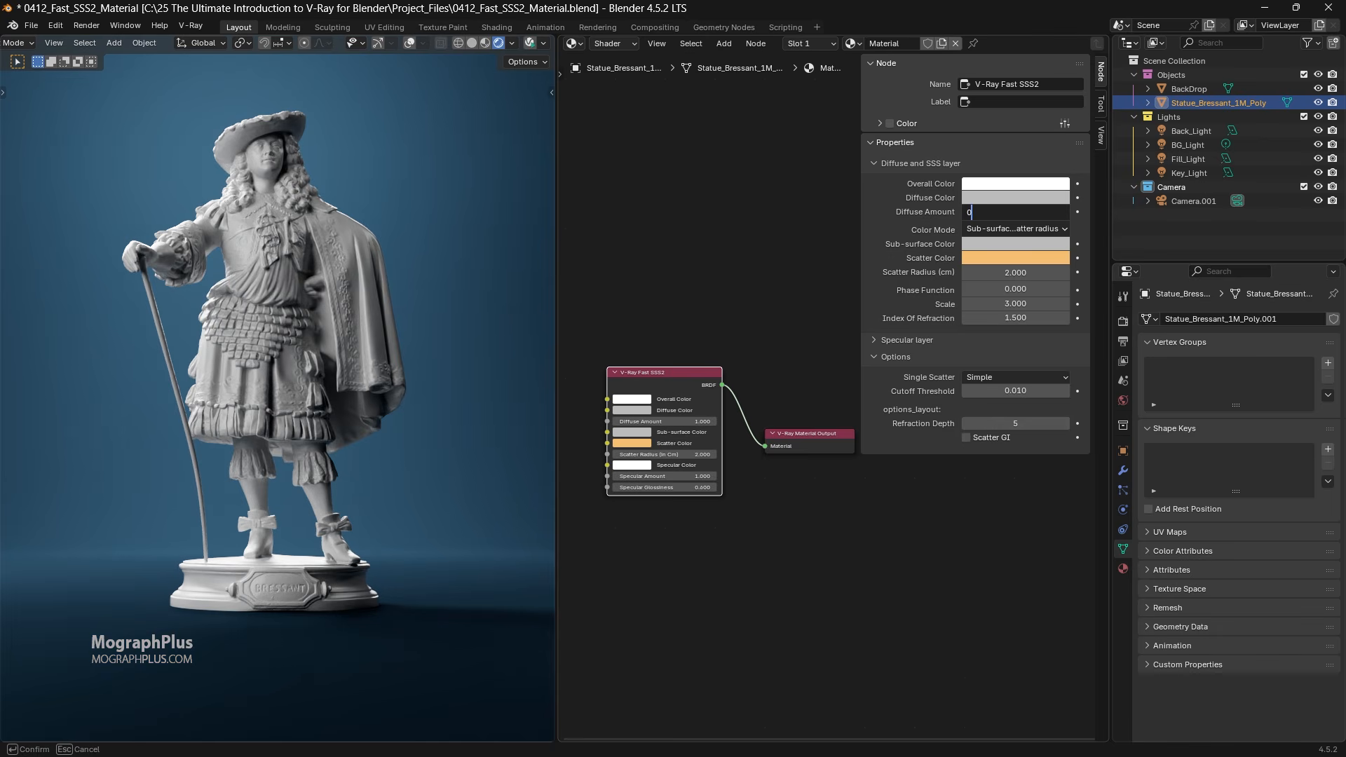
key(Return)
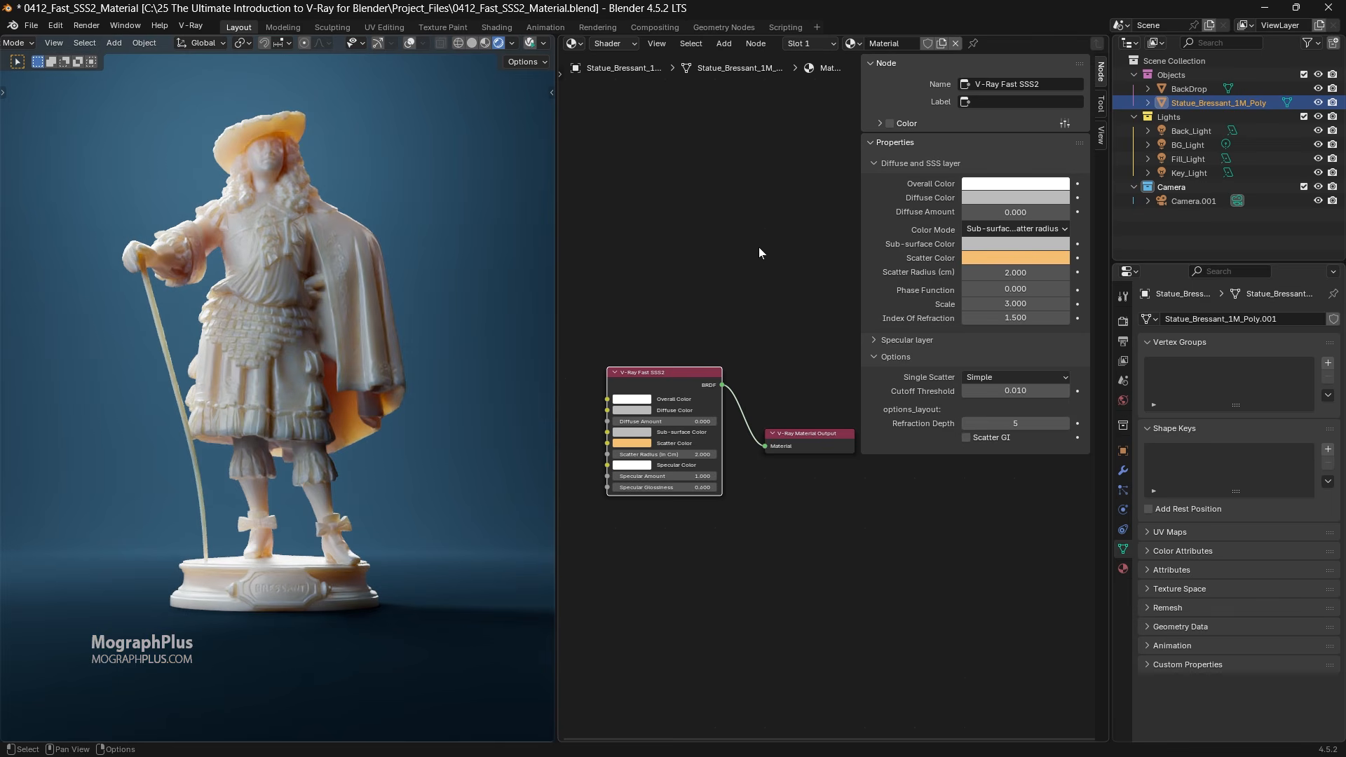
Step: Set the Fast SSS2 material's Diffuse Amount to 0.5
drag(1016, 212, 1015, 212)
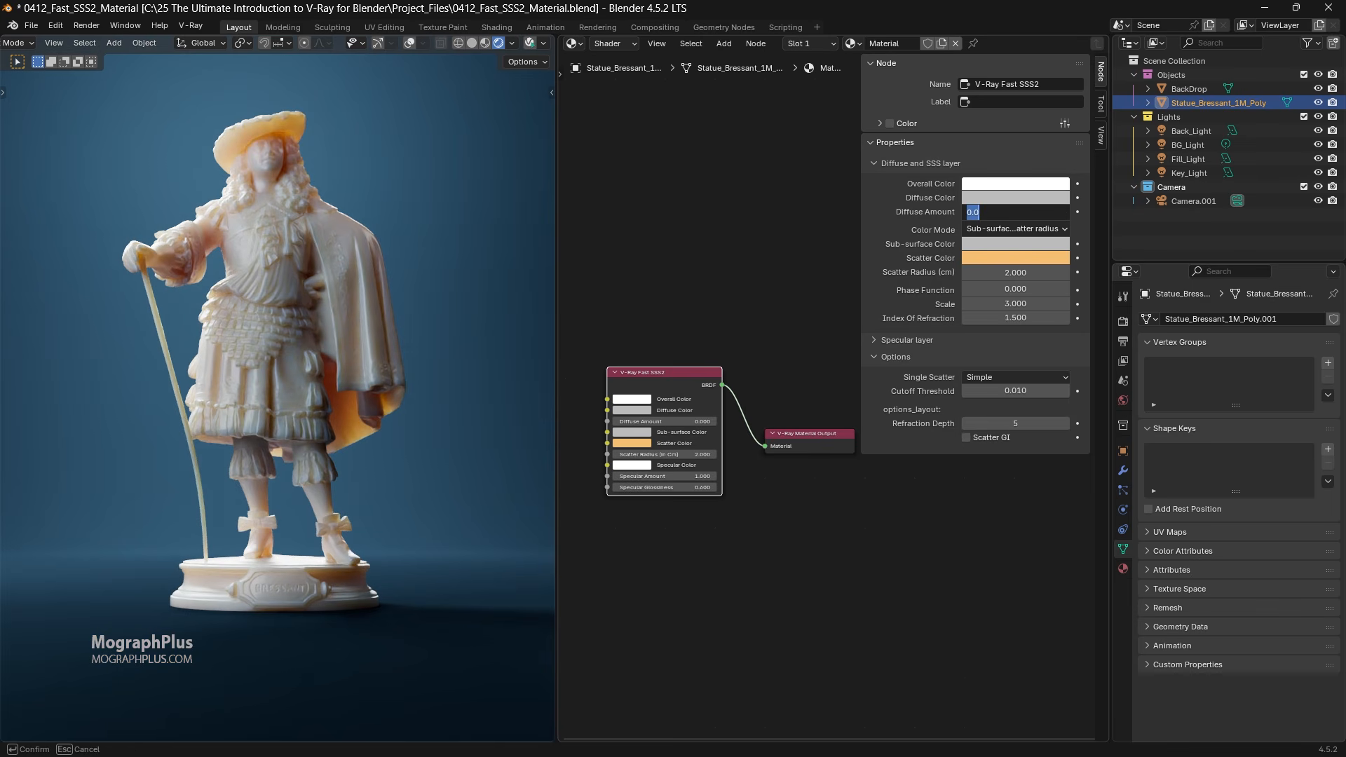
text(0.5)
key(Return)
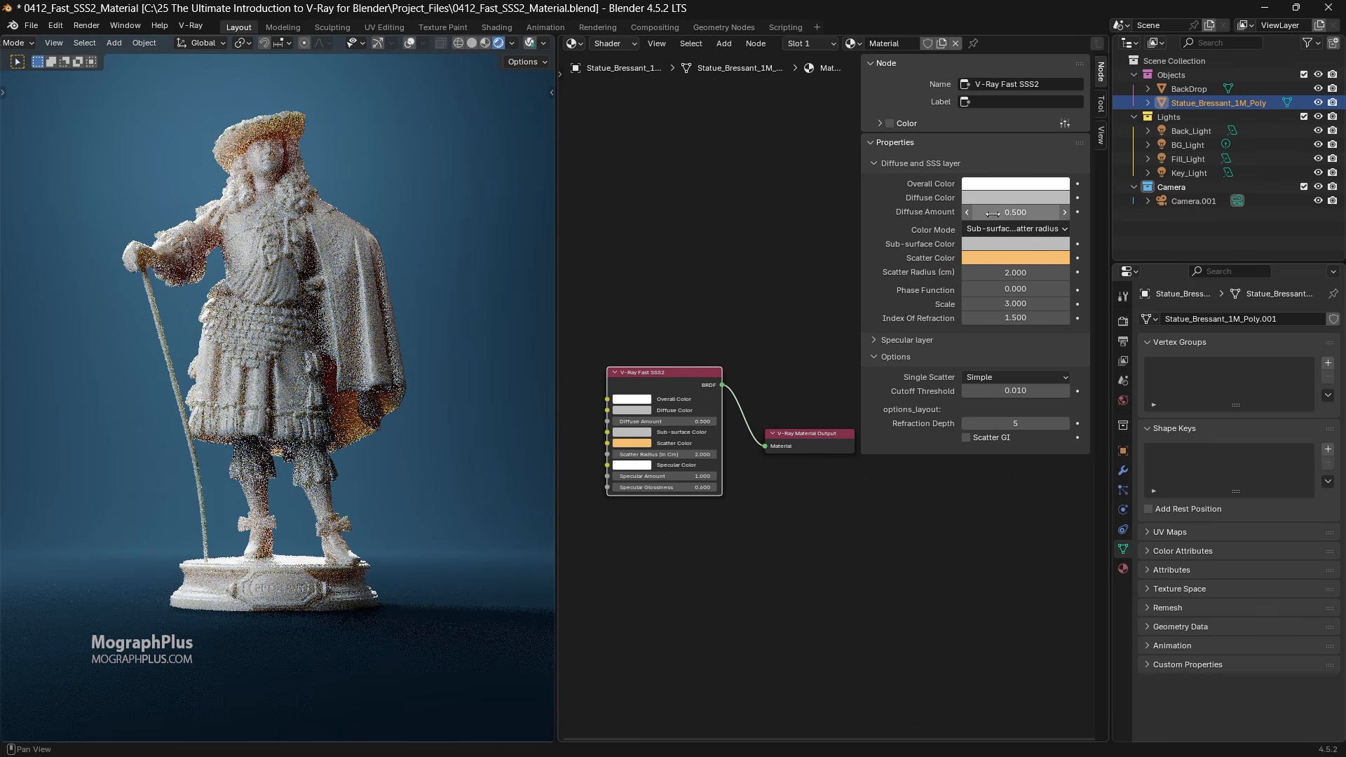
Step: Try several Overall Color hues, including green, purple, yellow and pink, and reset the colour to the default white
click(994, 184)
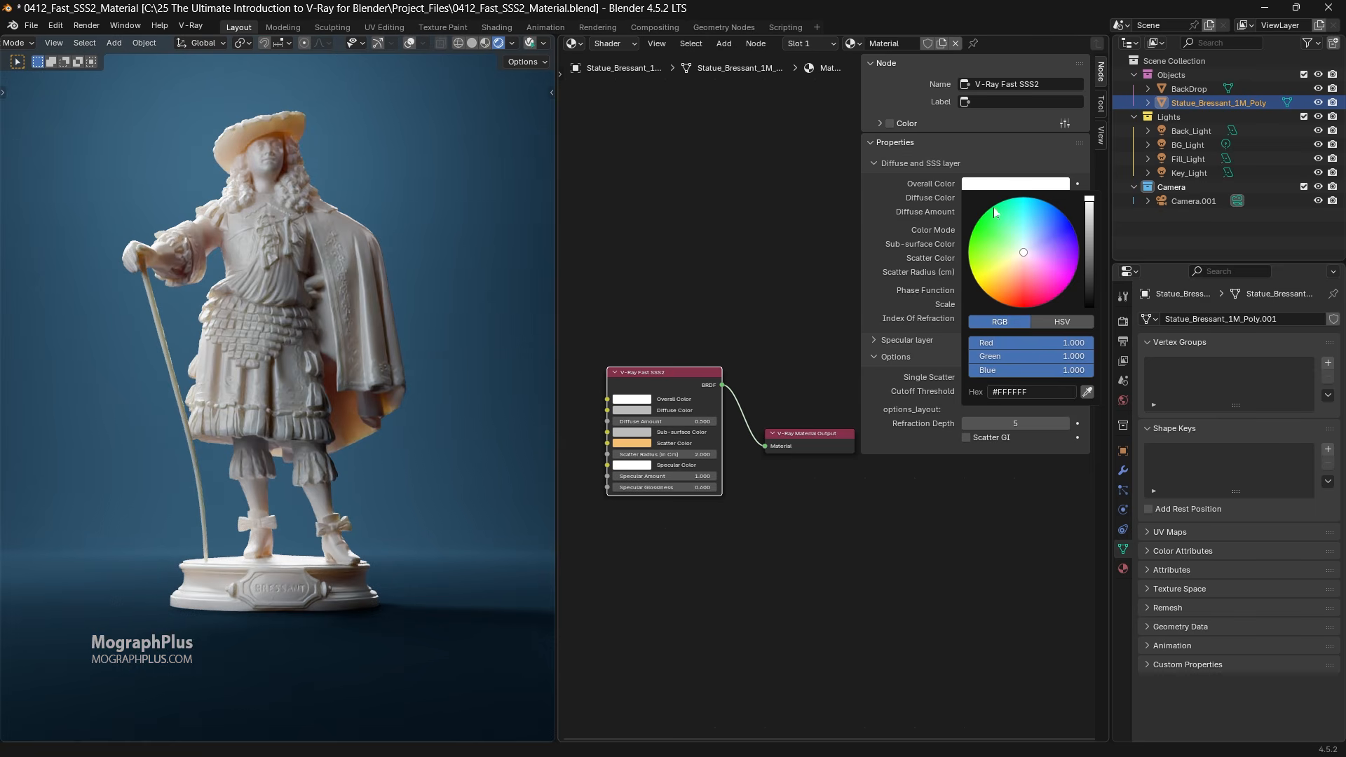
click(998, 228)
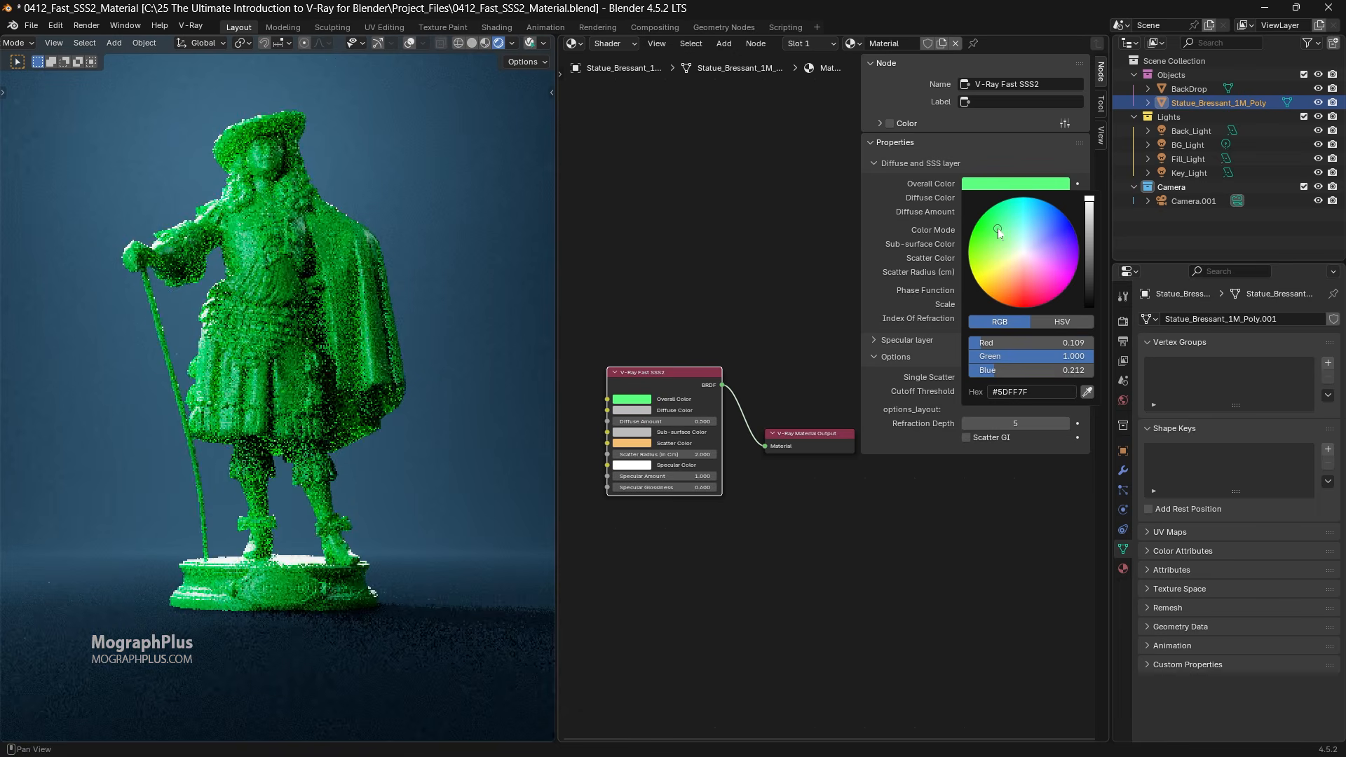
click(1047, 222)
click(1049, 247)
click(1033, 258)
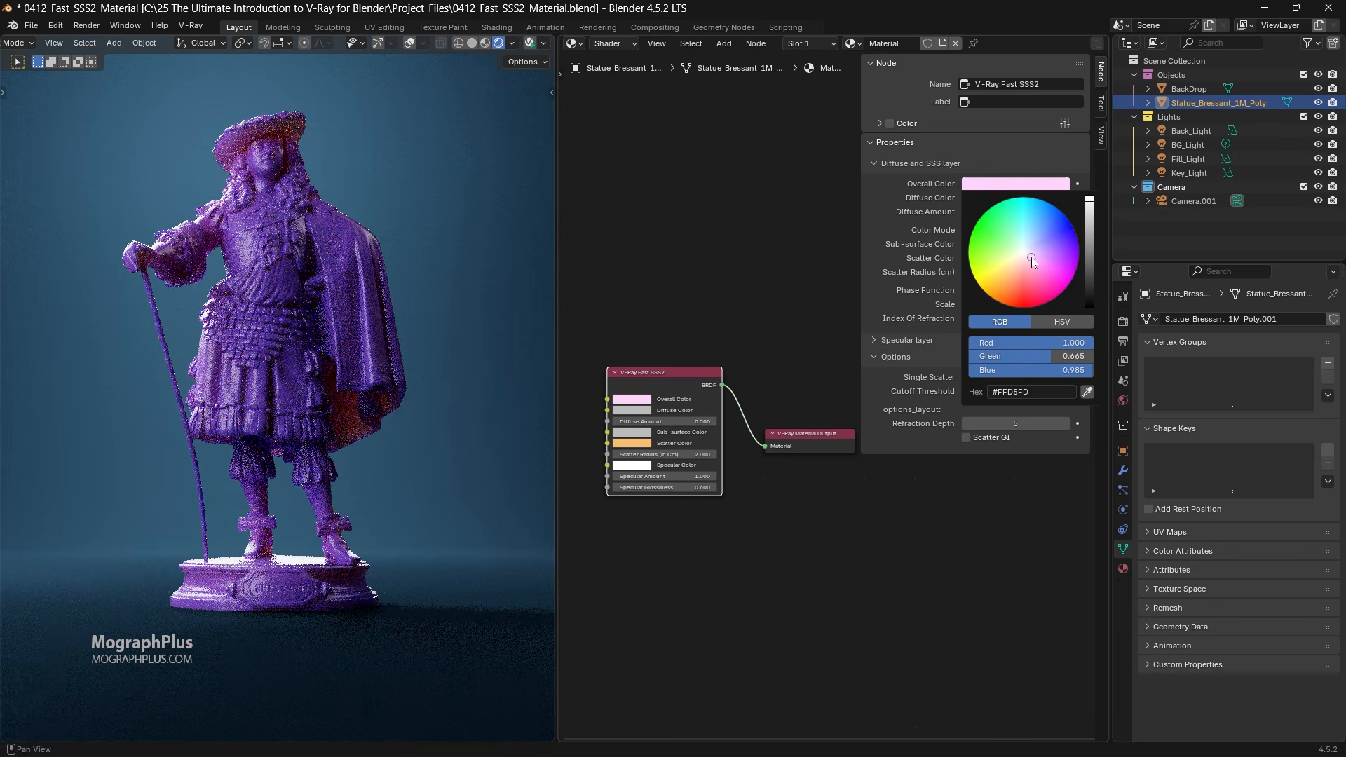
click(1008, 267)
click(1008, 233)
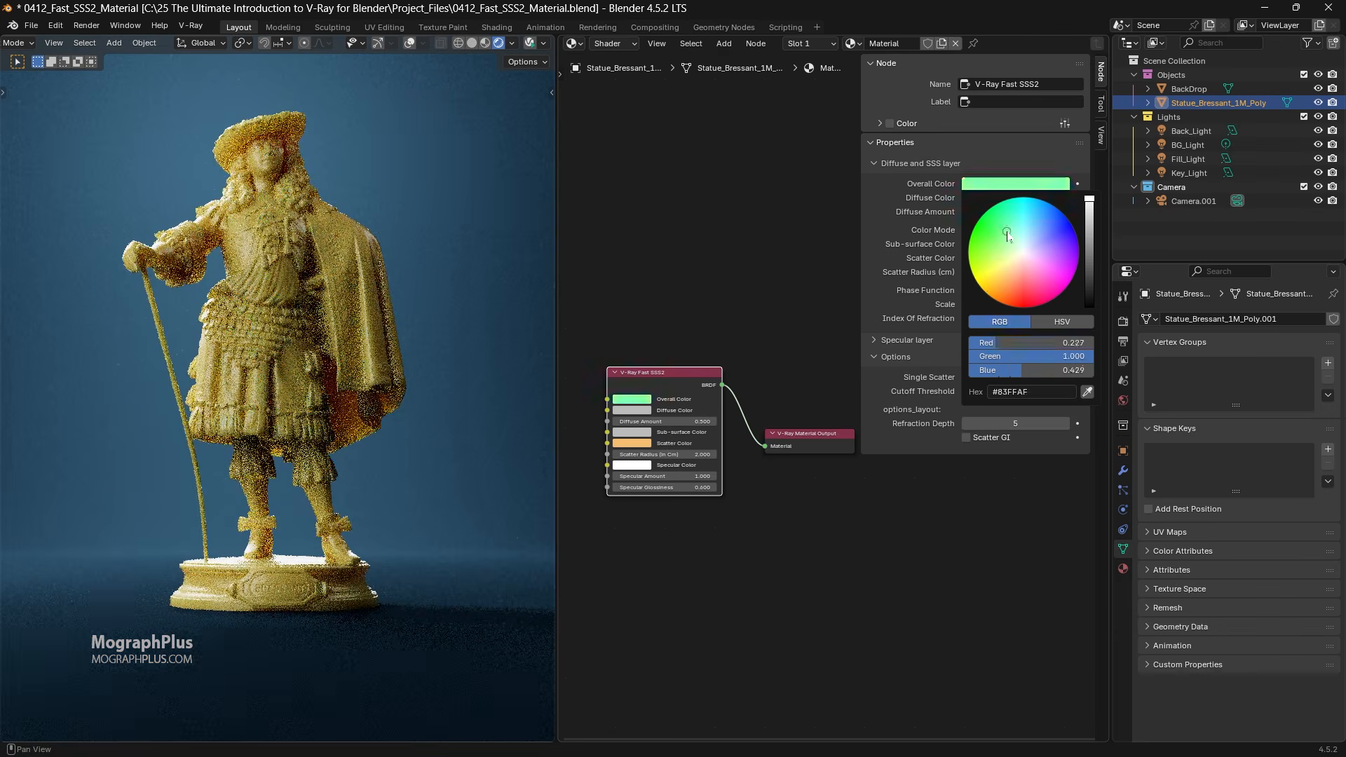
click(1037, 246)
click(1035, 276)
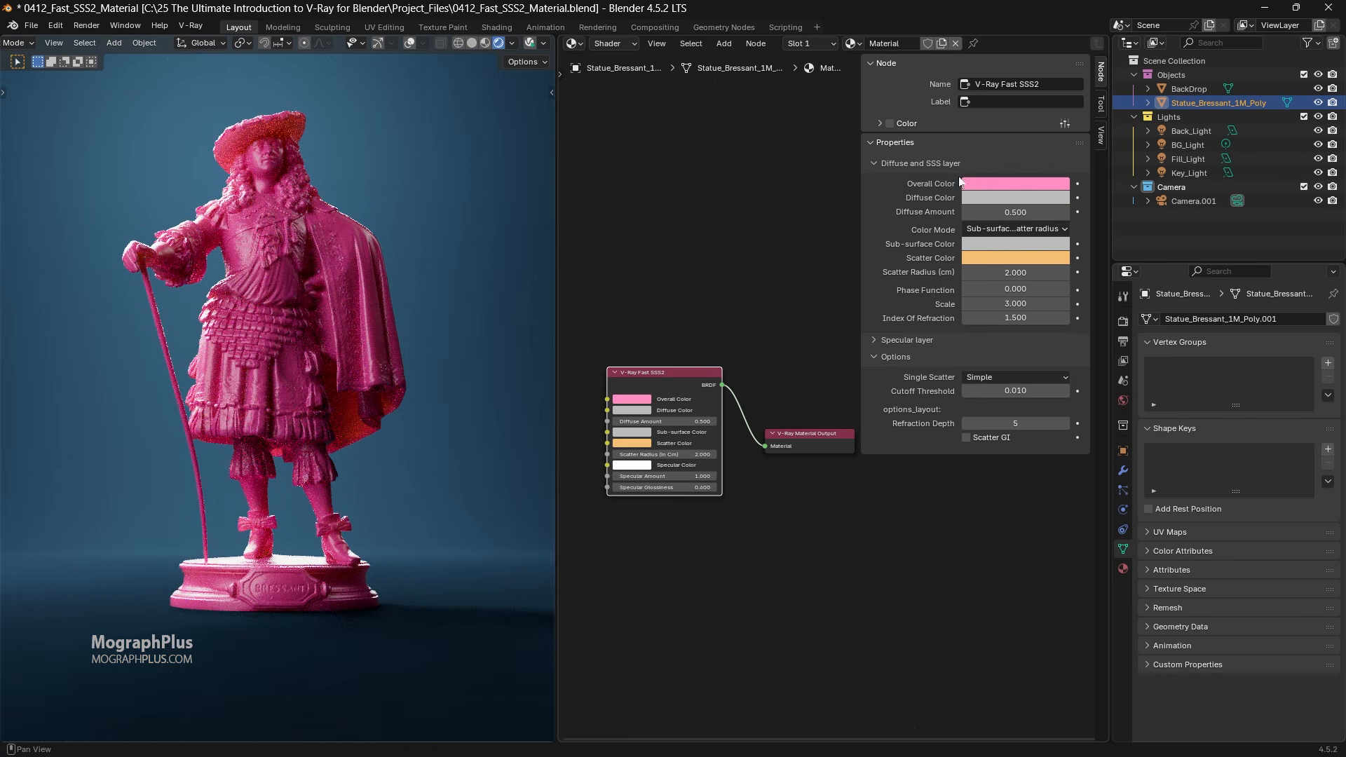
key(BackSpace)
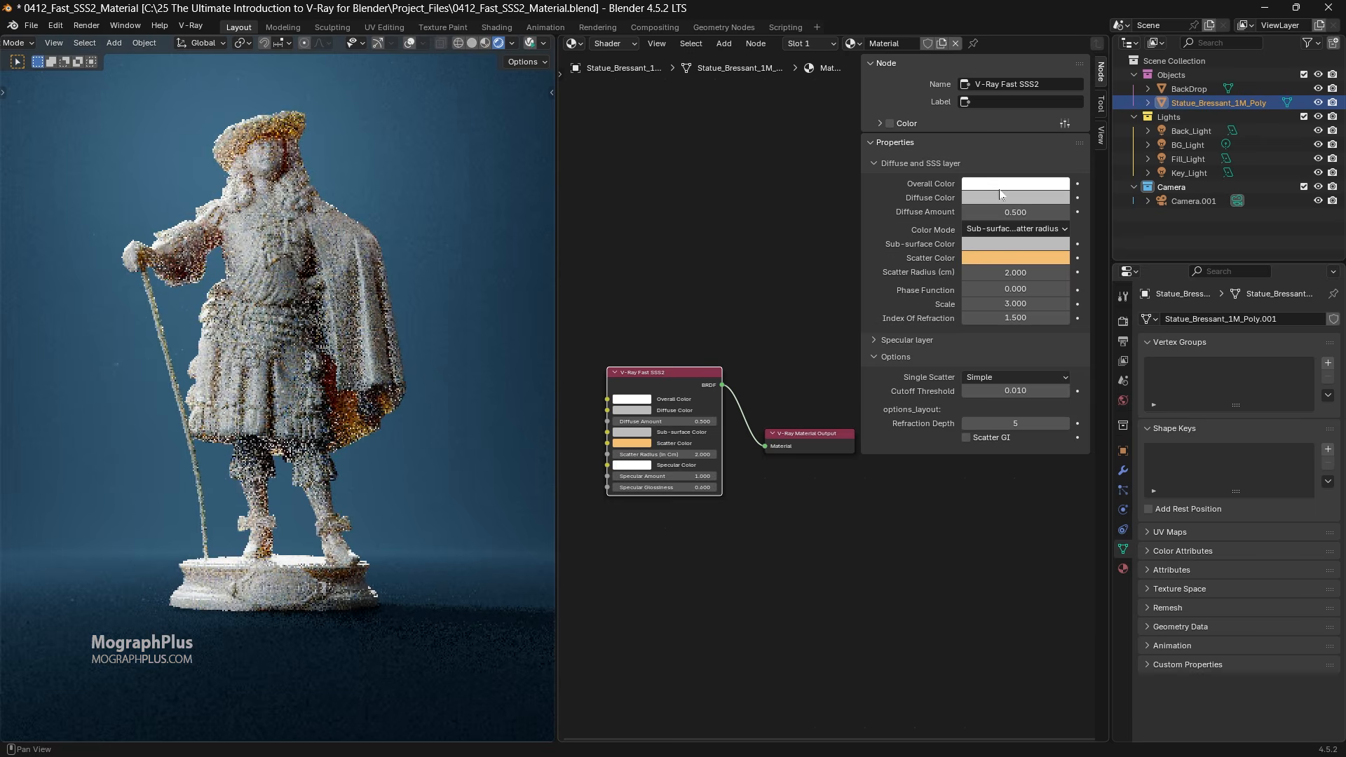
Step: Try a different Diffuse Color, and reset both the Diffuse Color and the Diffuse Amount to their defaults of grey and 0
click(1004, 199)
drag(1024, 257, 1006, 296)
key(BackSpace)
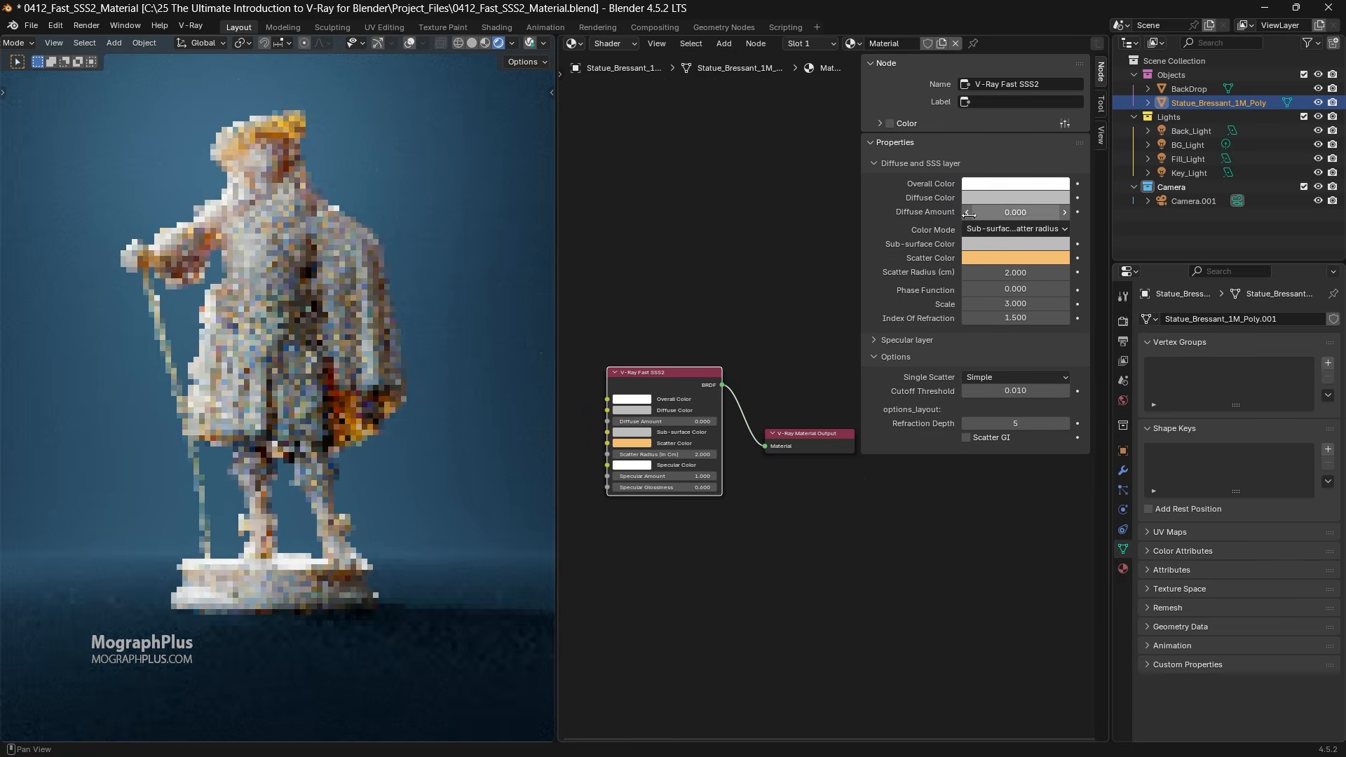
key(BackSpace)
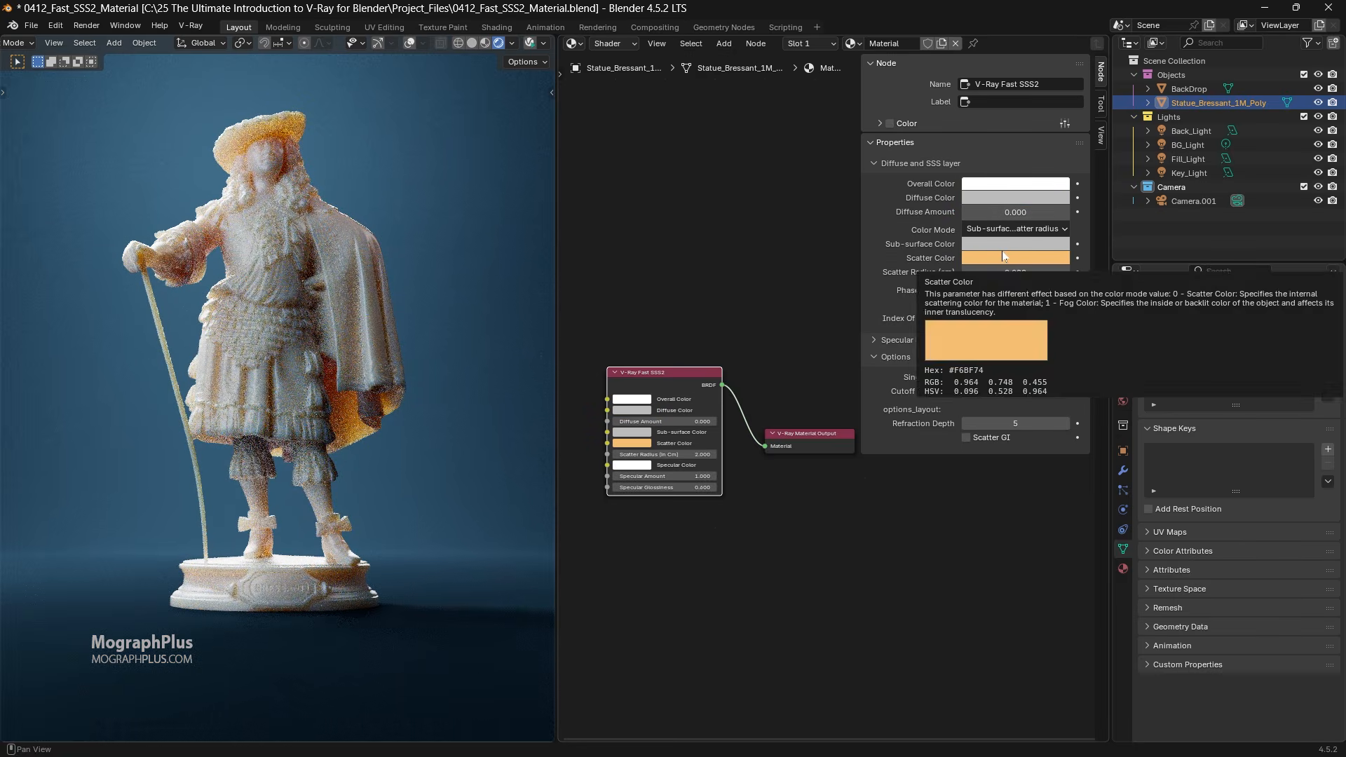
Step: Try teal, purple, blue, pink and golden yellow Sub-surface Colors on the statue, and reset the colour to its default grey
click(1015, 245)
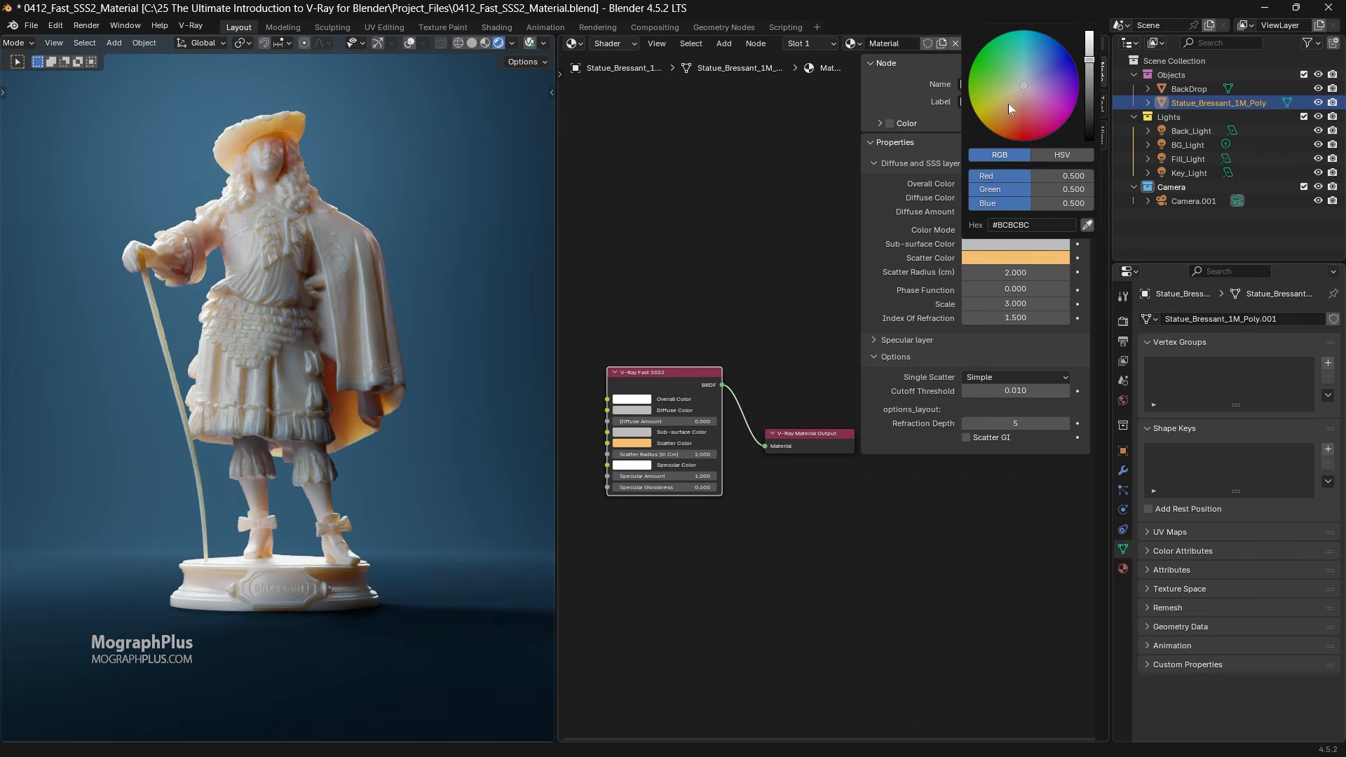
drag(1016, 92, 1005, 81)
click(1023, 74)
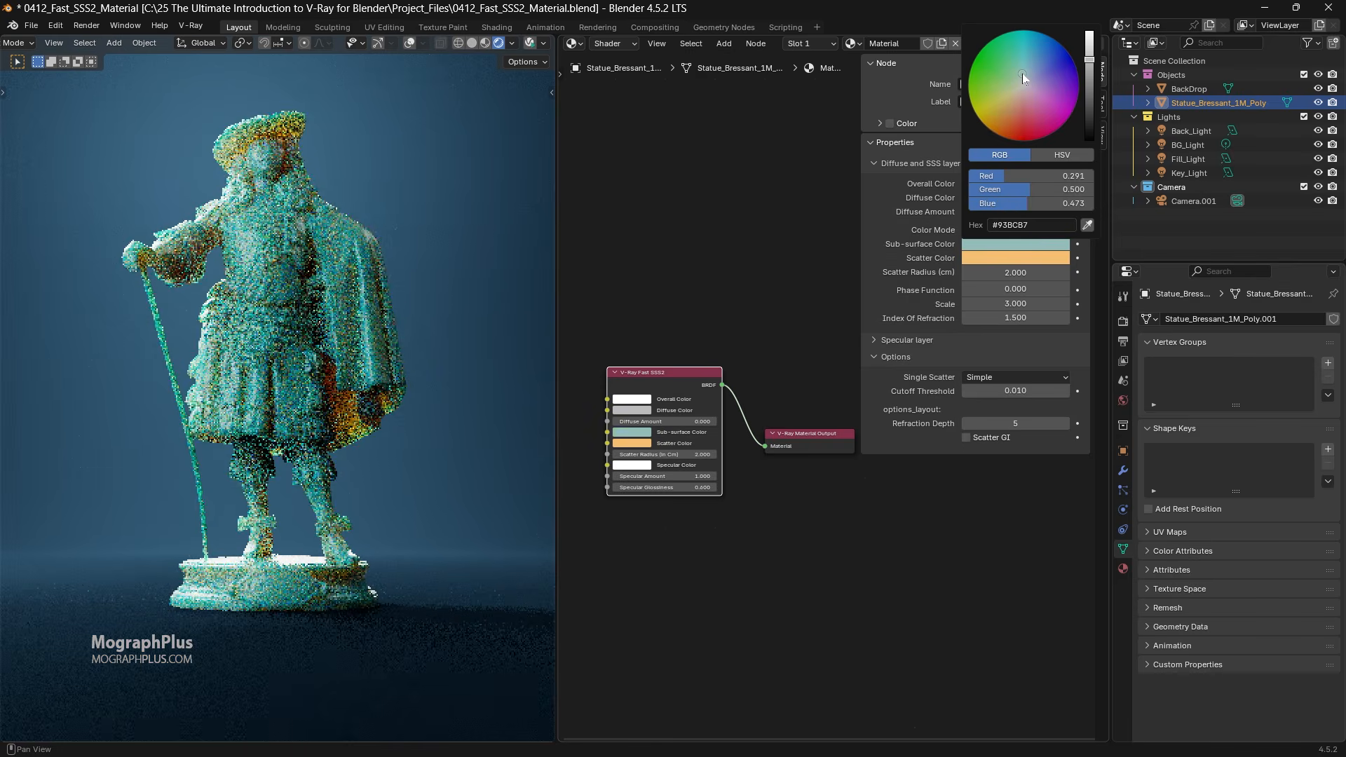
click(1042, 91)
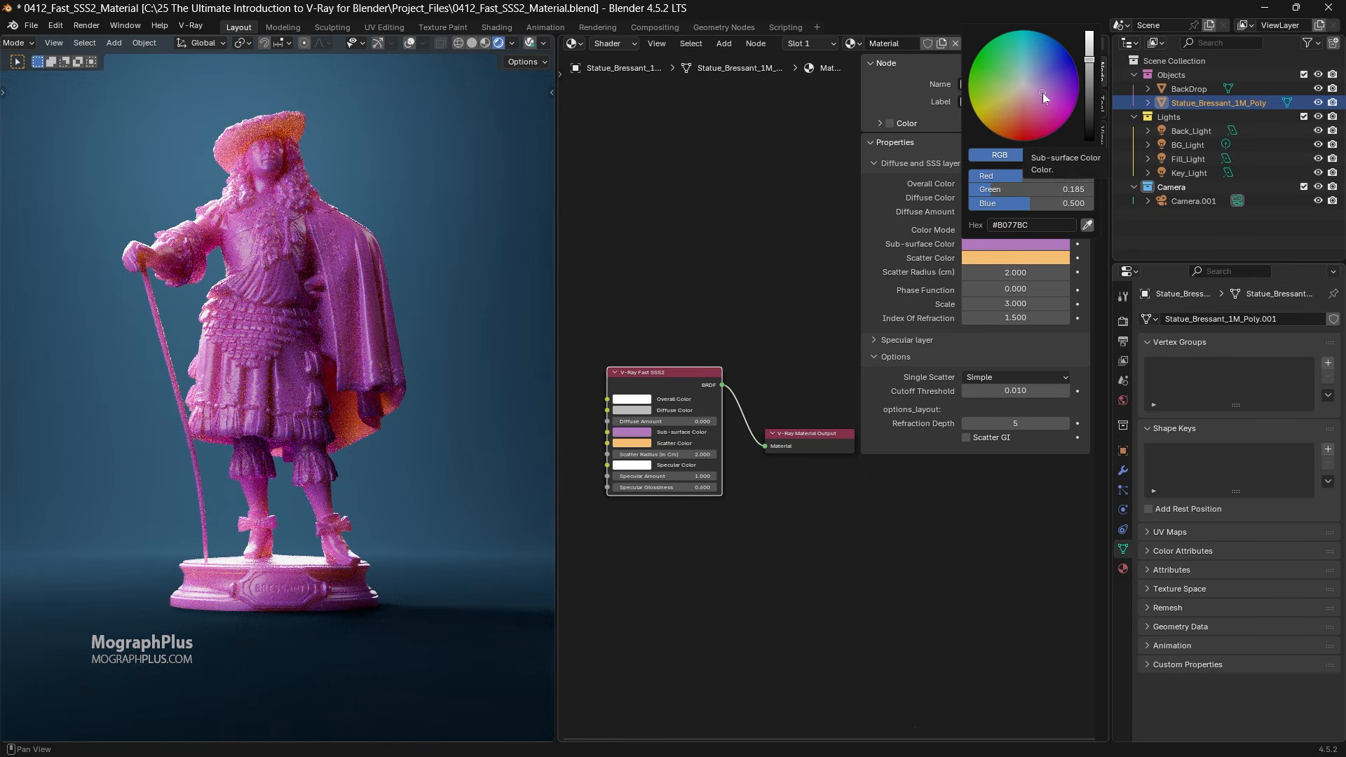
click(1025, 66)
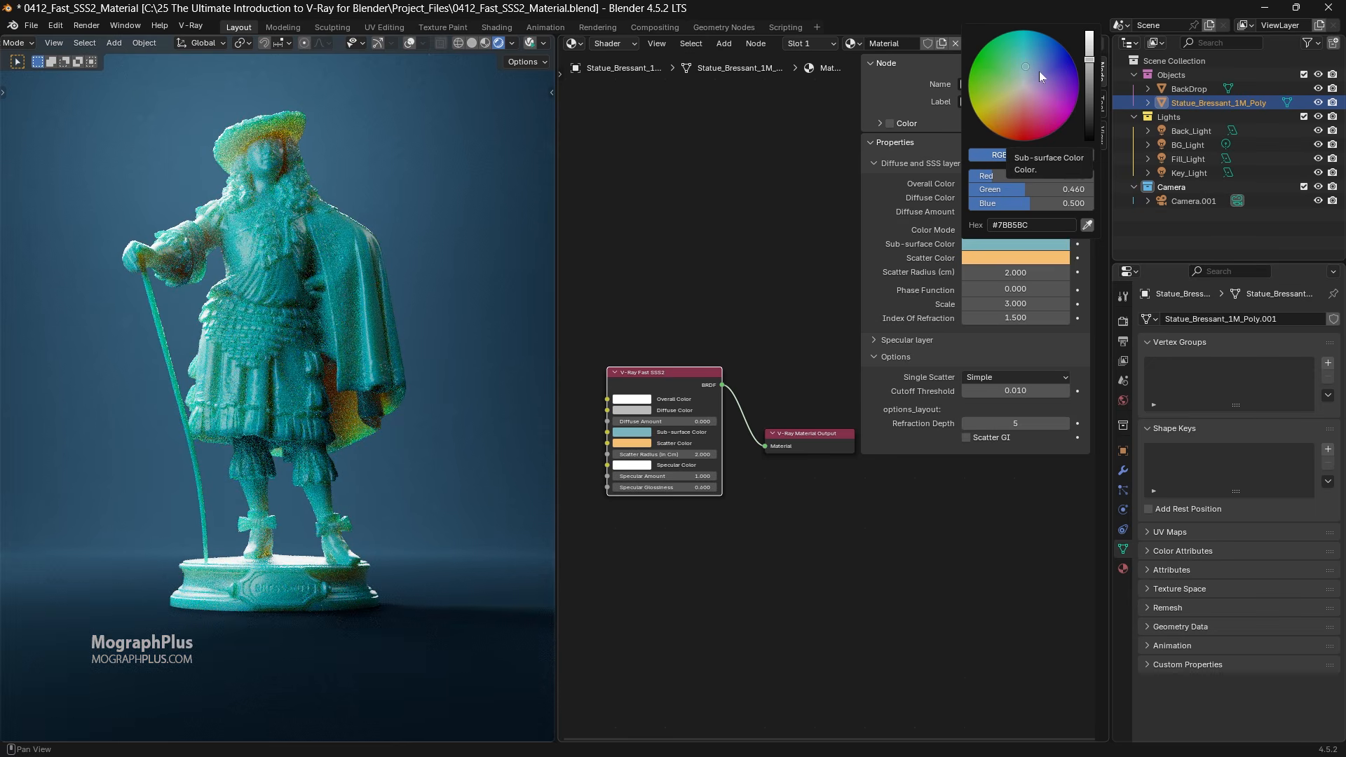
click(1039, 71)
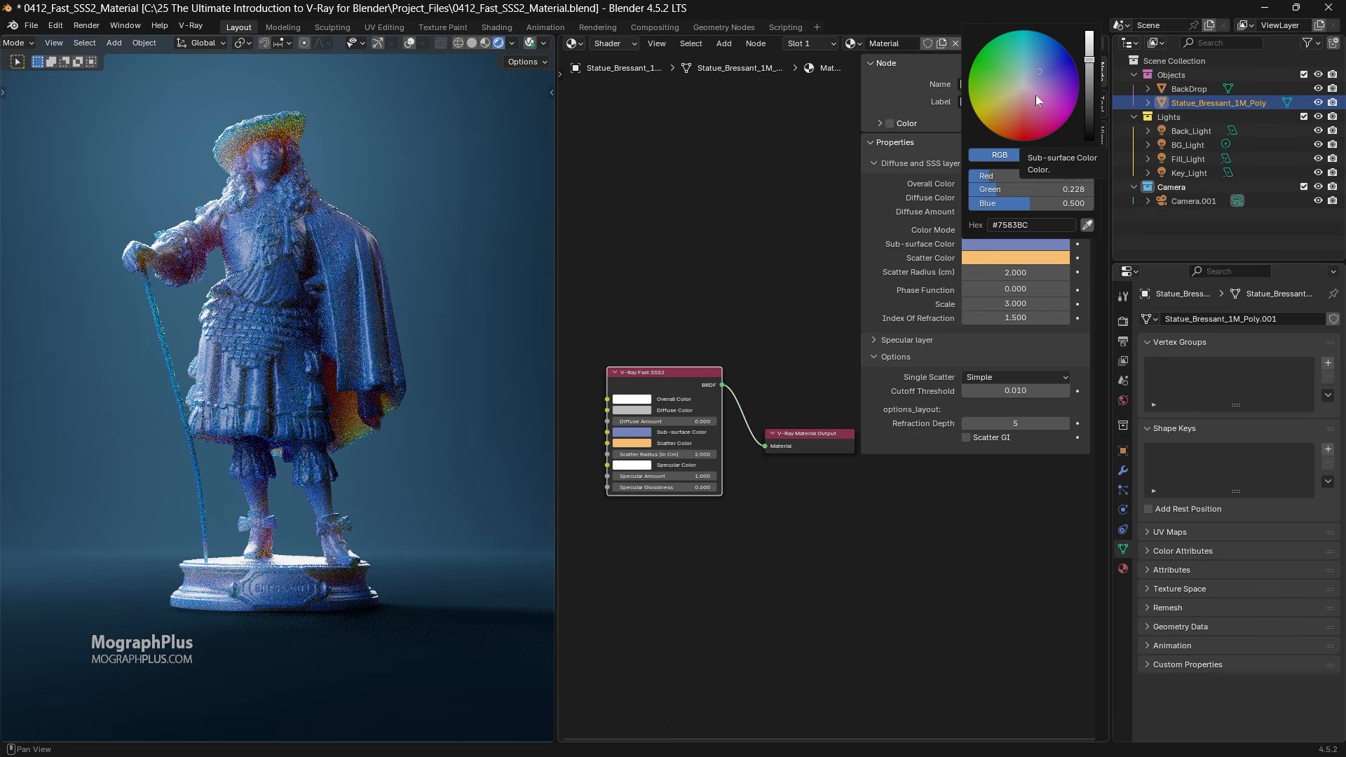
click(1035, 95)
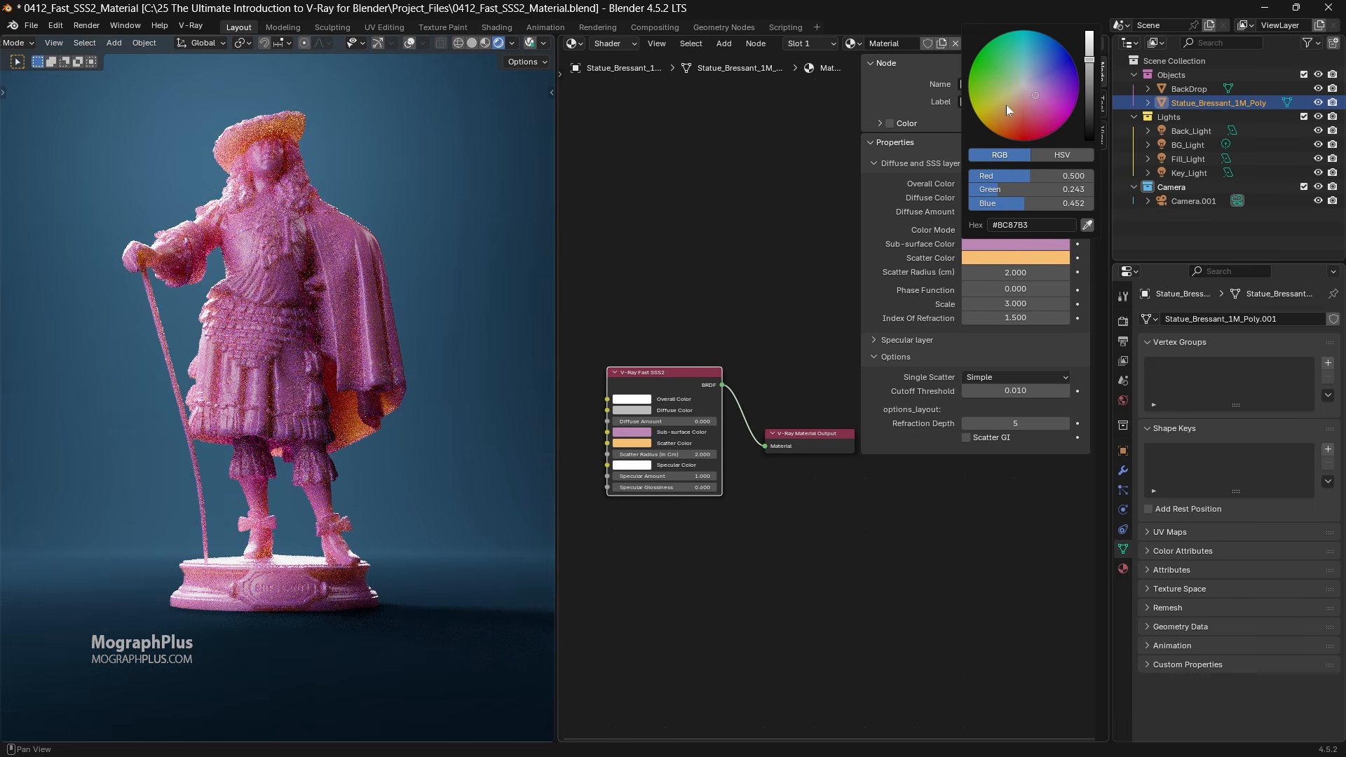
click(1005, 105)
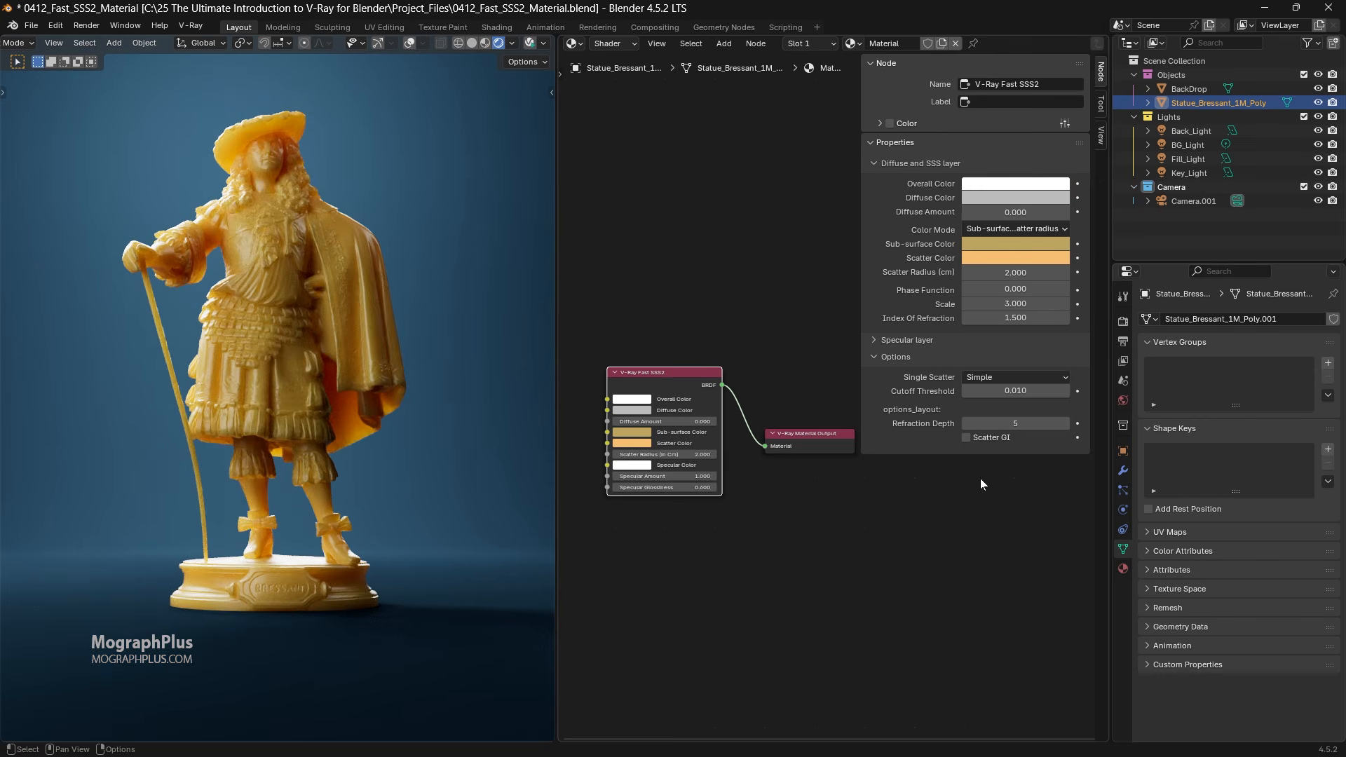
key(BackSpace)
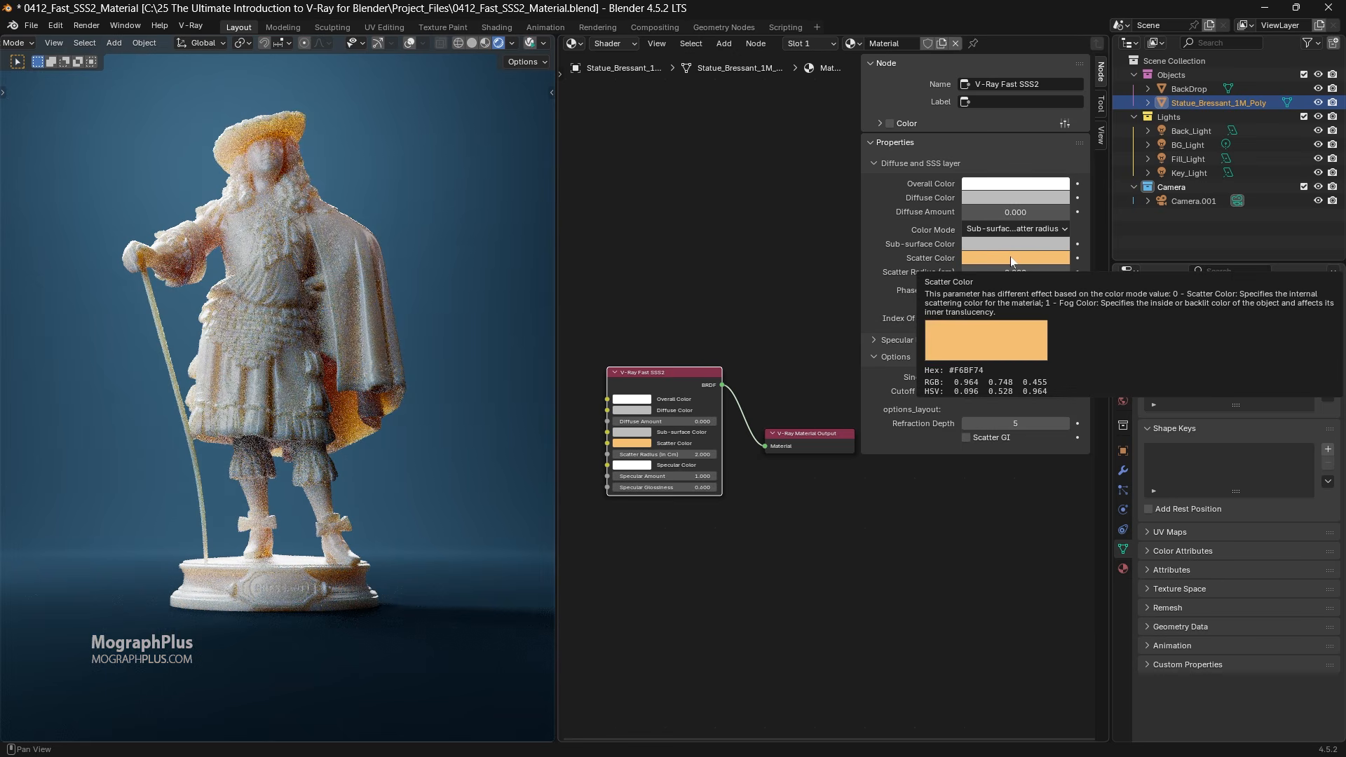
Step: Try purple, green, orange, pink and blue Scatter Colors on the statue, and reset the colour to its default light orange
click(1007, 258)
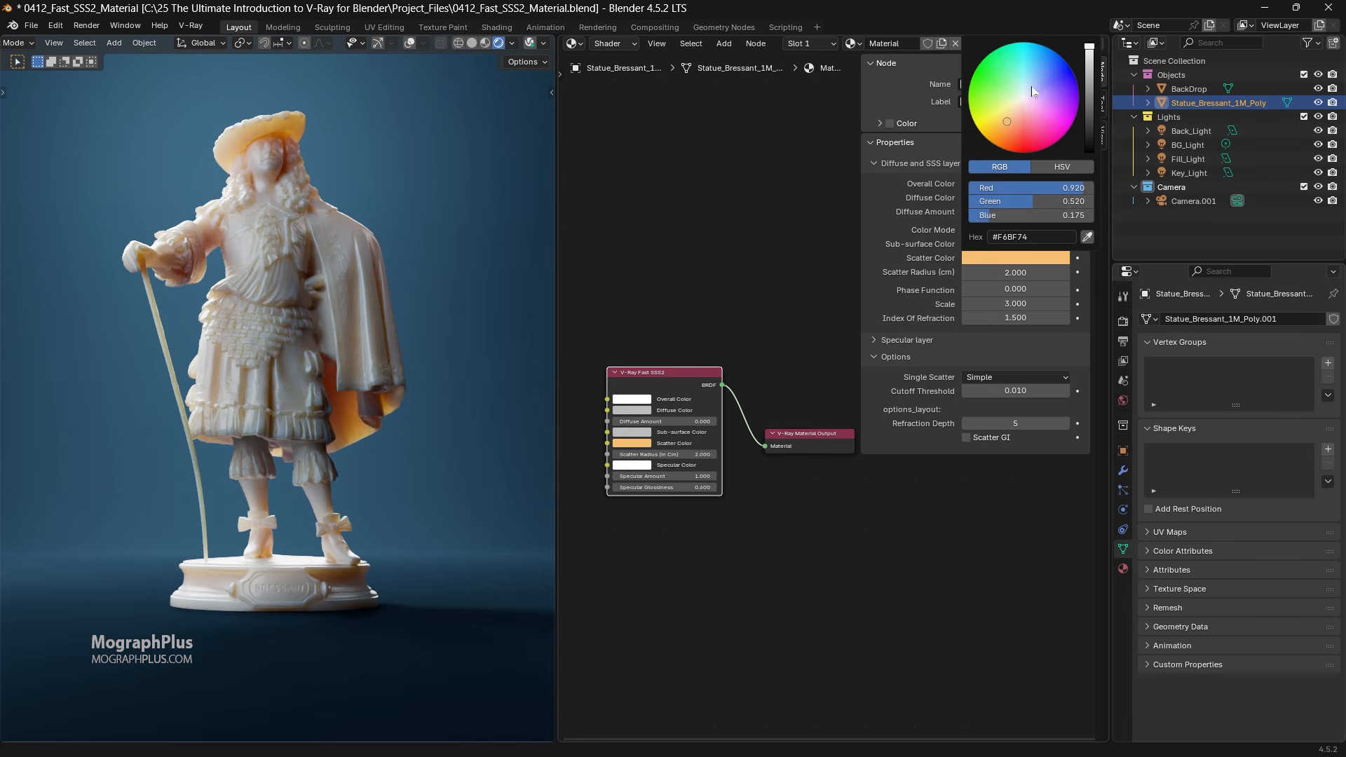
click(1050, 98)
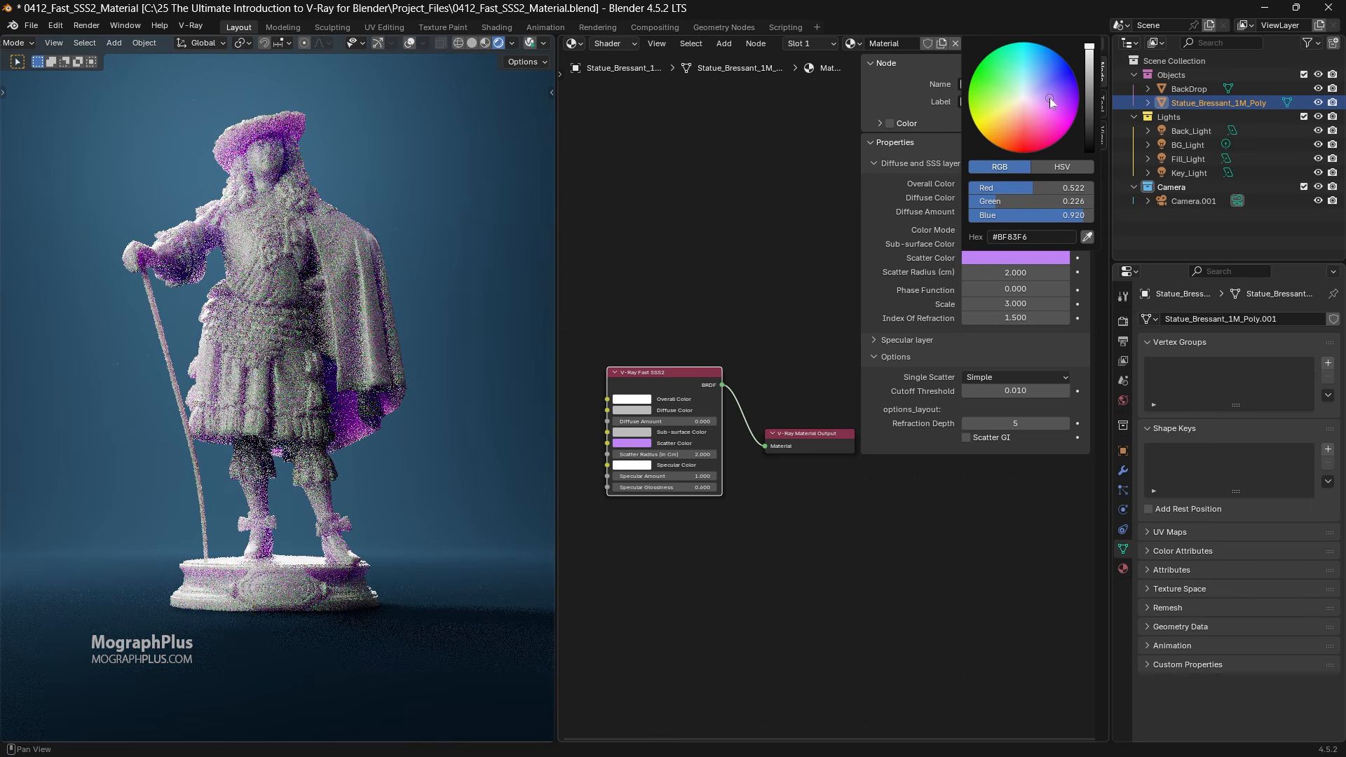
click(1004, 85)
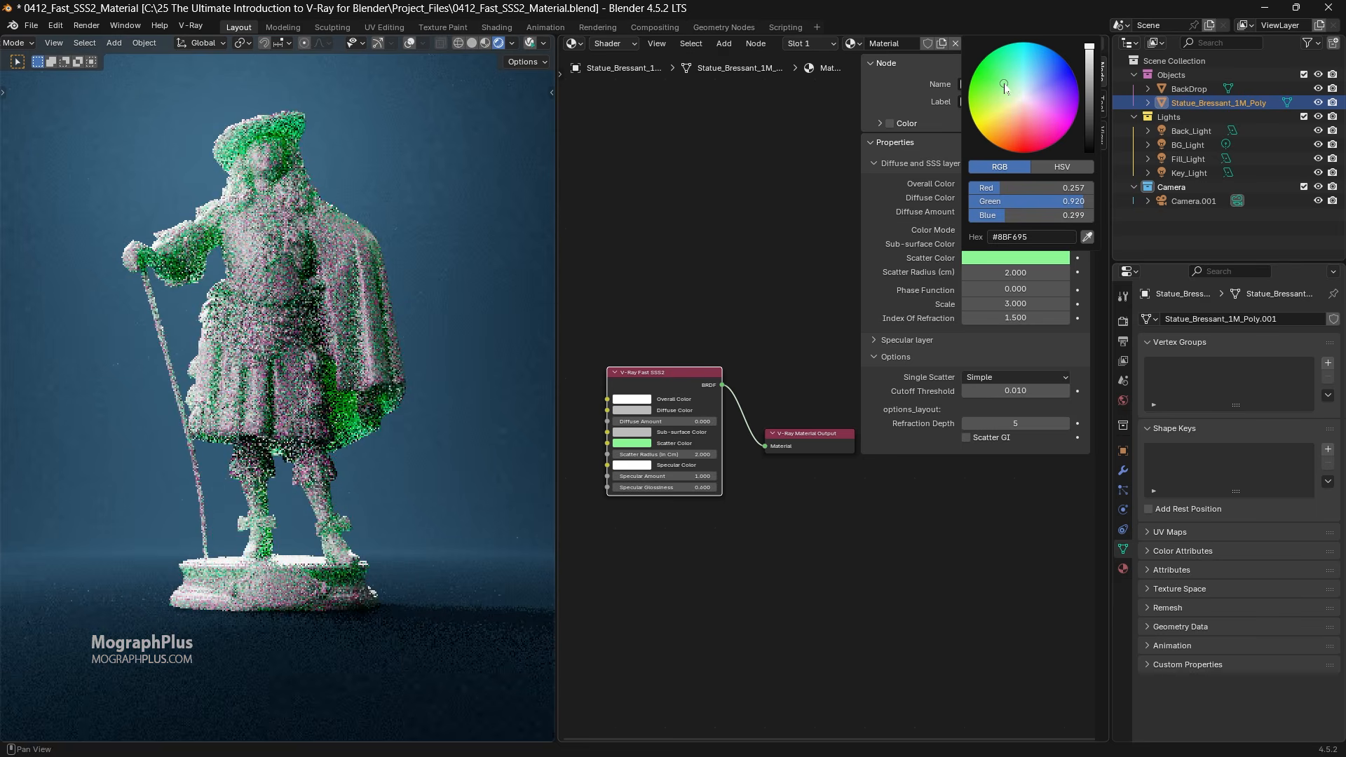
click(1016, 133)
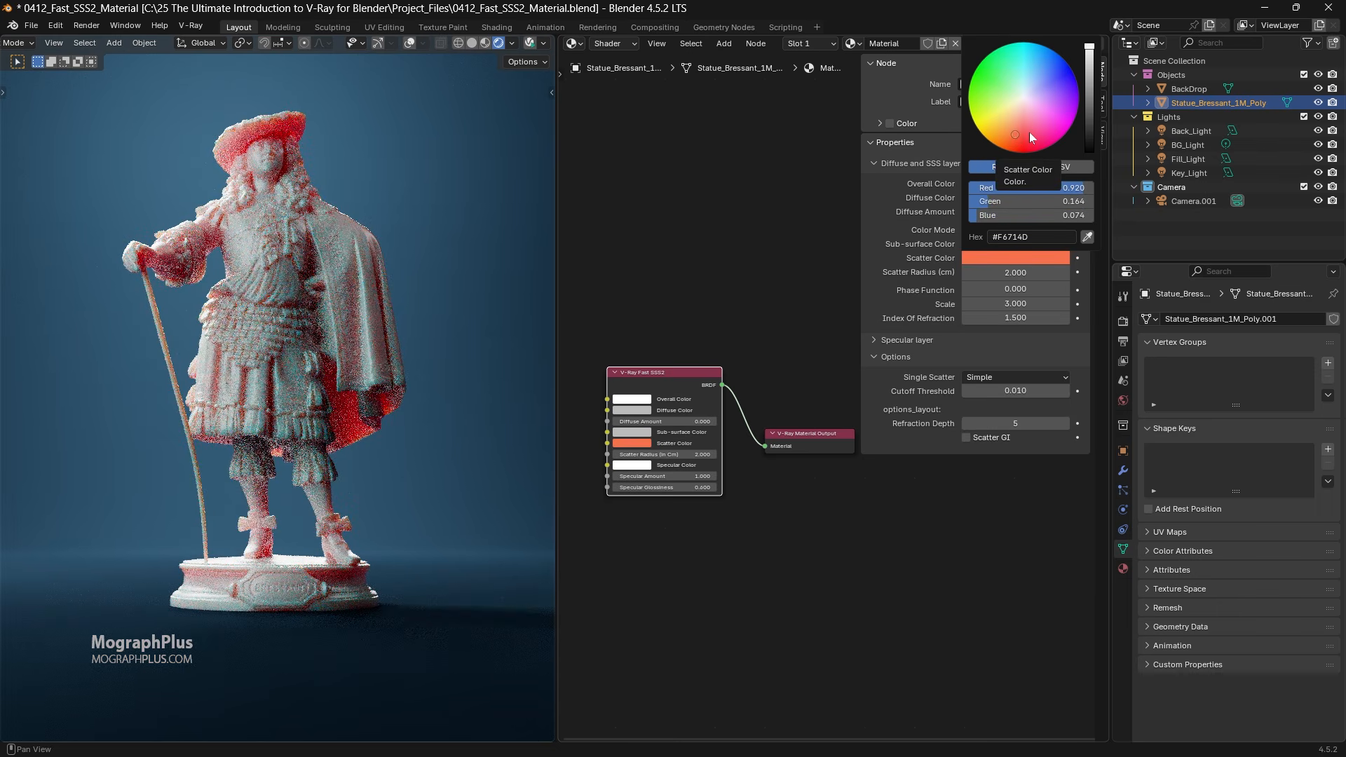
click(1047, 125)
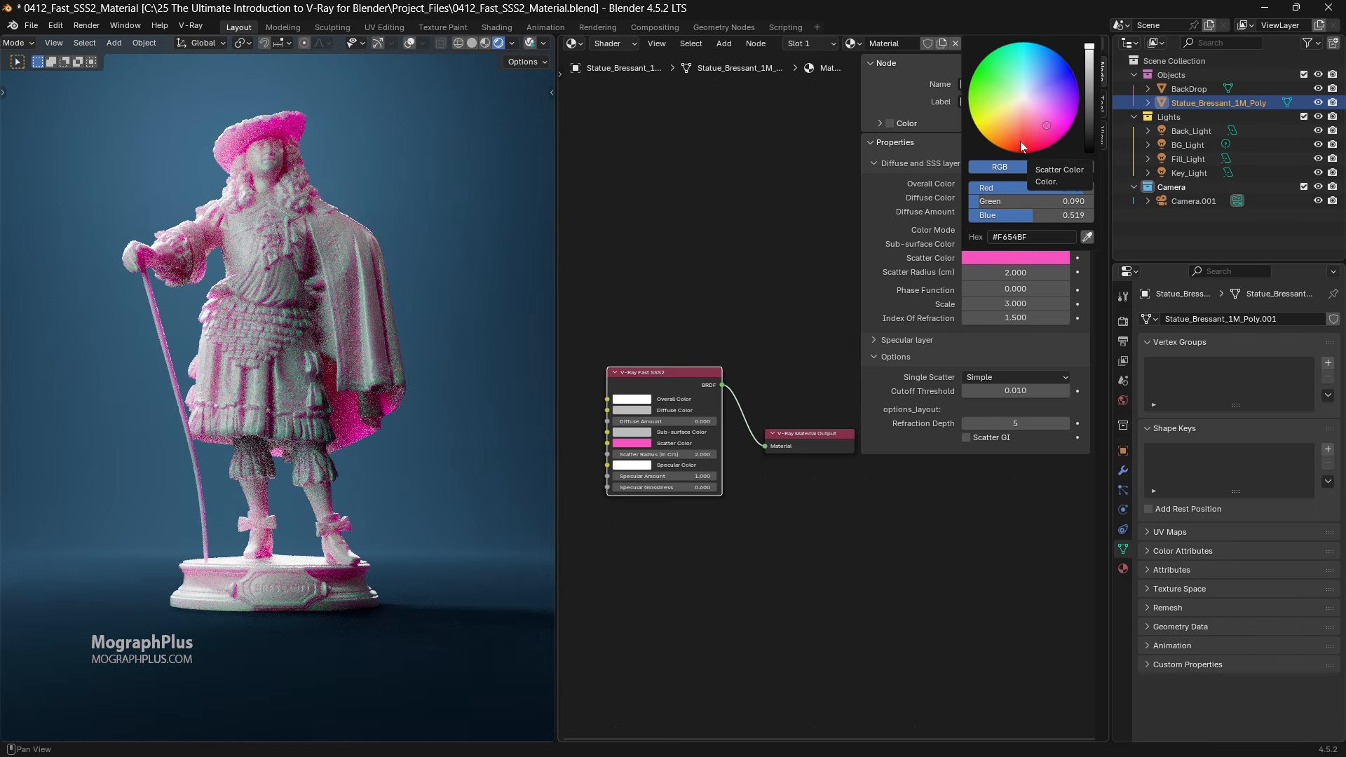
click(1020, 140)
click(1028, 109)
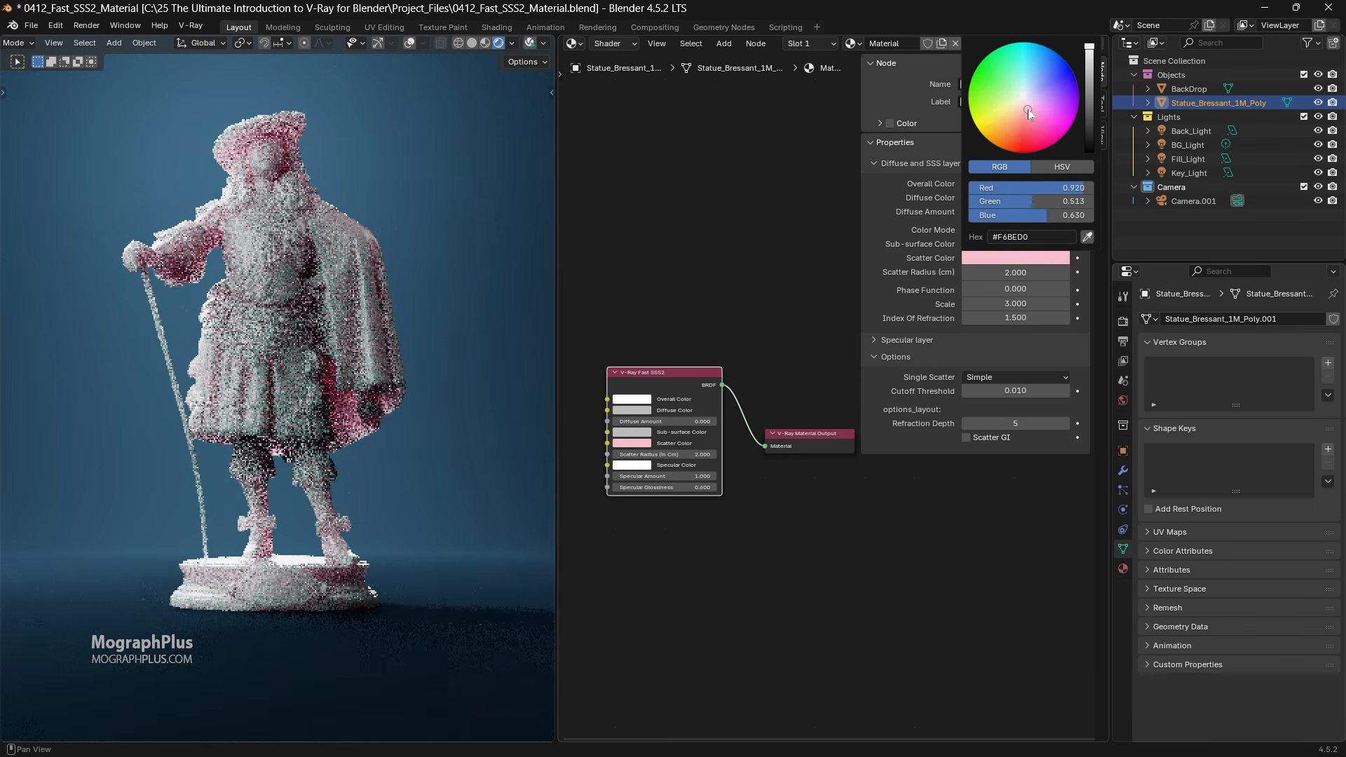
click(1006, 76)
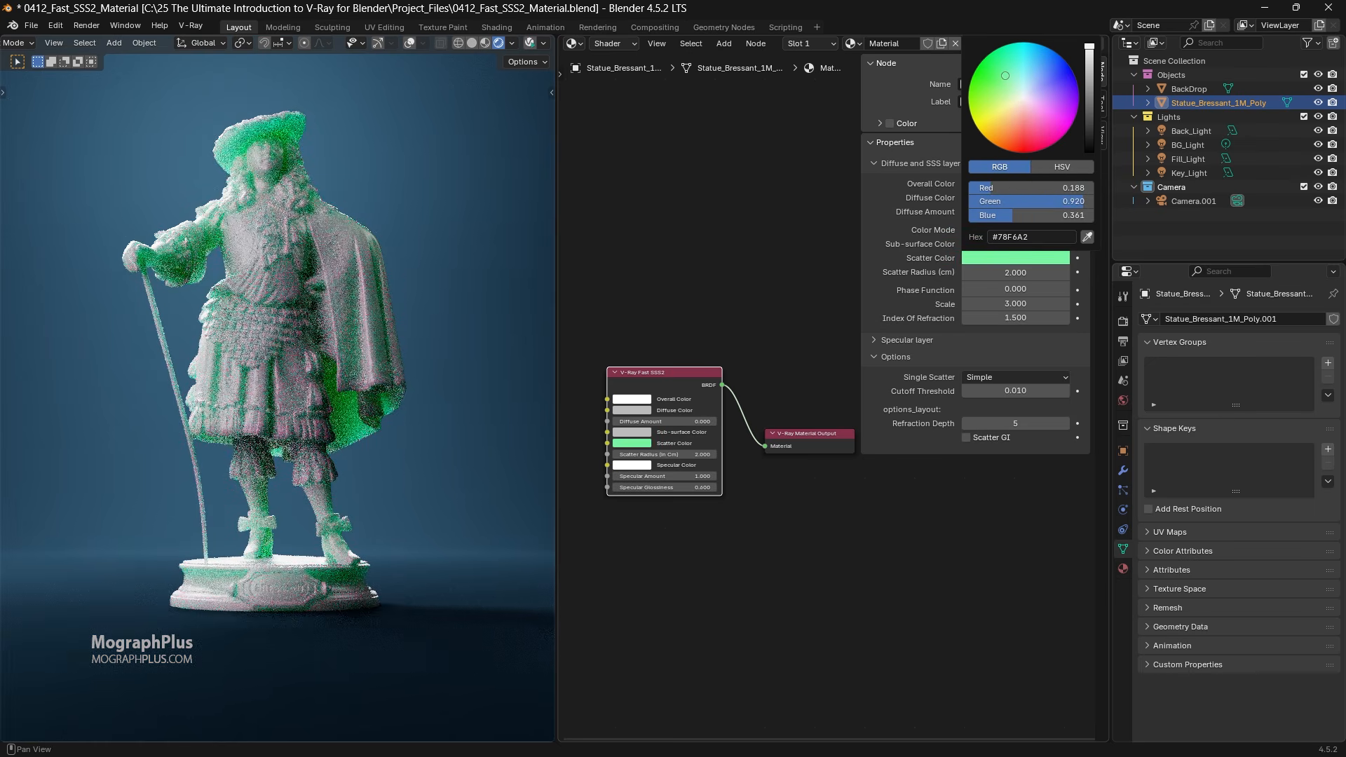
click(1037, 82)
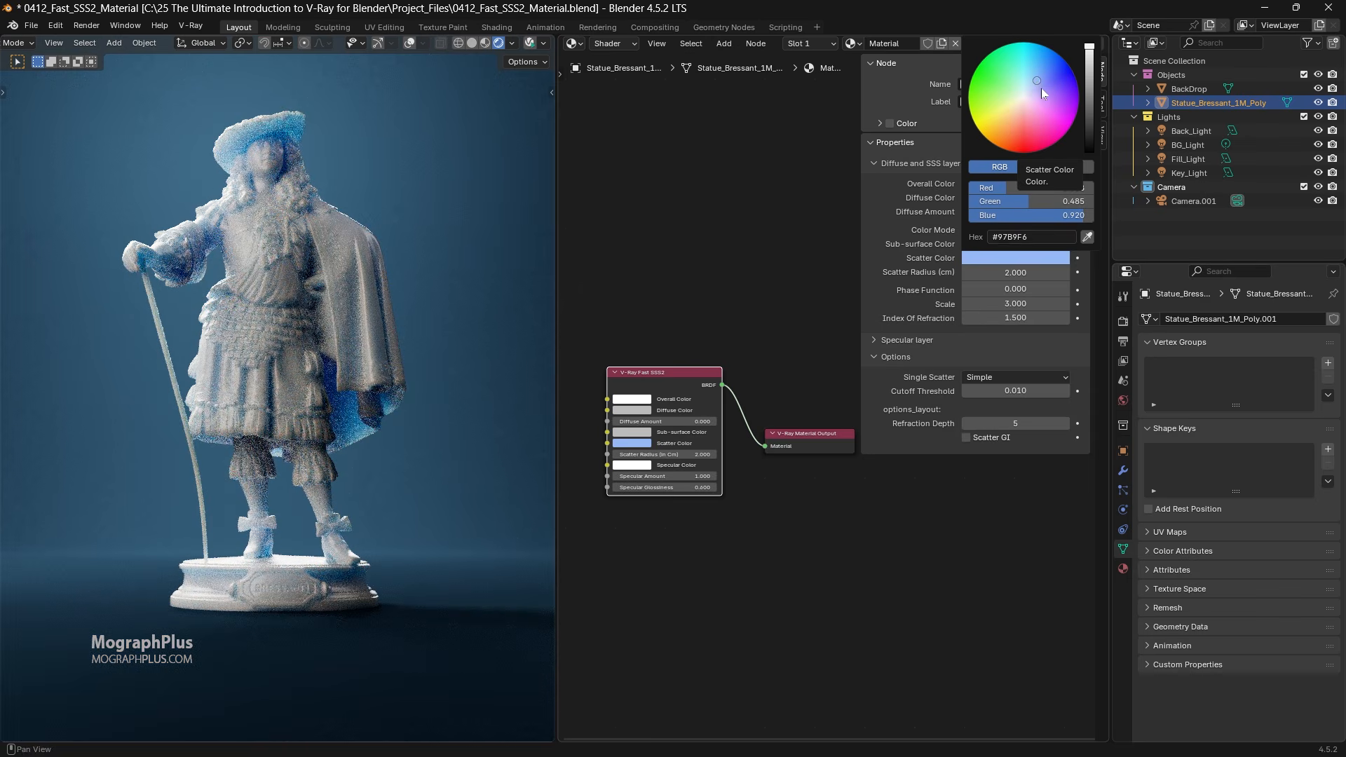
click(1046, 91)
click(1051, 117)
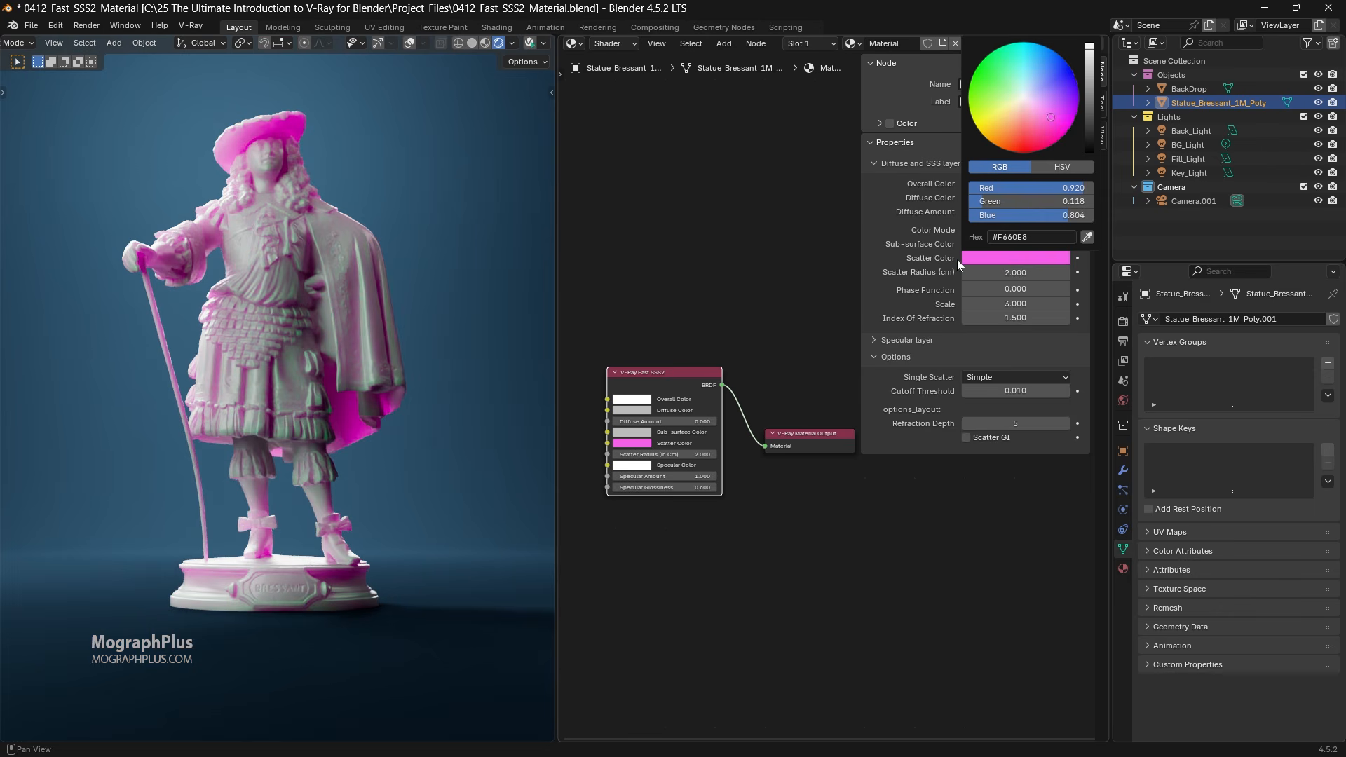
key(BackSpace)
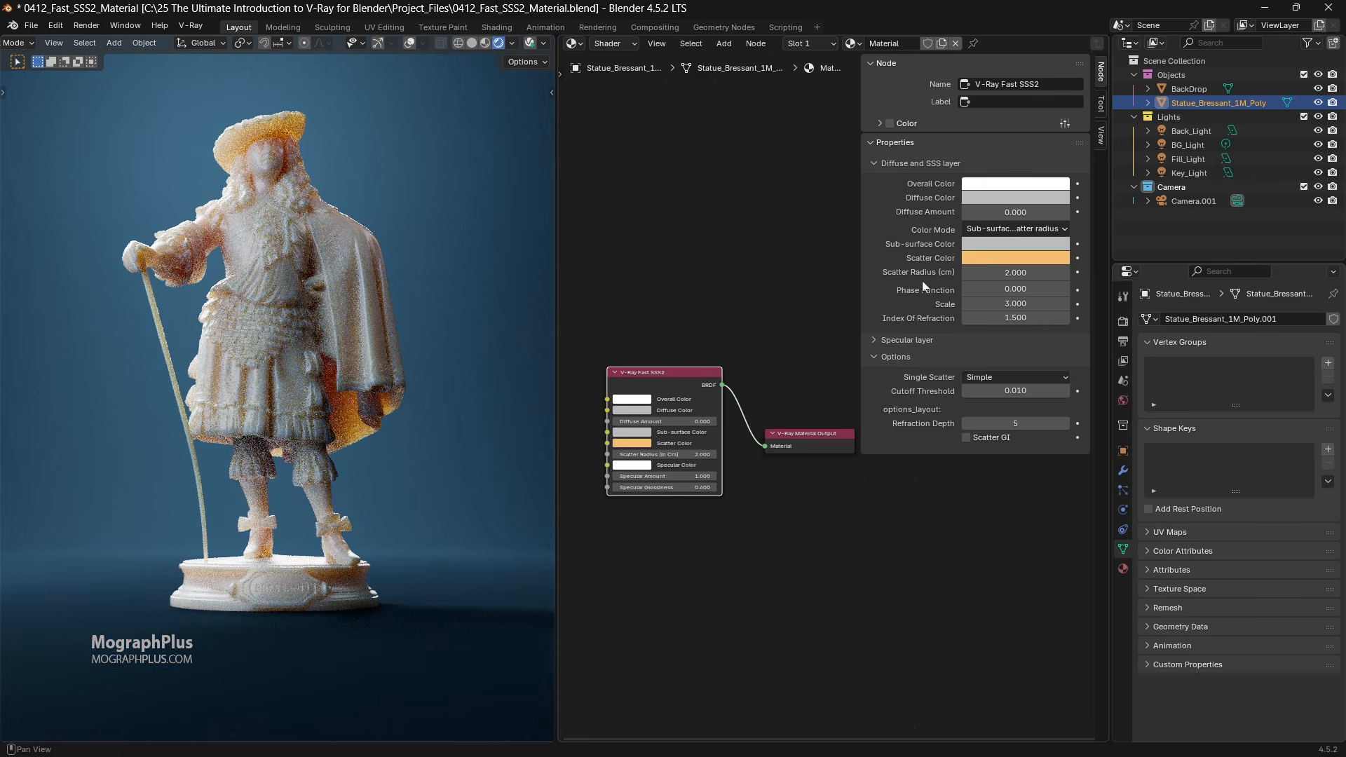
Step: Set the Sub-surface Color to a pink with green 0.16 and blue 0.26, keeping red at 0.5
click(1003, 246)
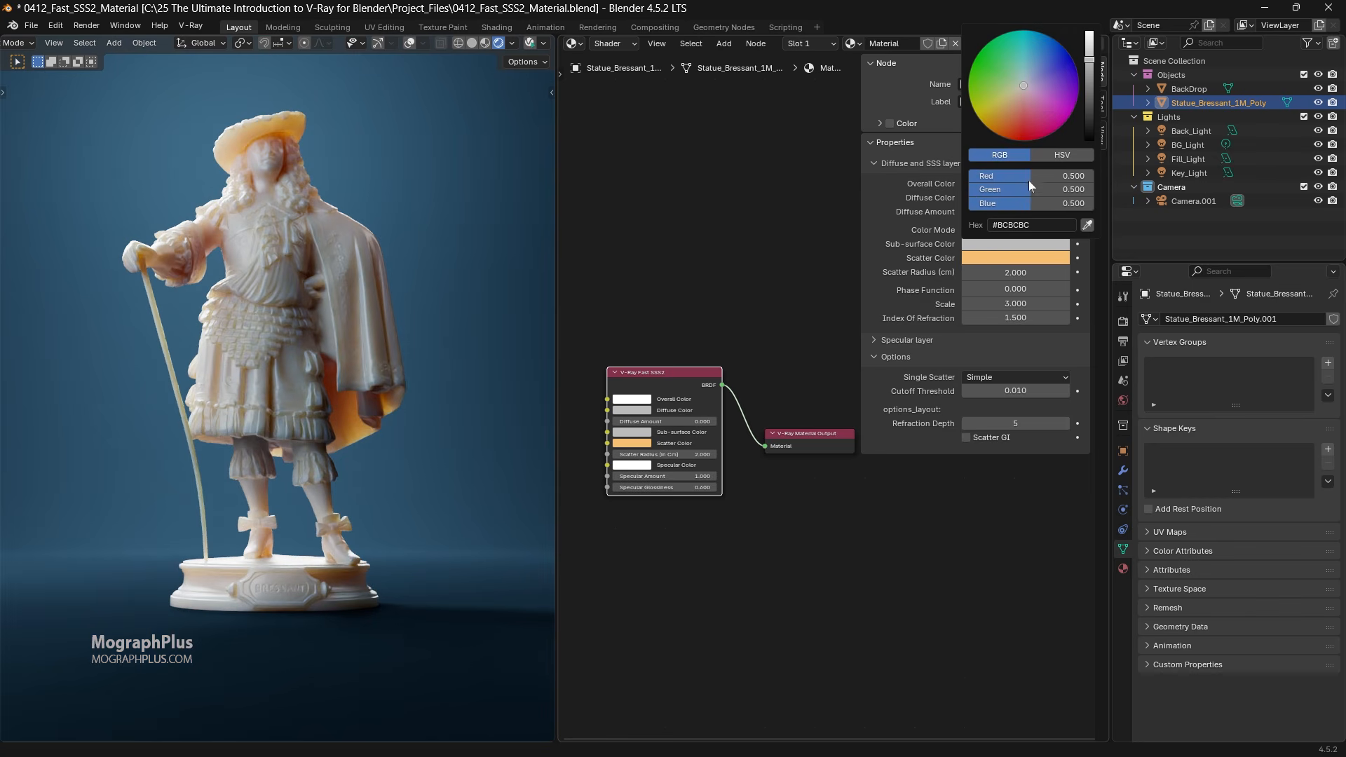
click(1039, 174)
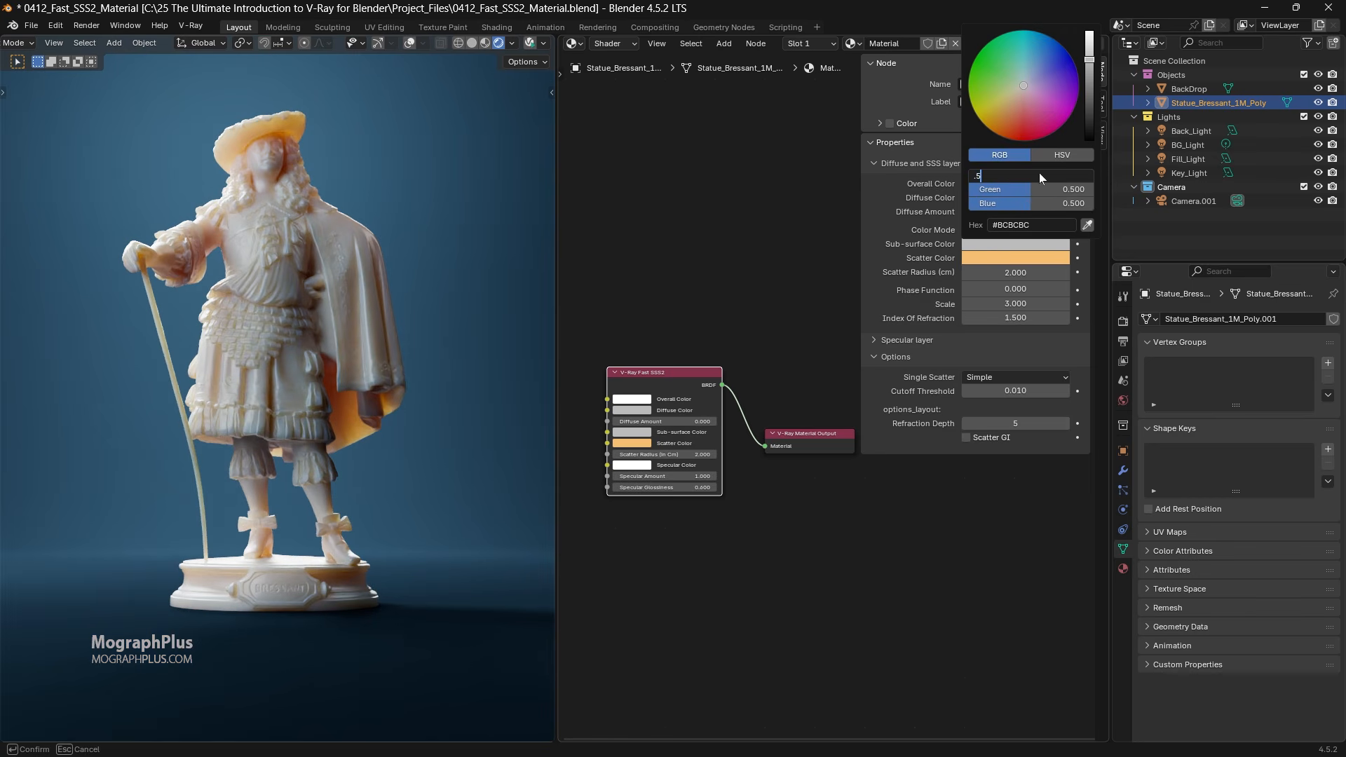
key(Tab)
text(0.16)
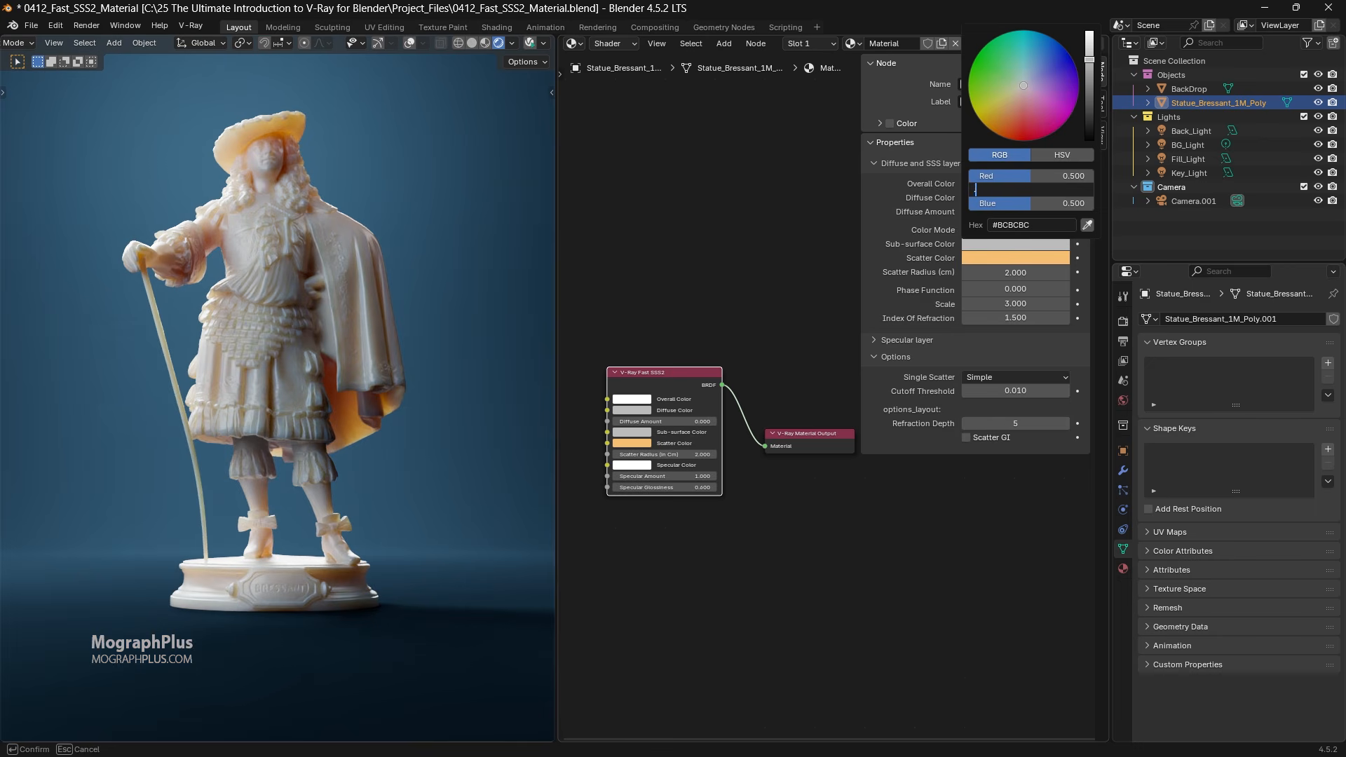
key(Return)
click(1040, 203)
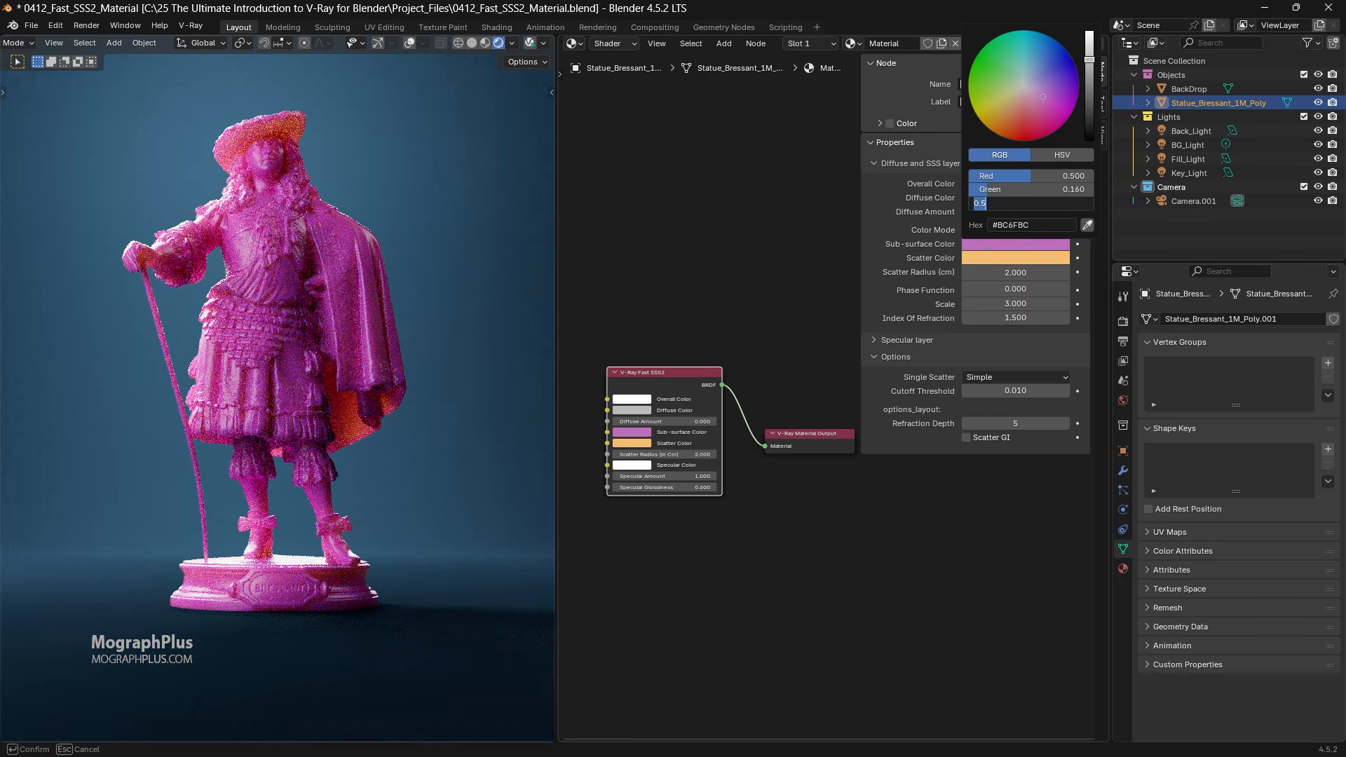
text(0.26)
key(Return)
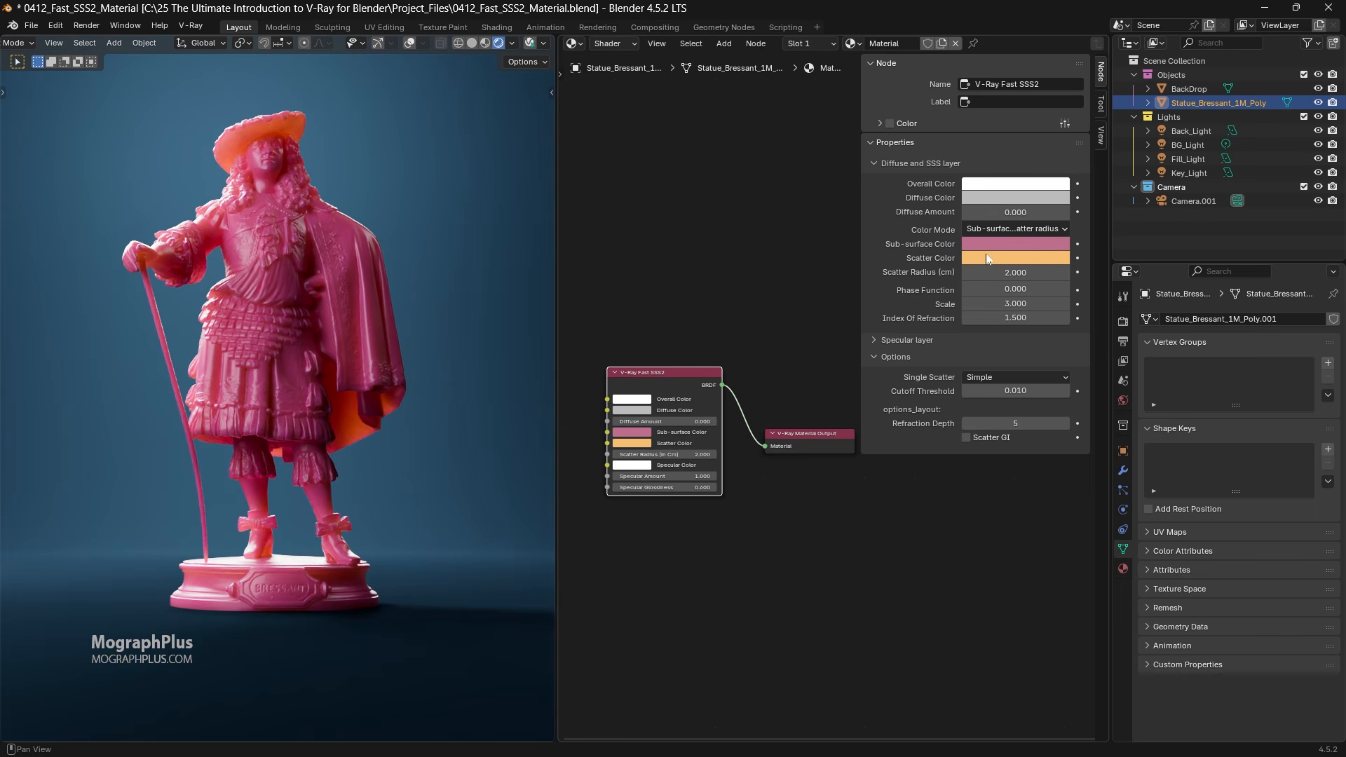
Step: Try a light green Scatter Color against the pink Sub-surface Color, and reset the Scatter Color to its default
click(991, 185)
drag(1090, 247, 1090, 202)
click(986, 258)
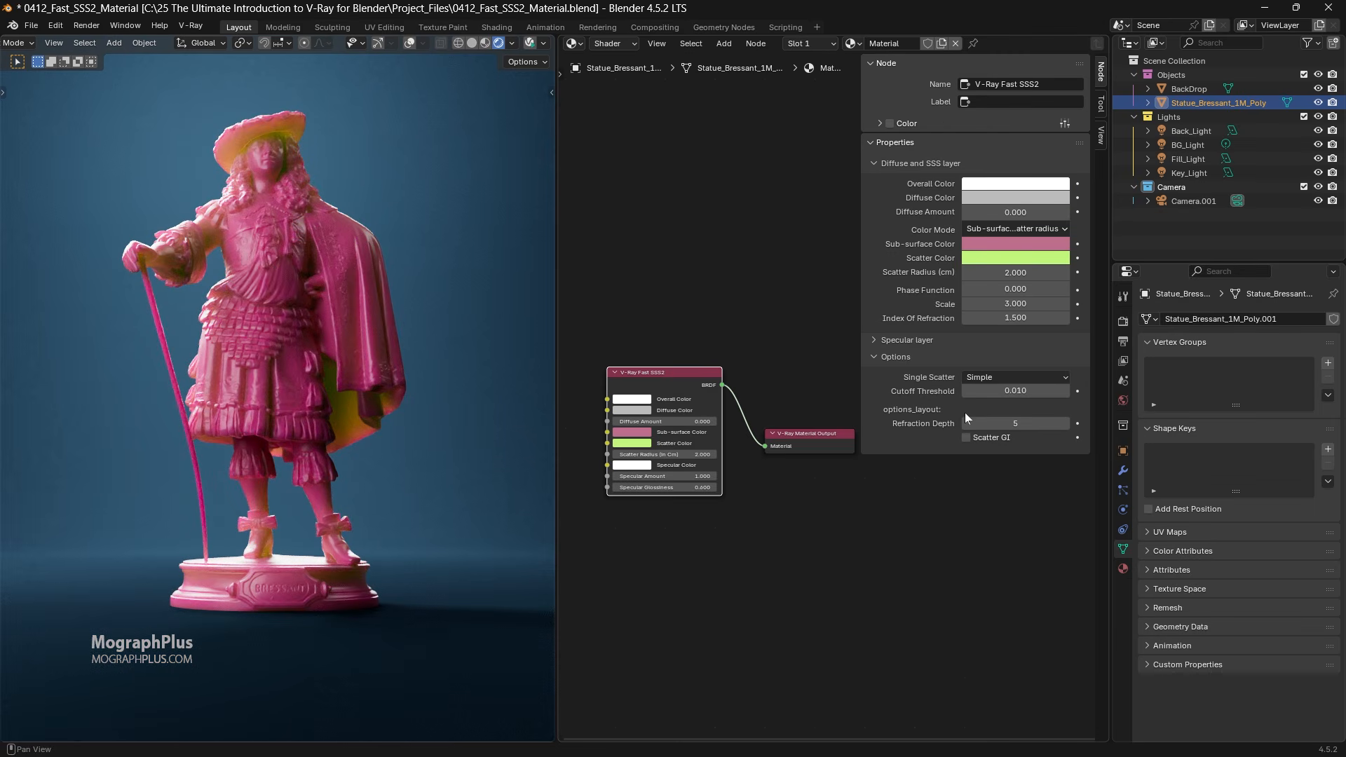
key(BackSpace)
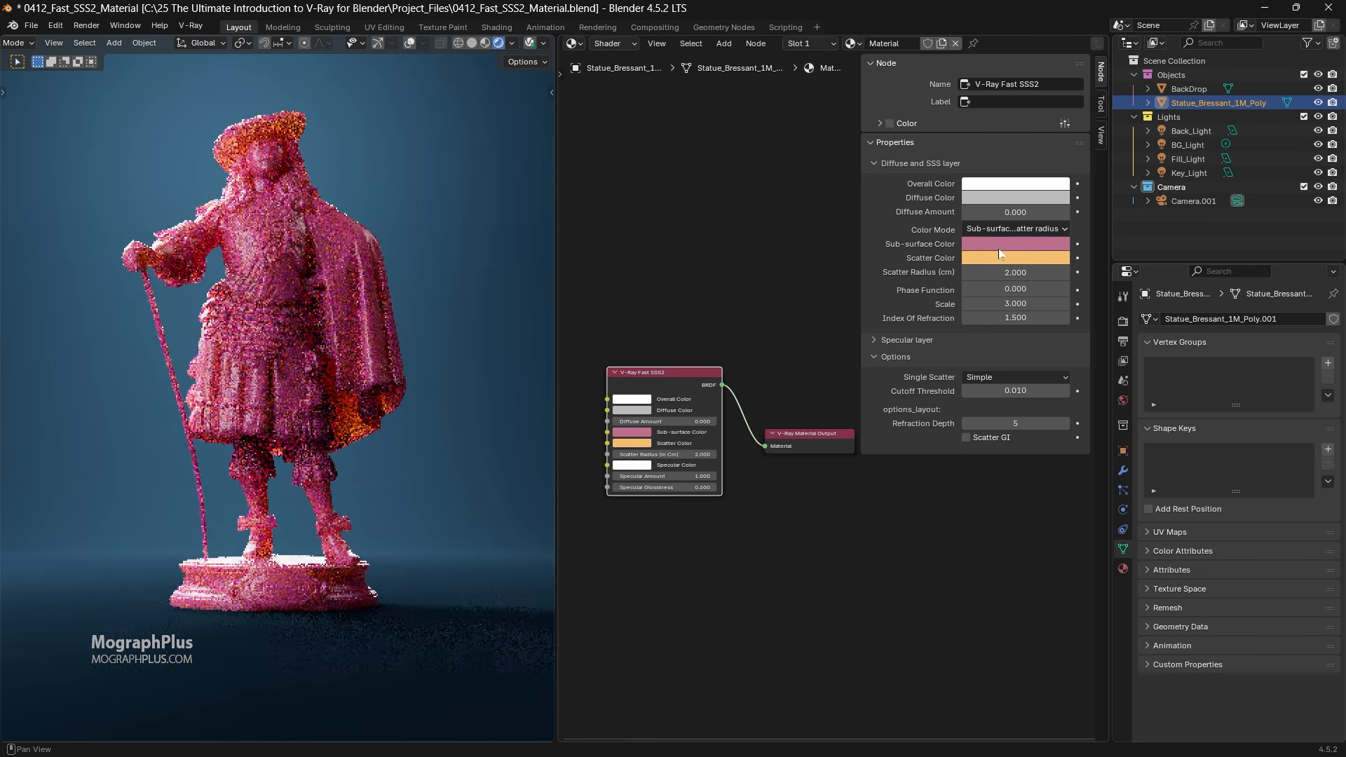
Step: Copy the pink Sub-surface Color onto the Scatter Color so both use the same colour
drag(989, 242, 996, 258)
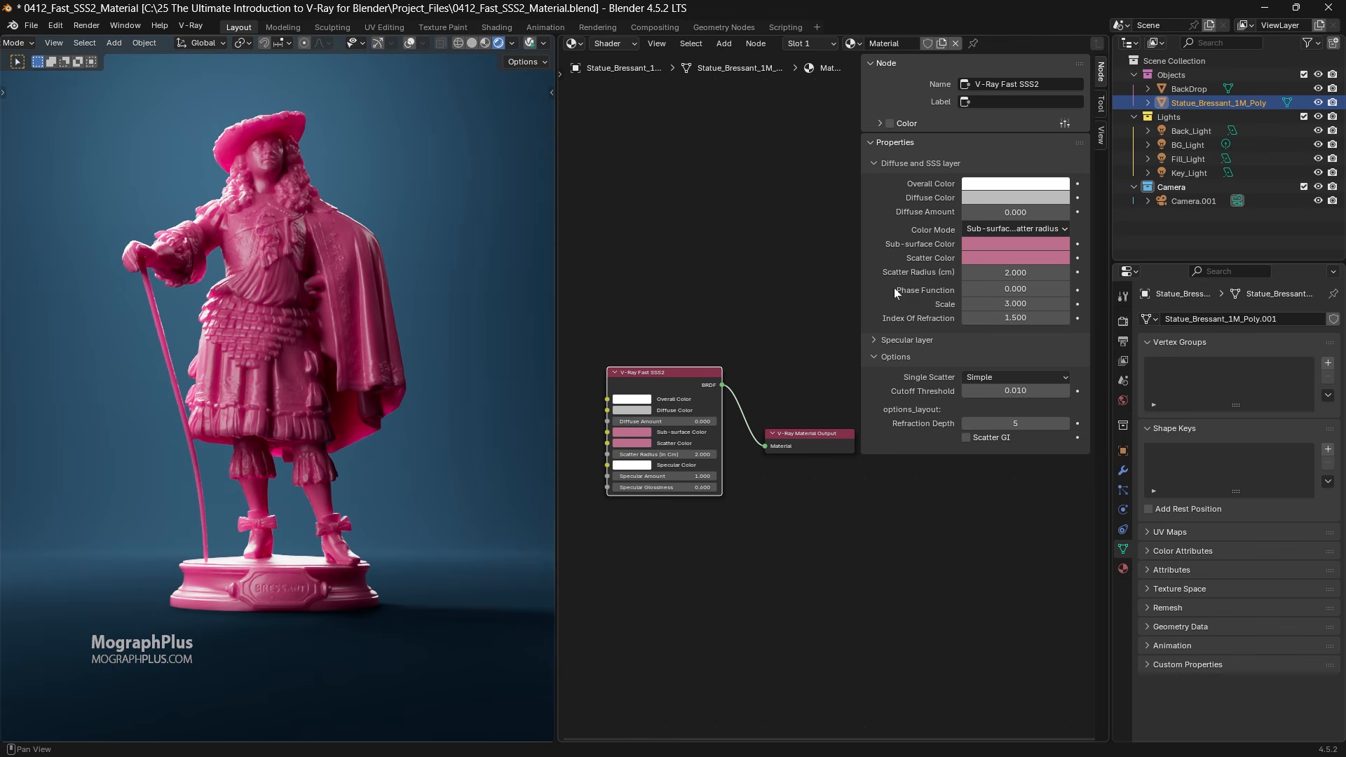
Step: Try Scatter Radius values of 1, 5 and 10 cm on the statue, and set the radius back to 2 cm
click(1008, 274)
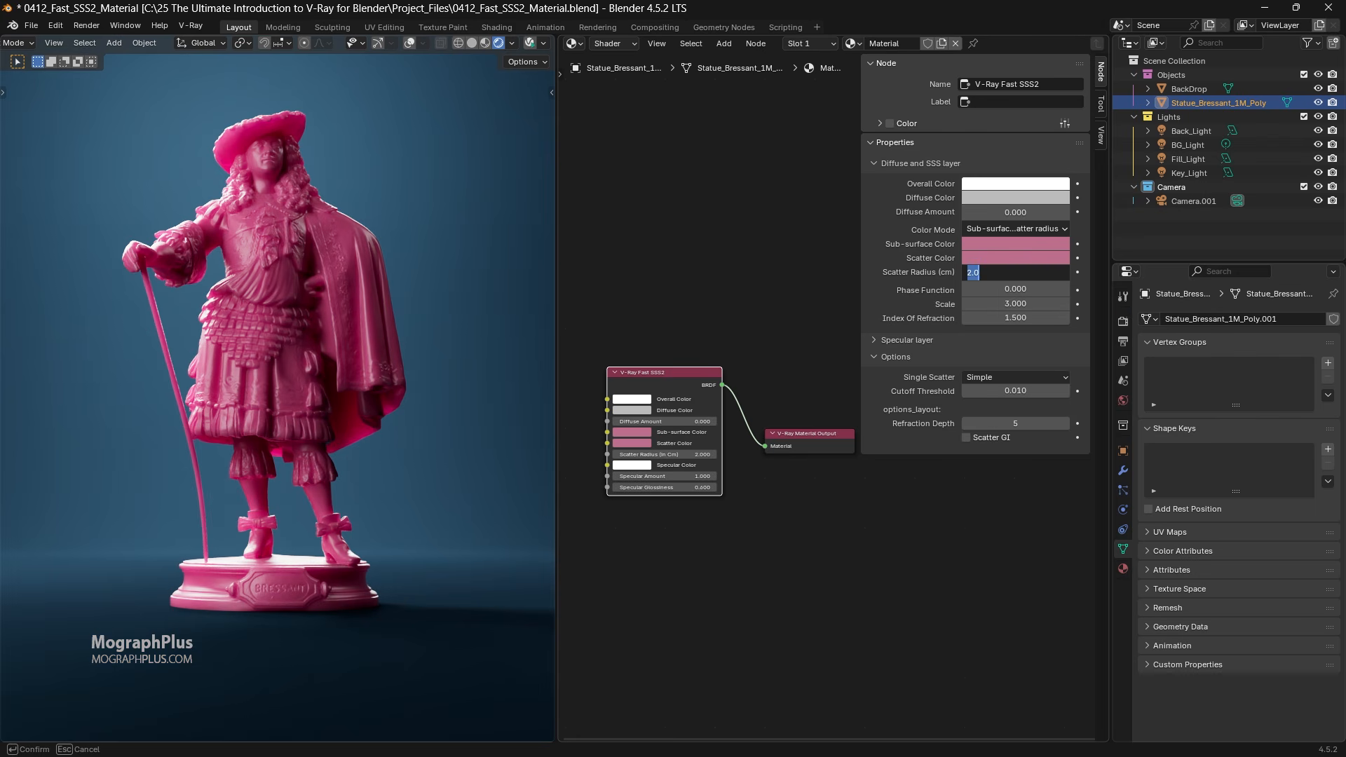
text(1)
key(Return)
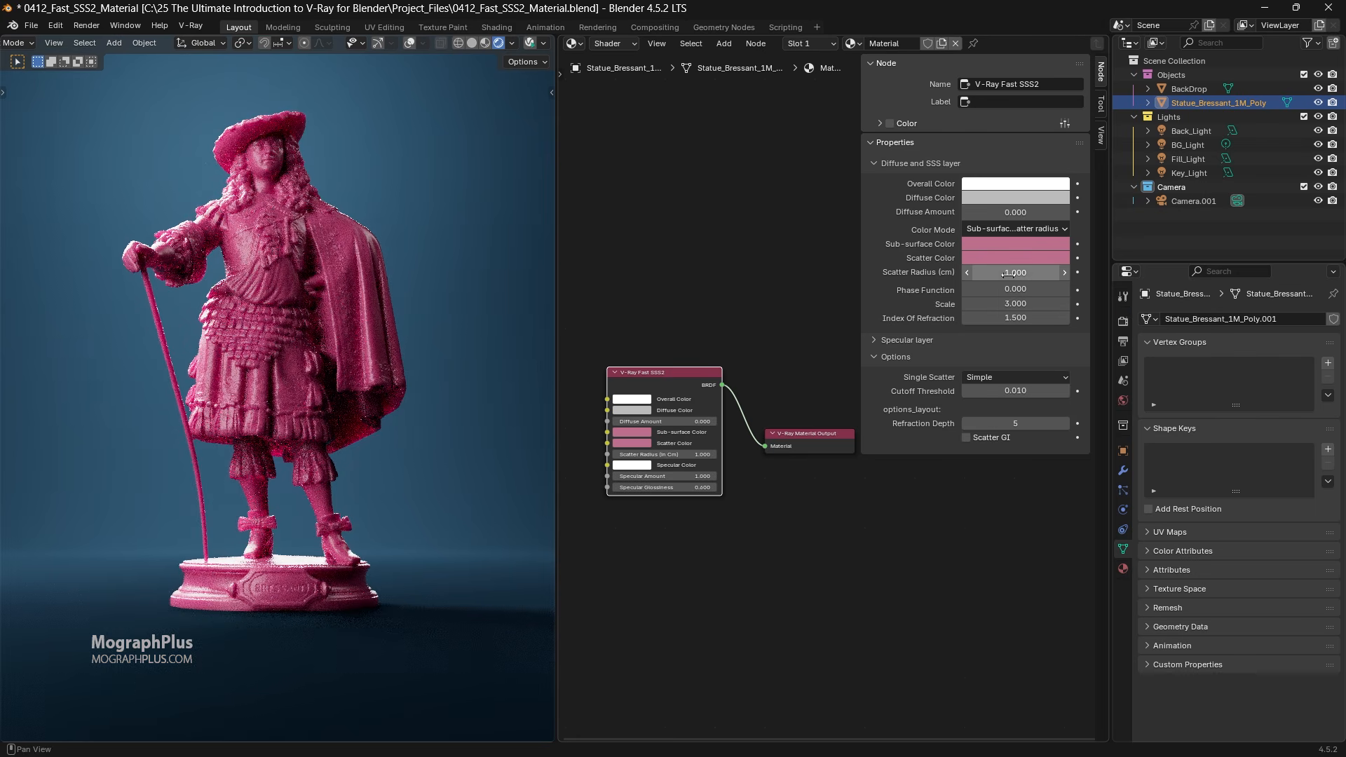
click(1007, 274)
text(5)
key(Return)
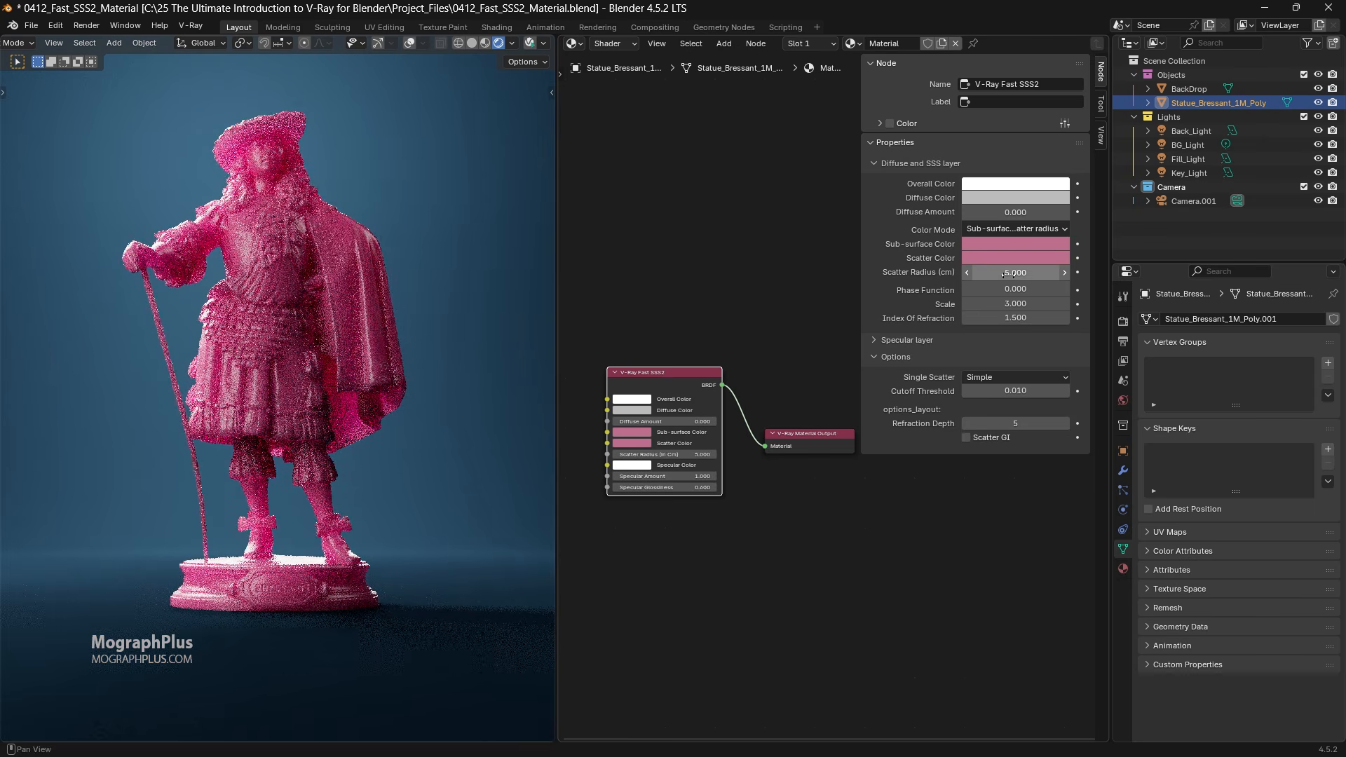
click(1008, 273)
text(10)
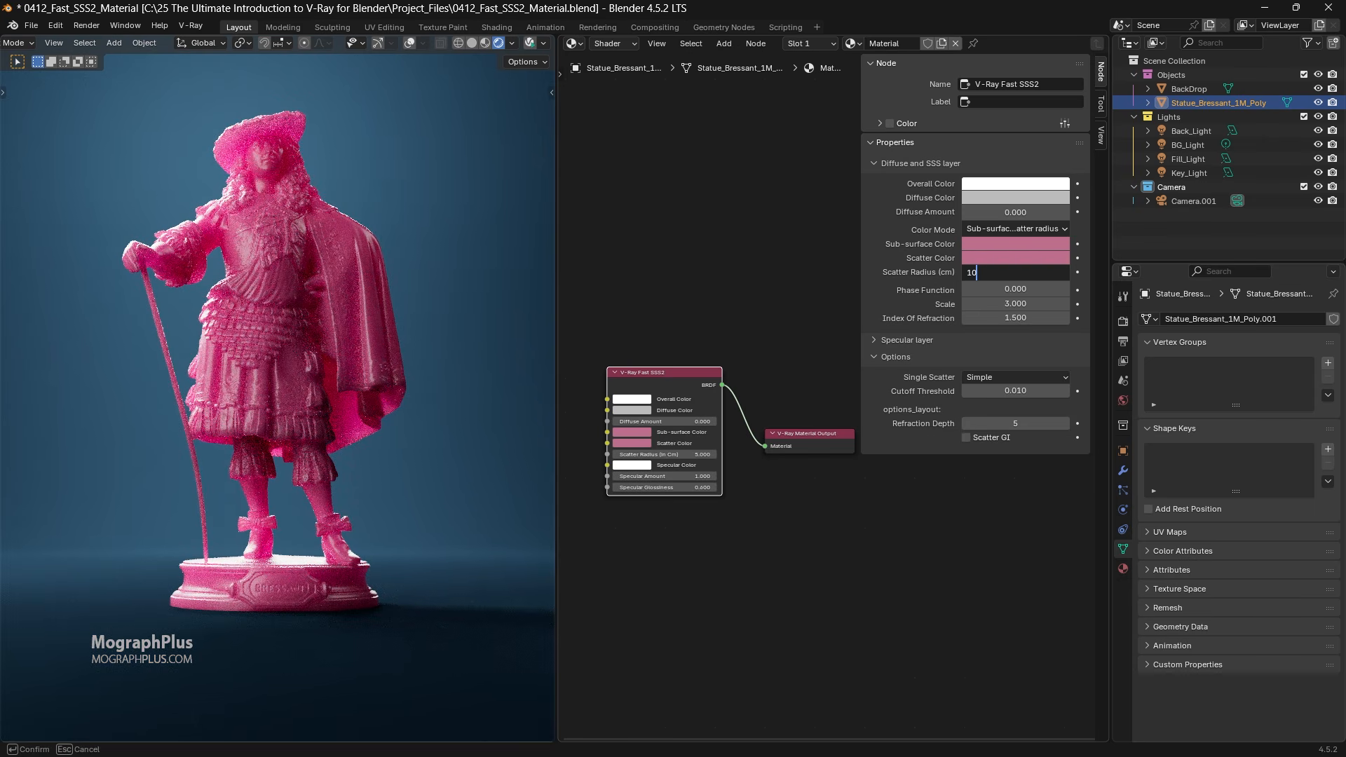
key(Return)
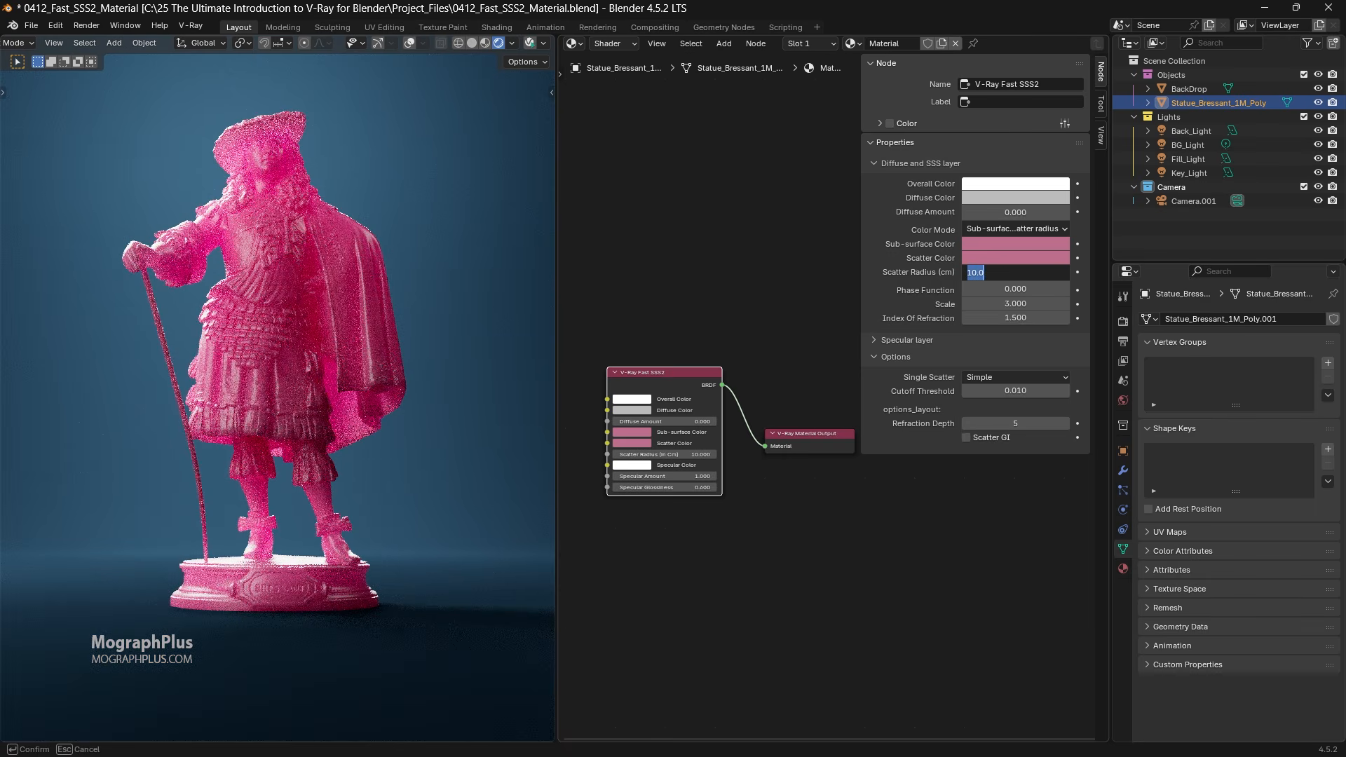
click(1008, 274)
text(2)
key(Return)
Step: Compare the statue with a Scatter Radius of 1 cm, and return the radius to 2 cm
click(1007, 273)
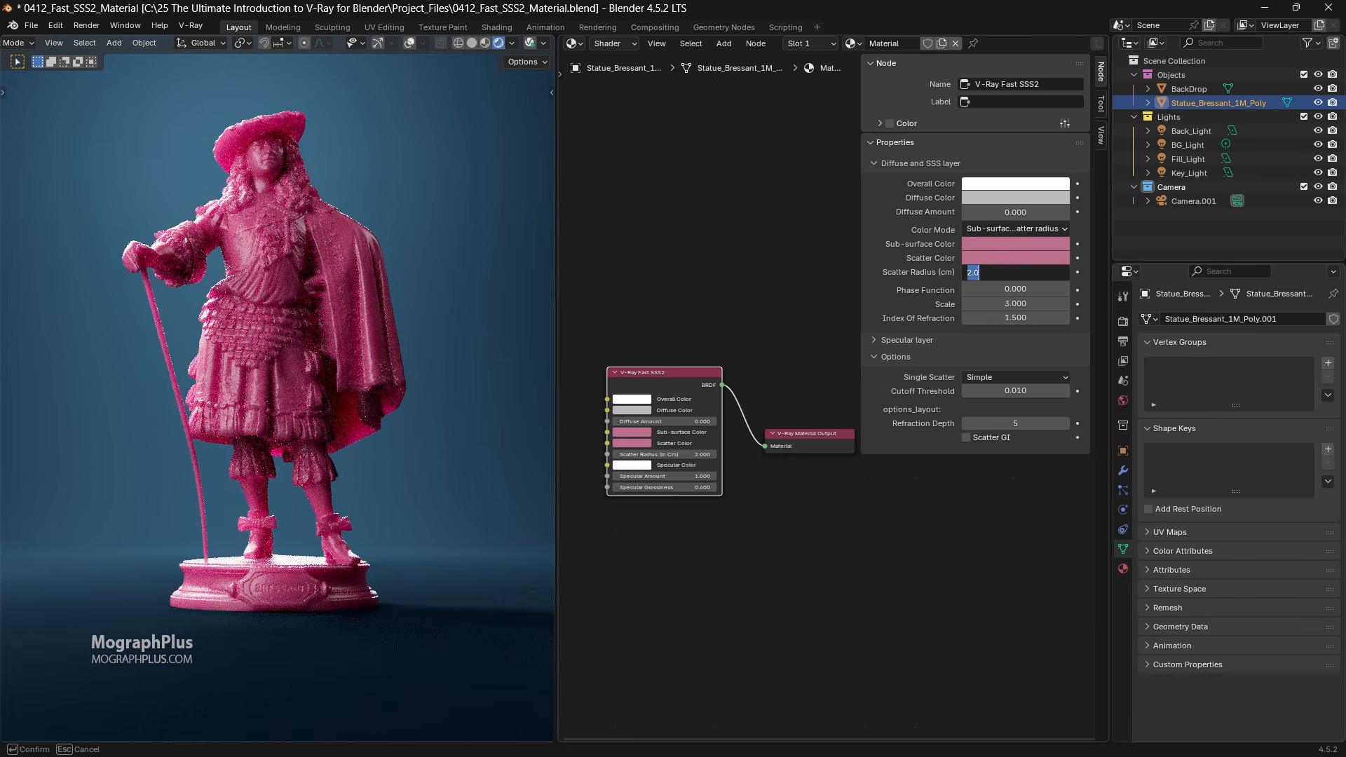
text(1)
key(Return)
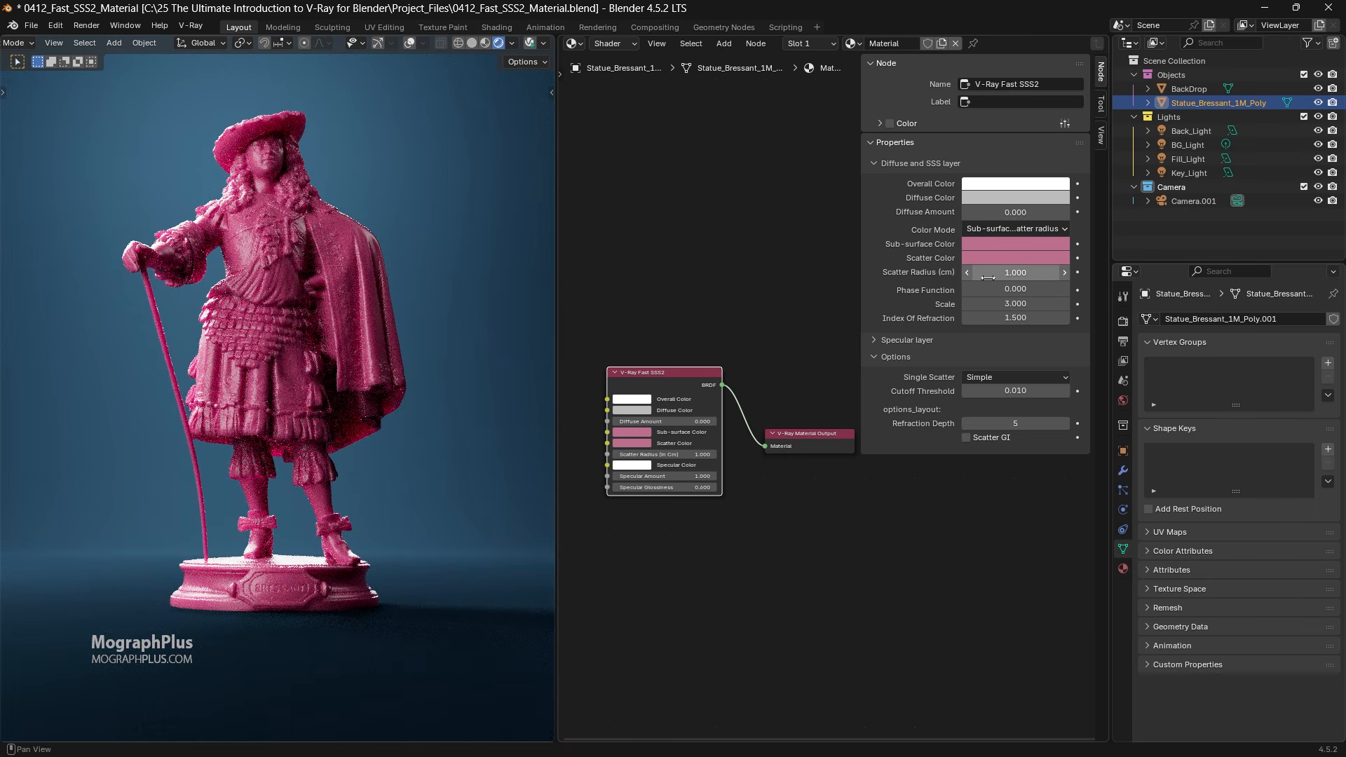
click(991, 274)
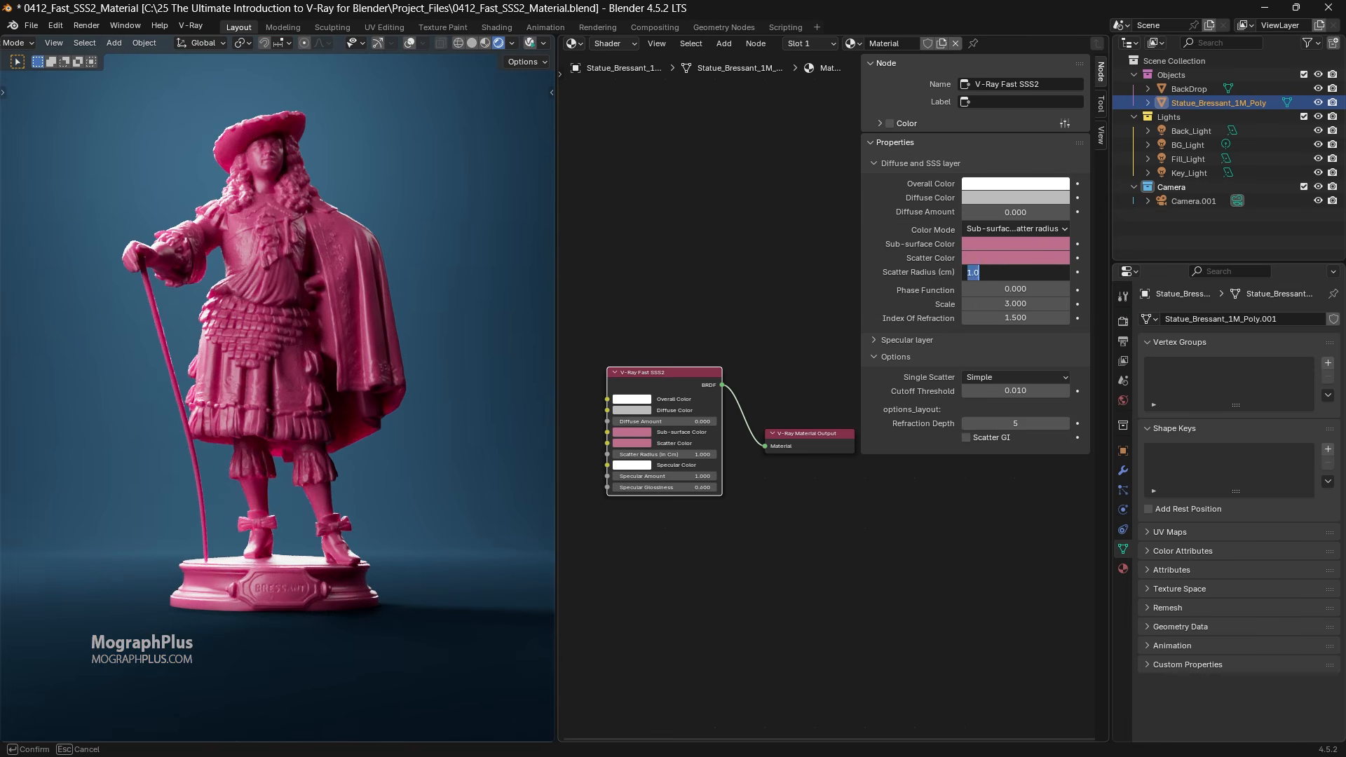
text(2)
key(Return)
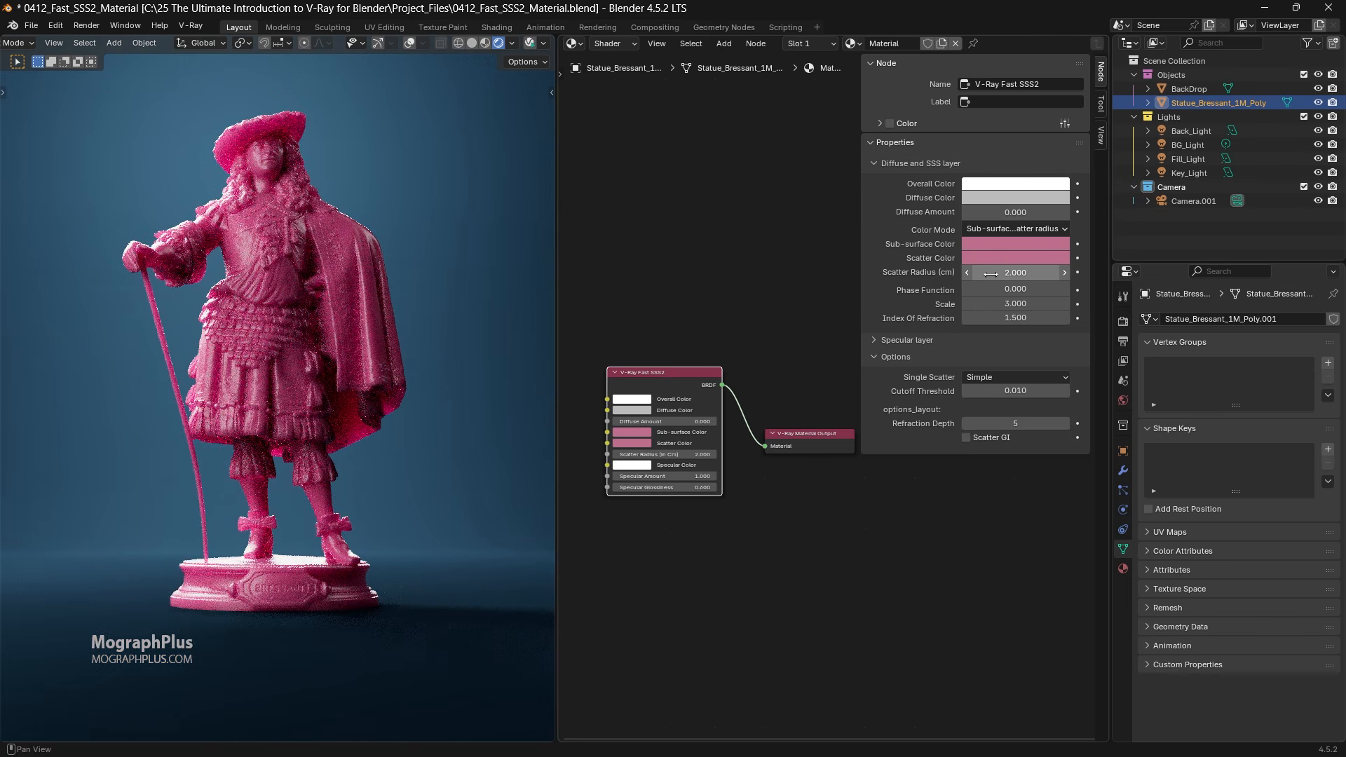
Step: Try larger Scatter Radius values of 4, 10 and 20 cm, and restore the radius to 2 cm
click(991, 273)
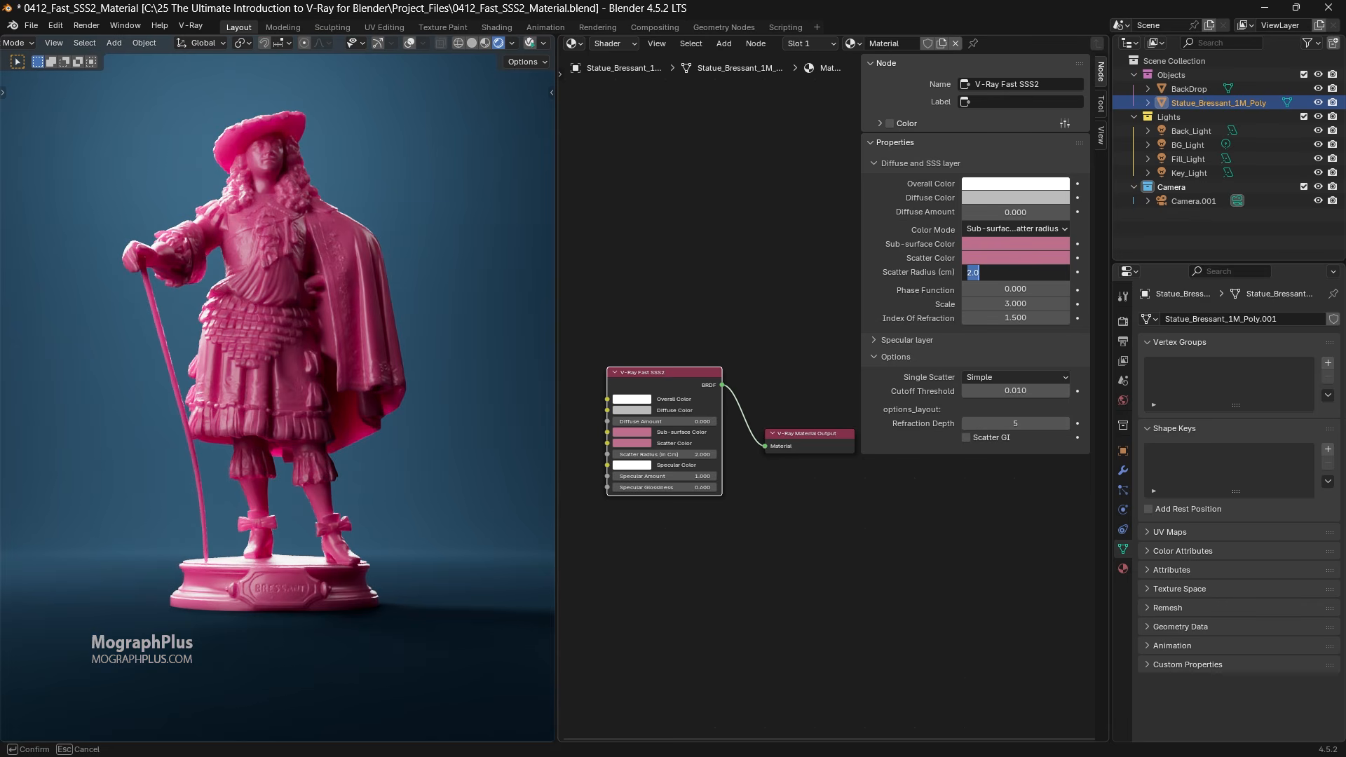
text(4)
key(Return)
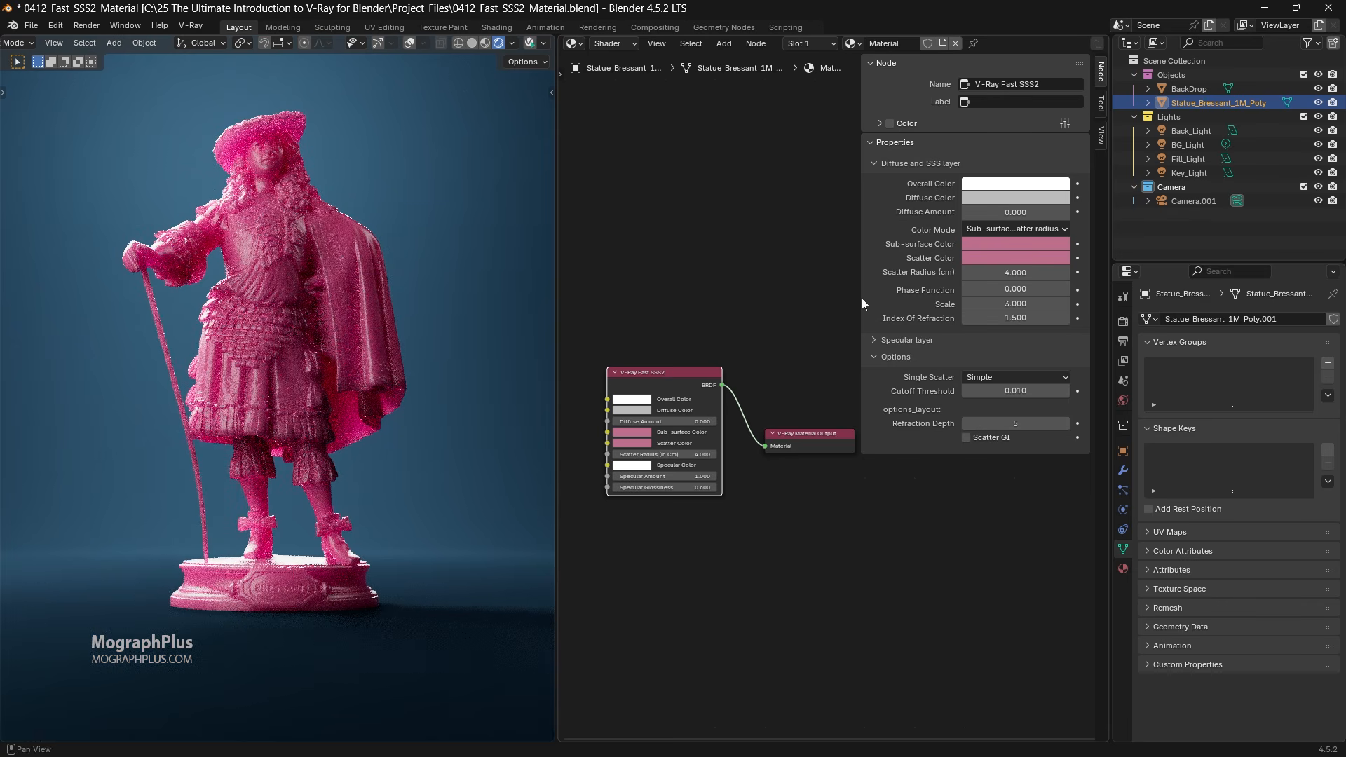
click(991, 273)
text(10)
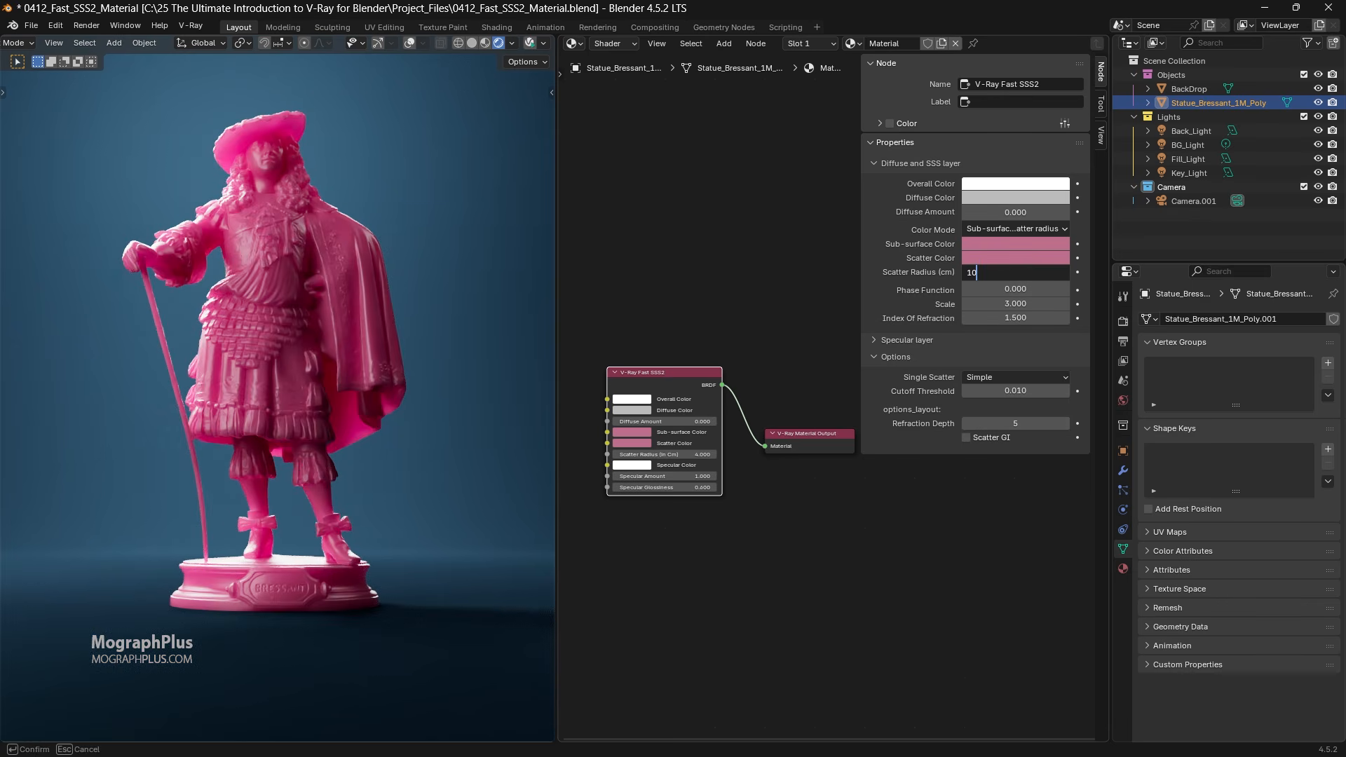
key(Return)
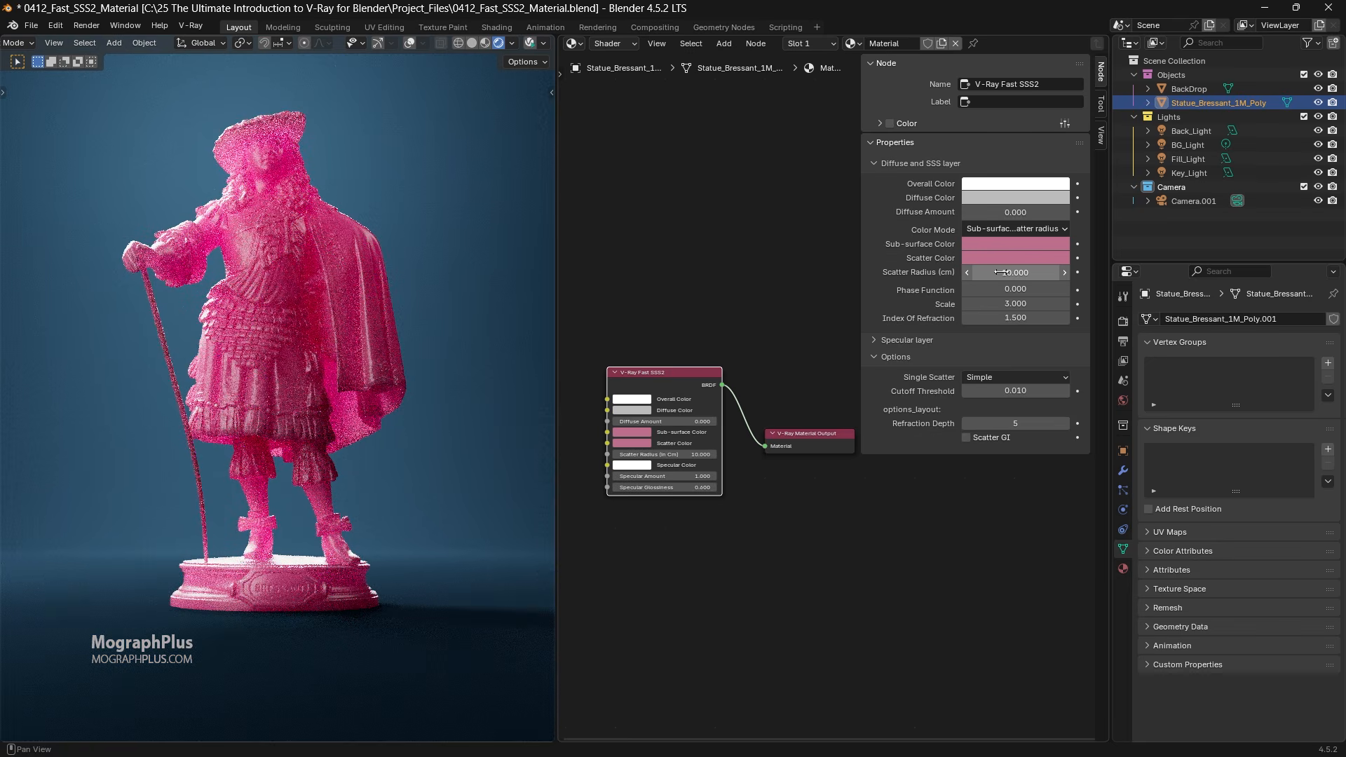
click(1000, 272)
text(20)
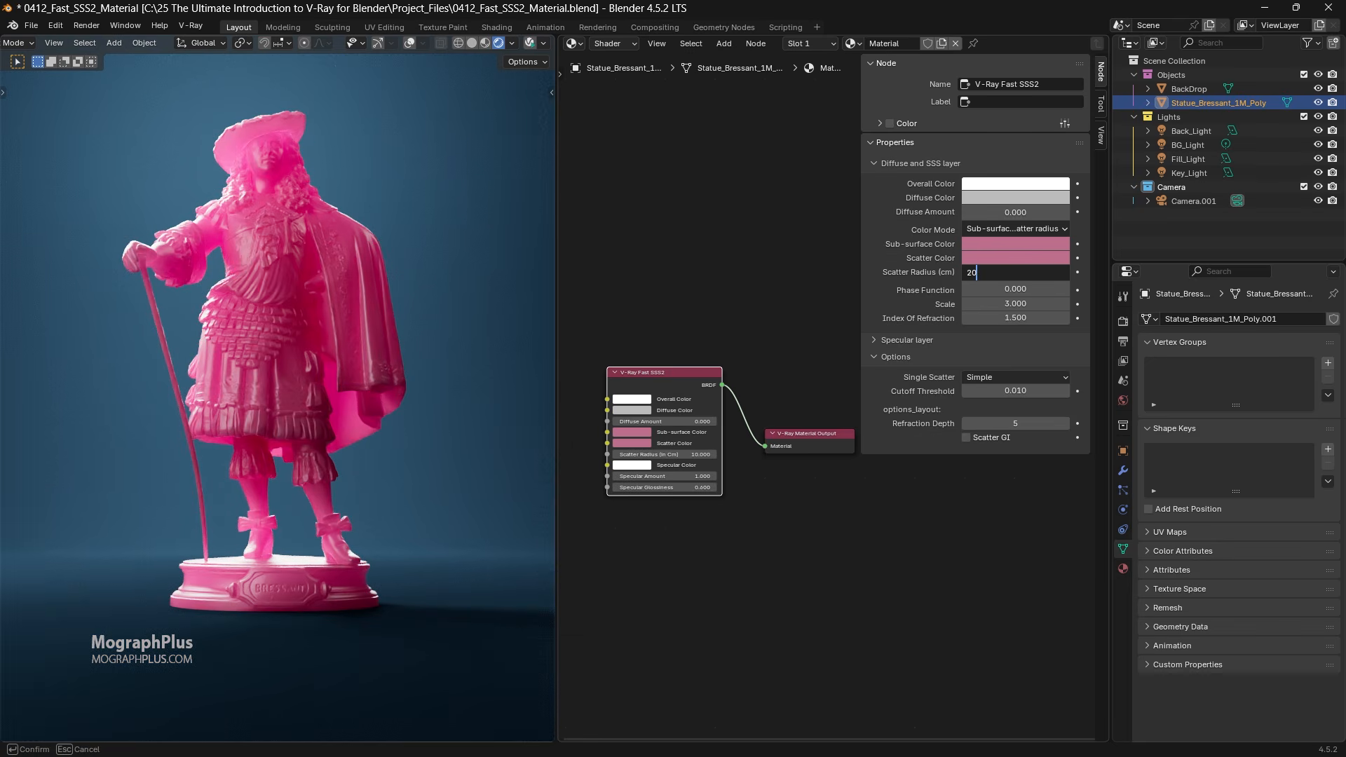
key(Return)
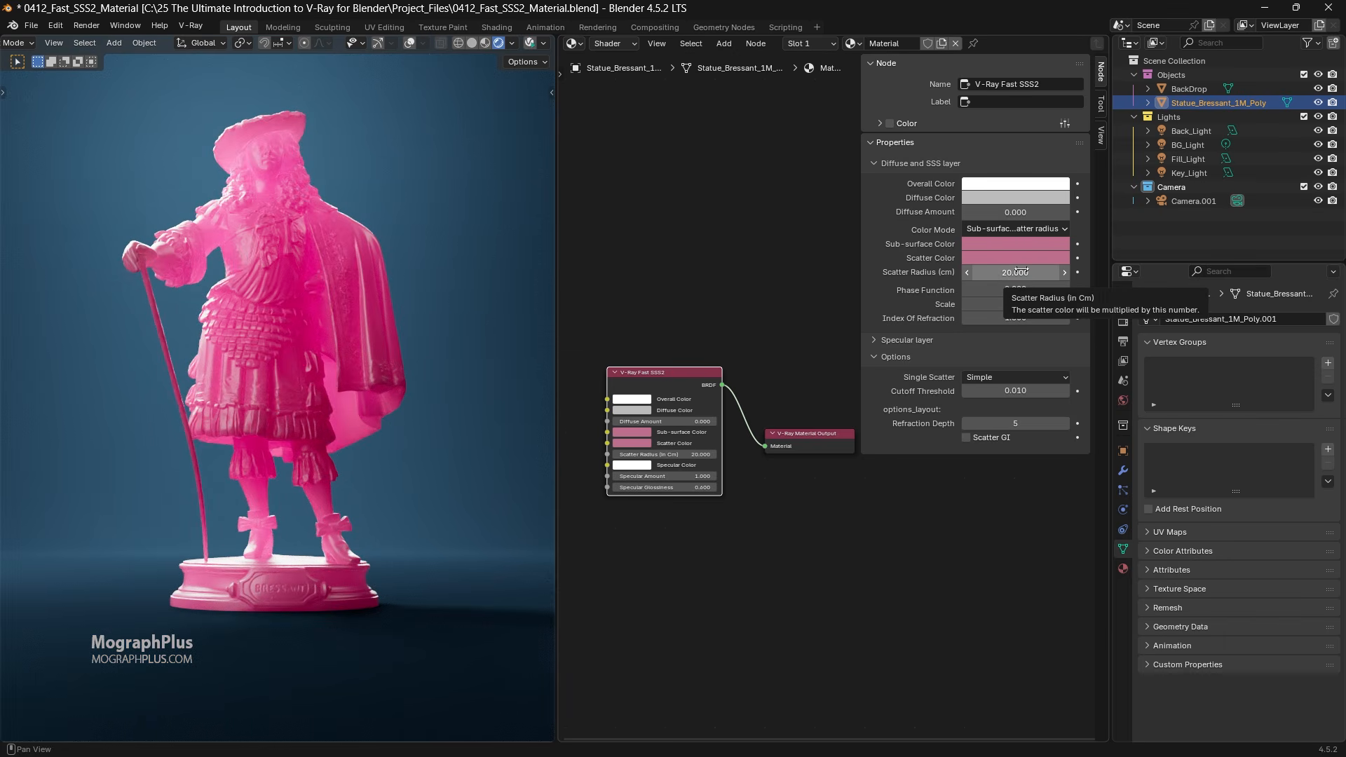
click(1007, 273)
text(2)
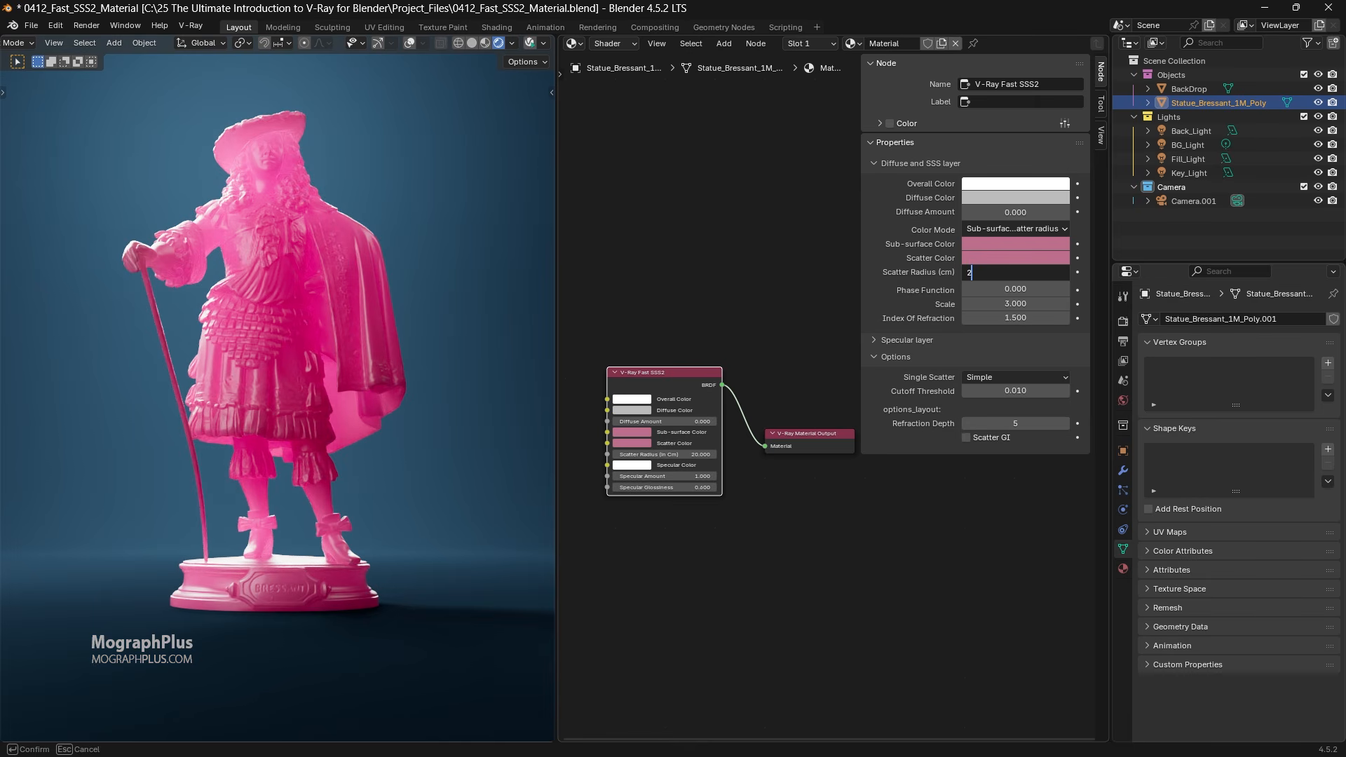
key(Return)
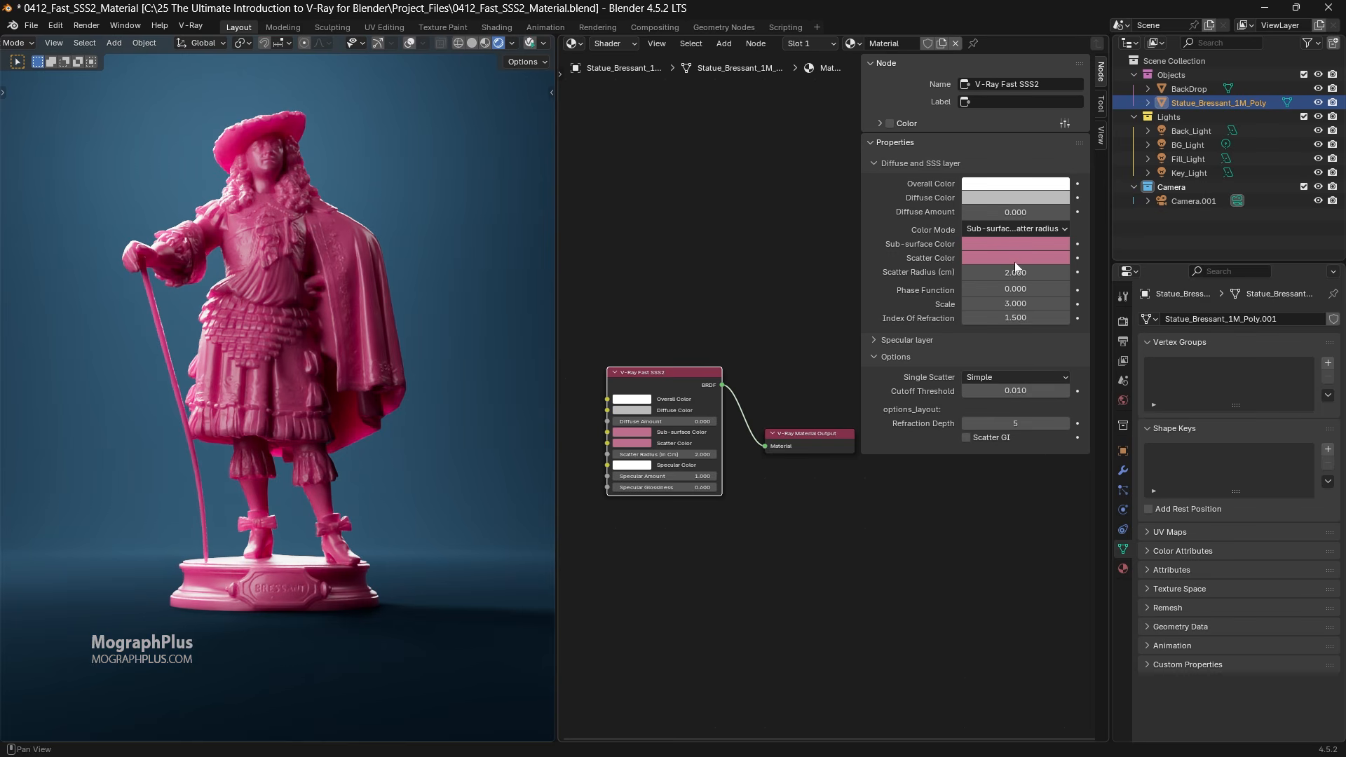
Step: Try the Scatter coefficient and fog color mode on the statue, and return Color Mode to Sub-surface color and scatter radius
click(1007, 229)
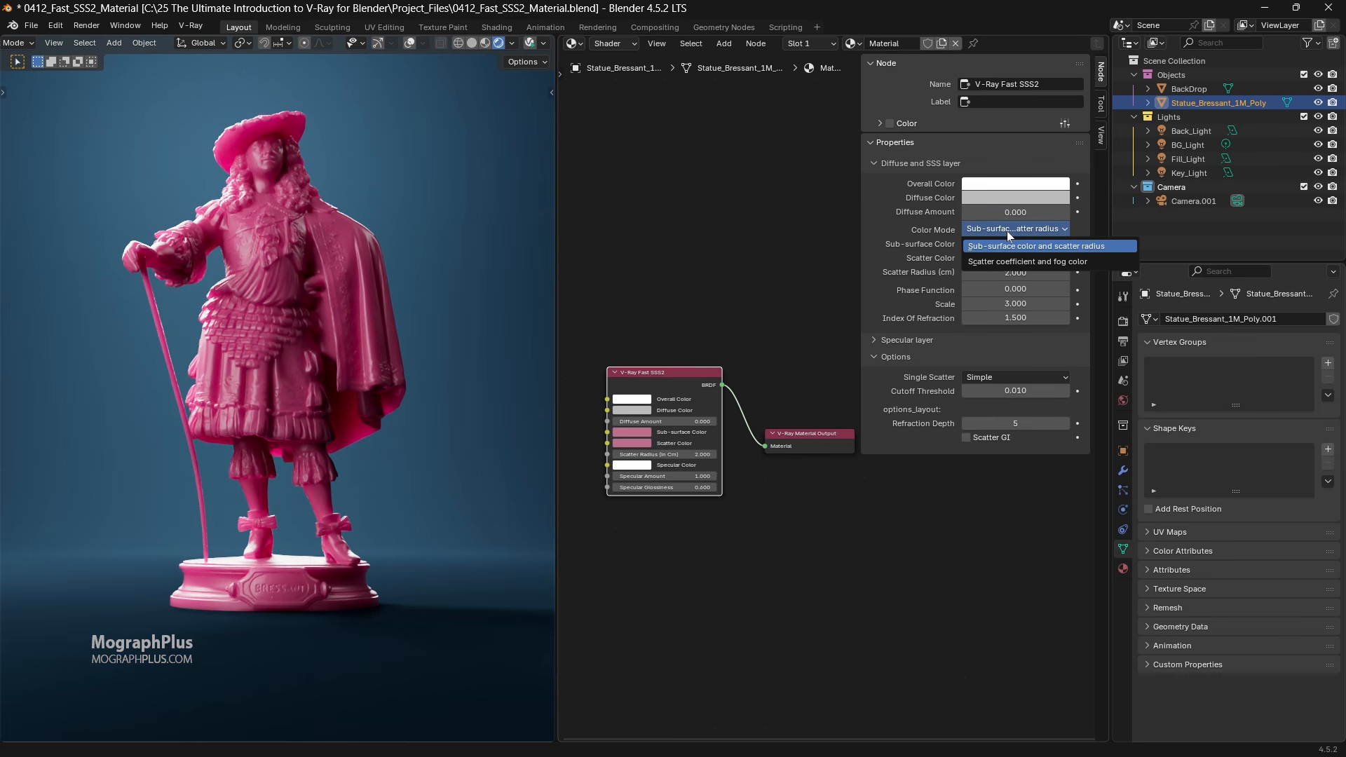
click(988, 262)
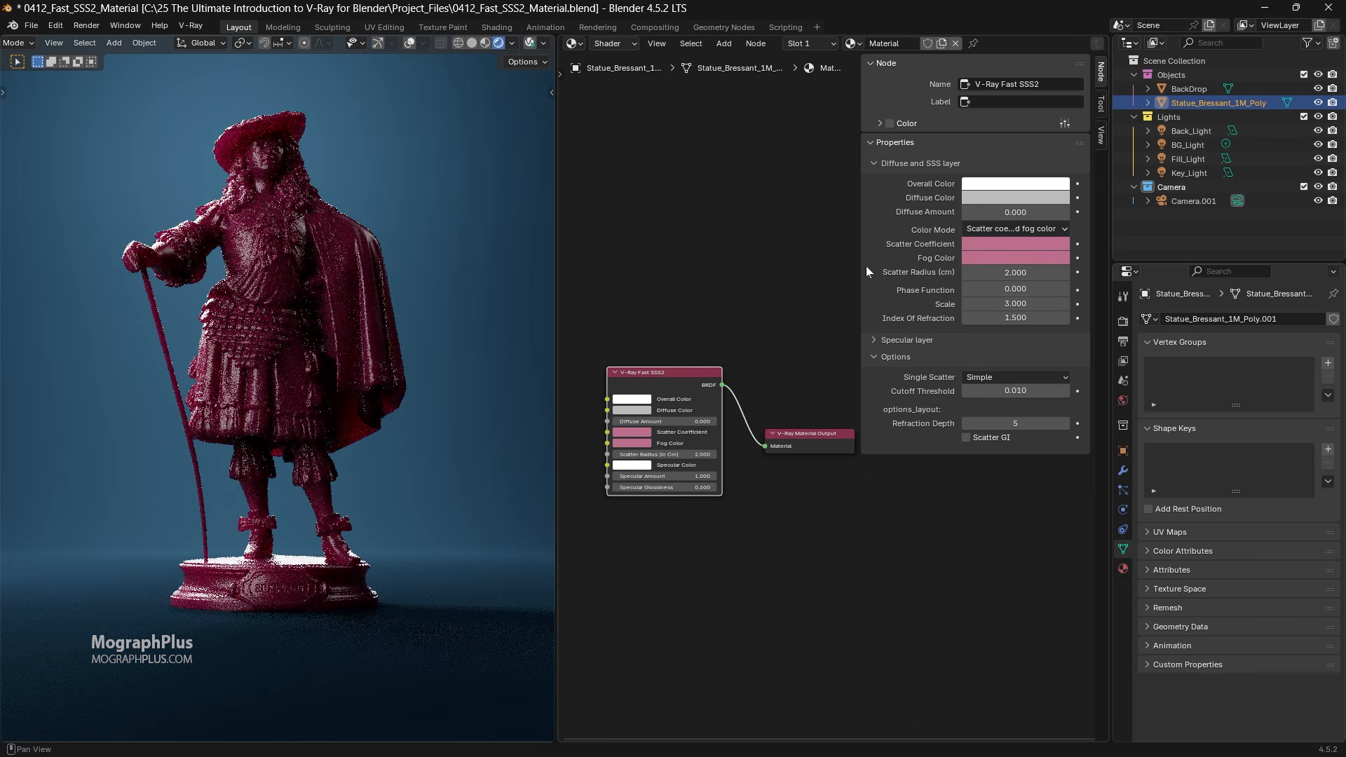
click(990, 225)
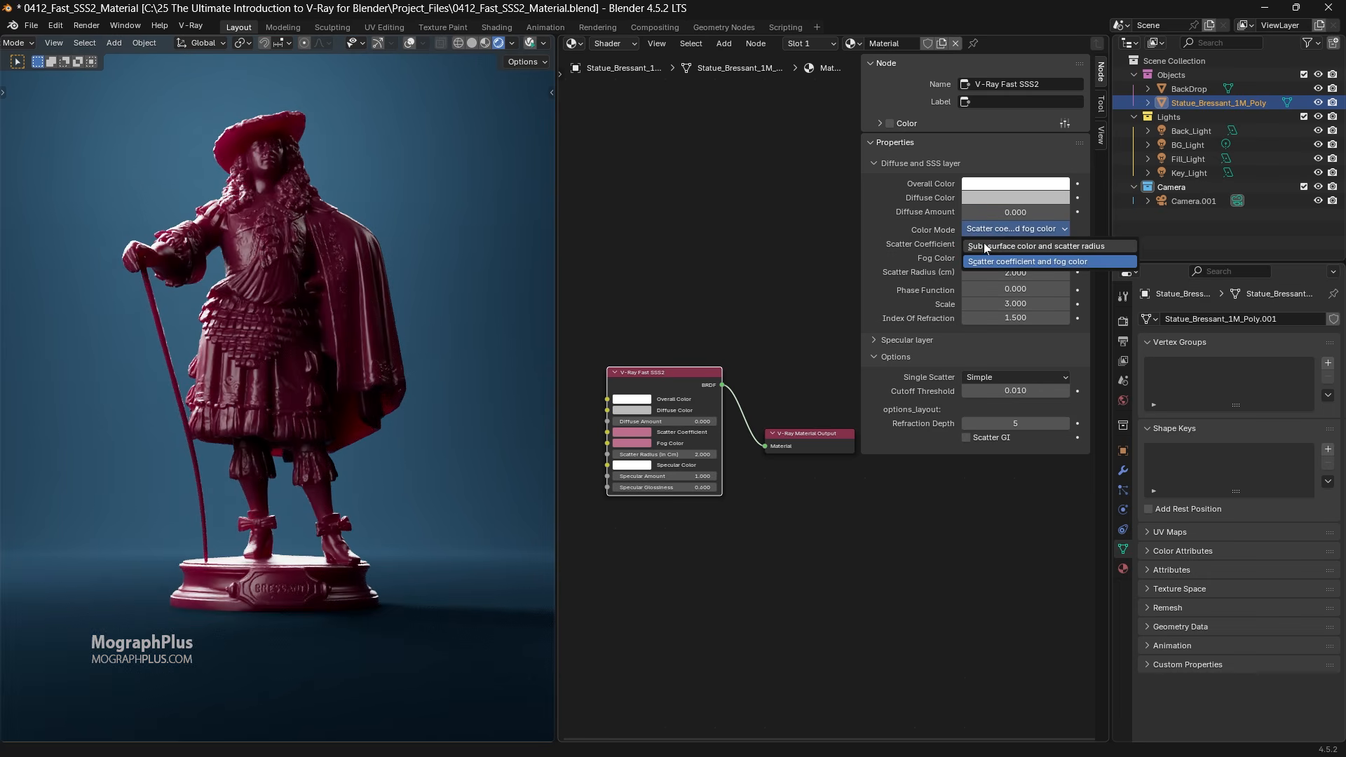
click(983, 242)
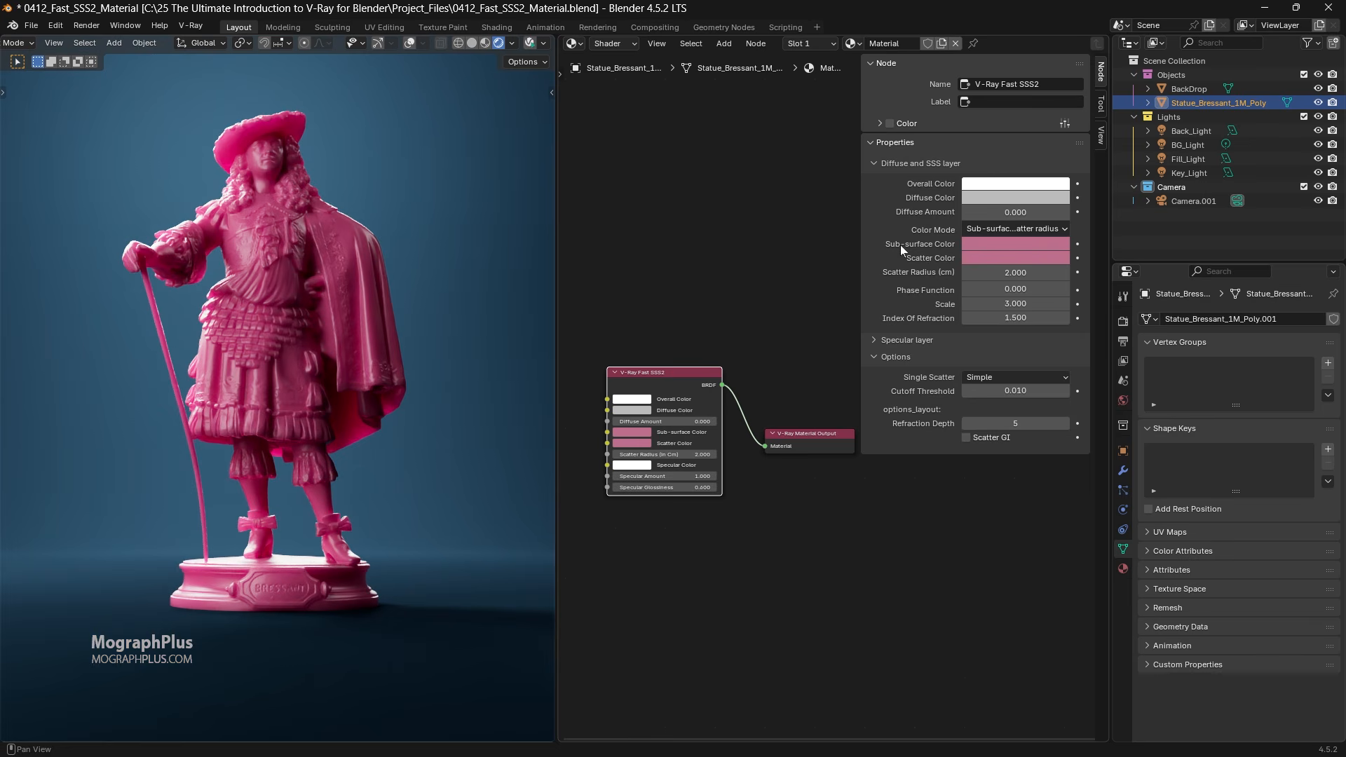
Step: Try a light green Scatter Color, and restore it by copying the pink Sub-surface Color onto it
click(975, 259)
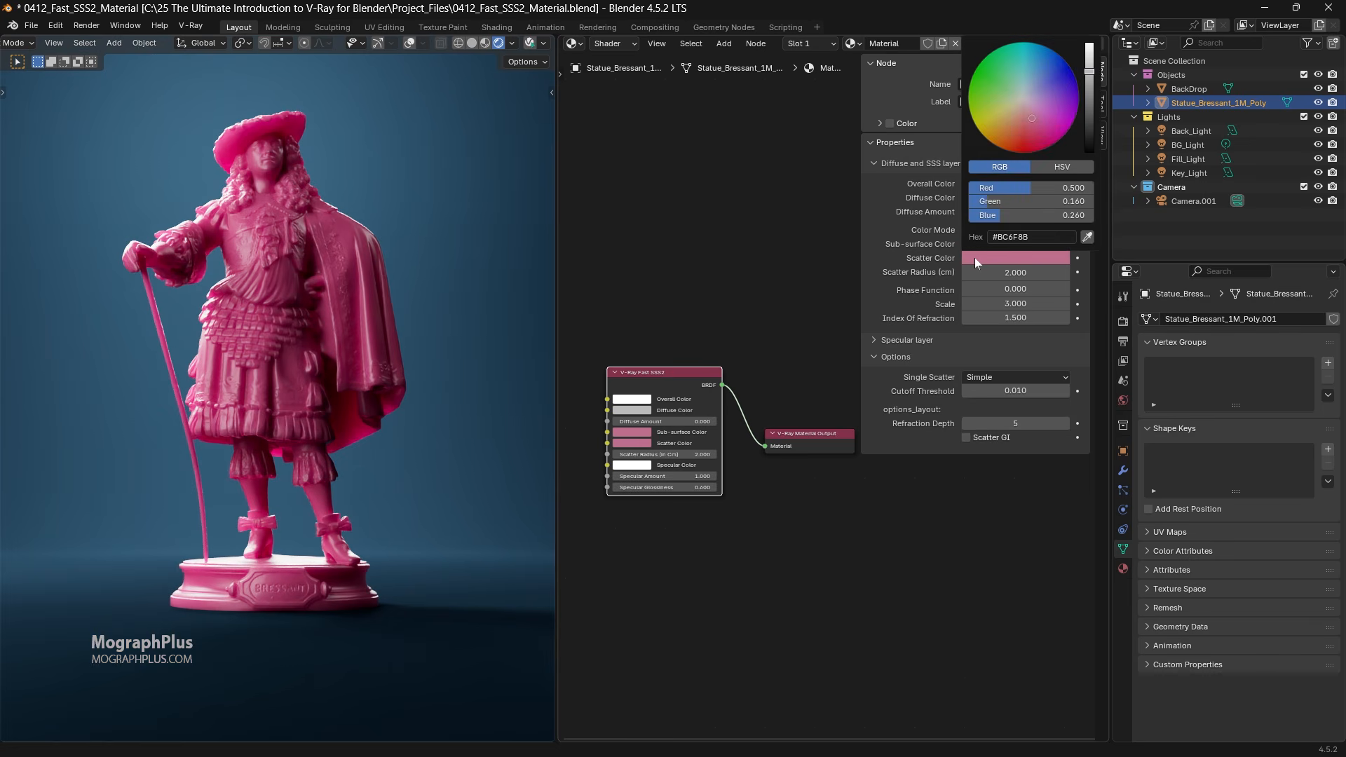
click(1011, 94)
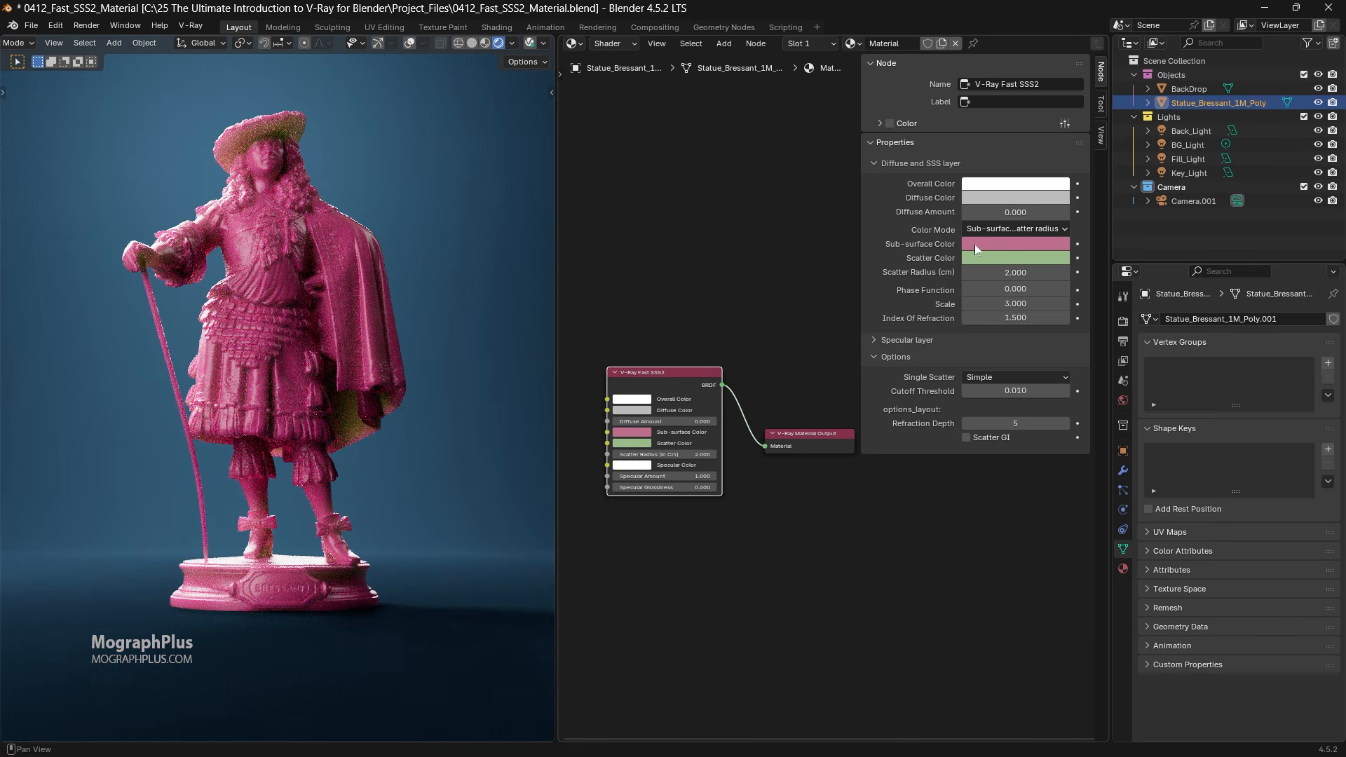
drag(976, 243, 978, 261)
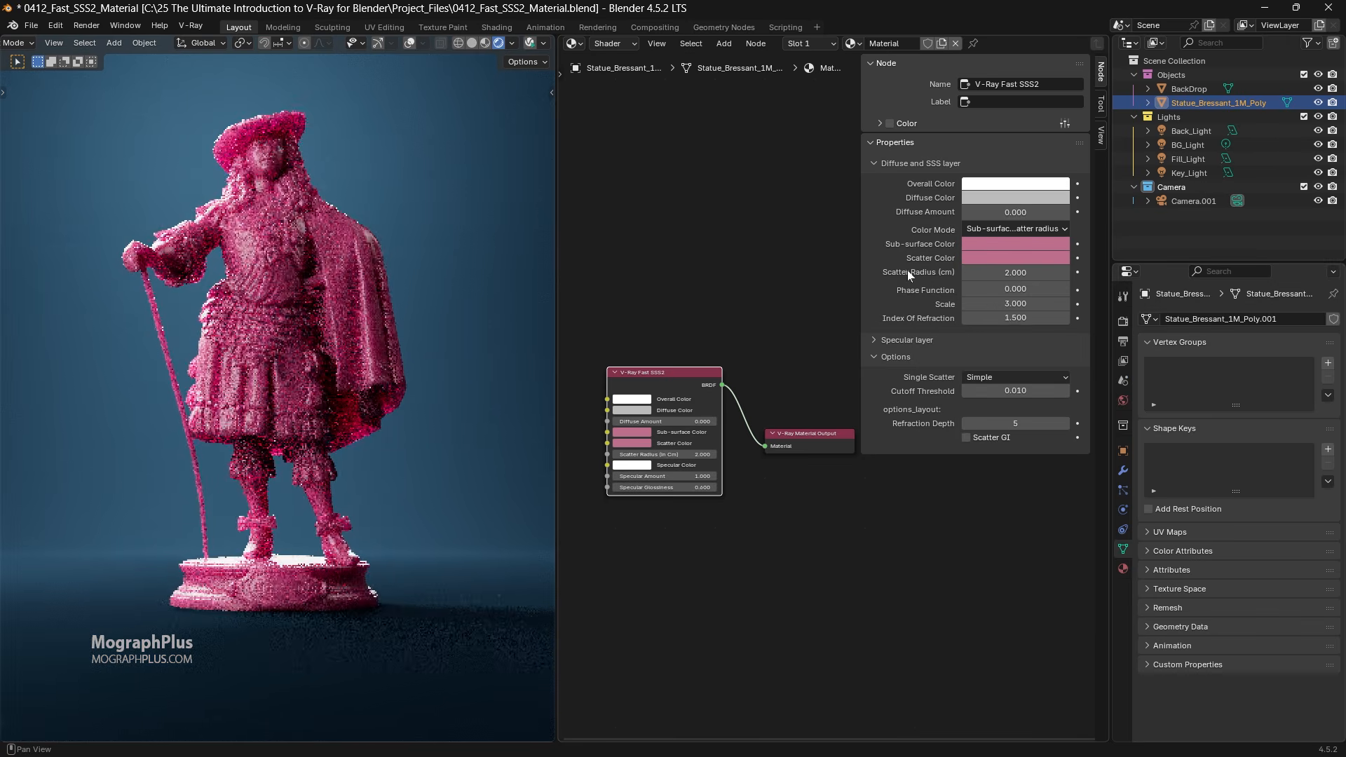
Step: Set the Color Mode to Scatter coefficient and fog color, and open the Scatter Coefficient color's hex value
click(982, 228)
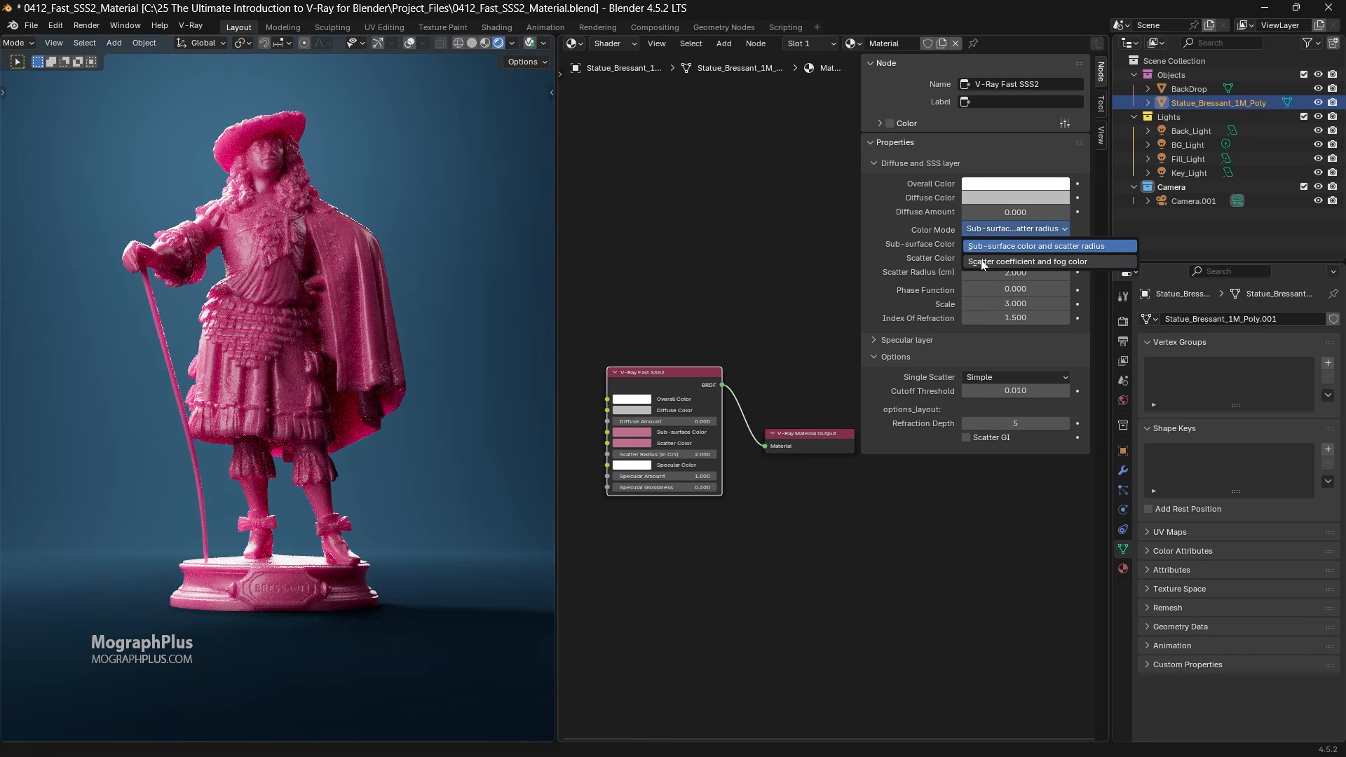
click(982, 261)
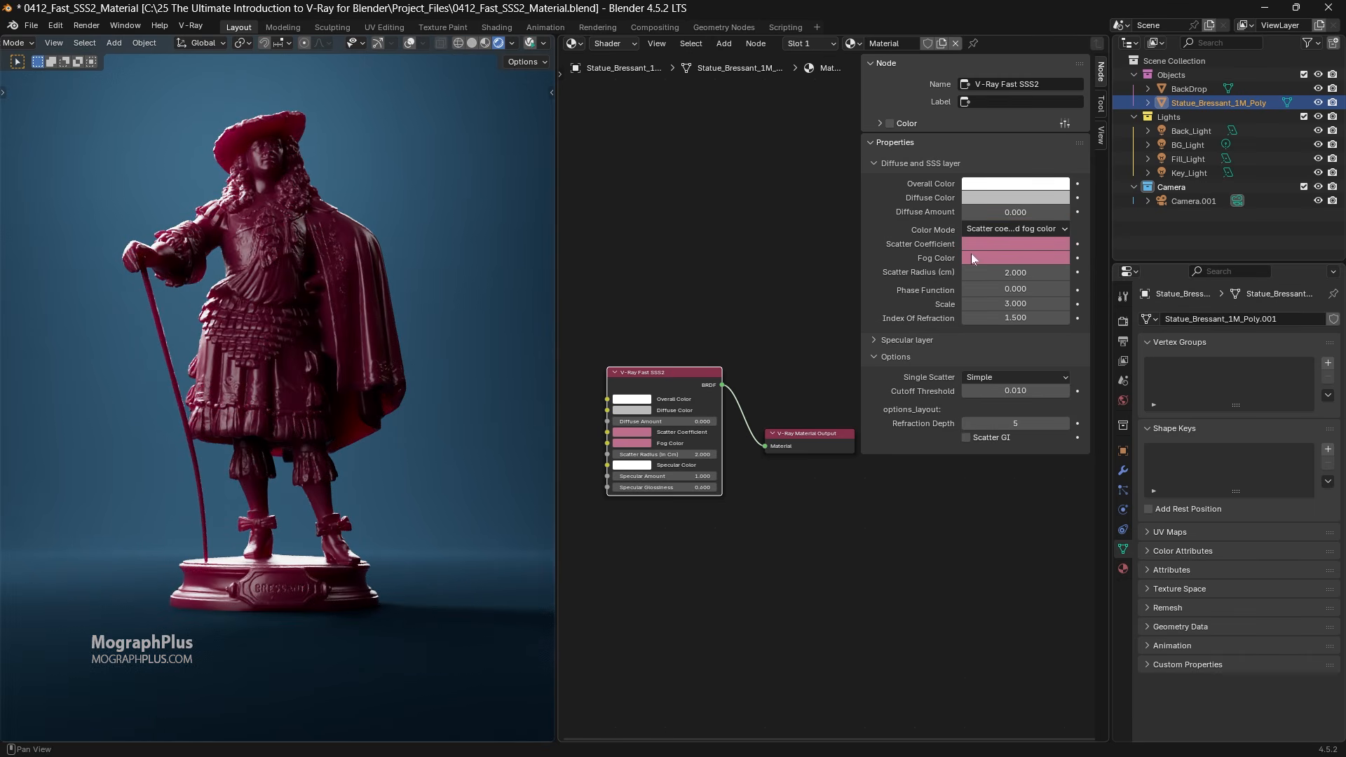
click(991, 247)
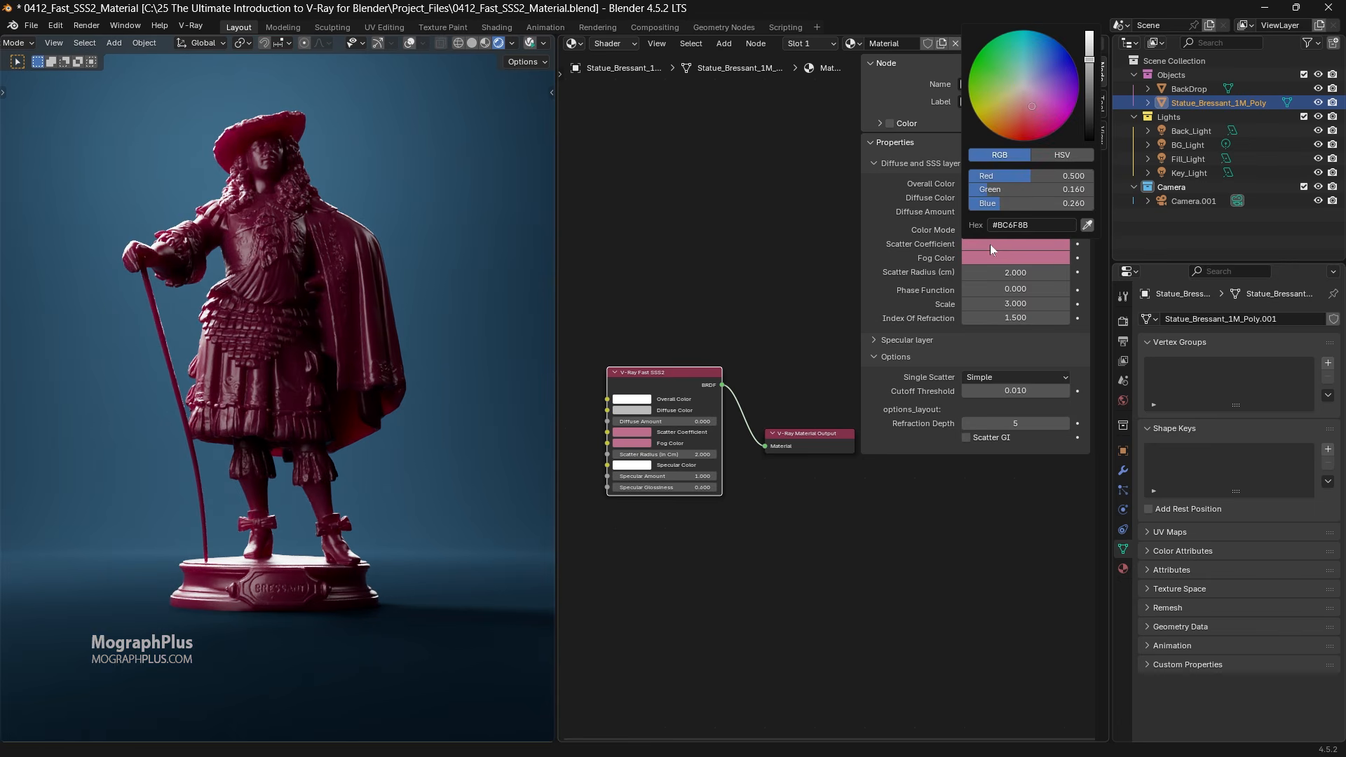
click(1027, 224)
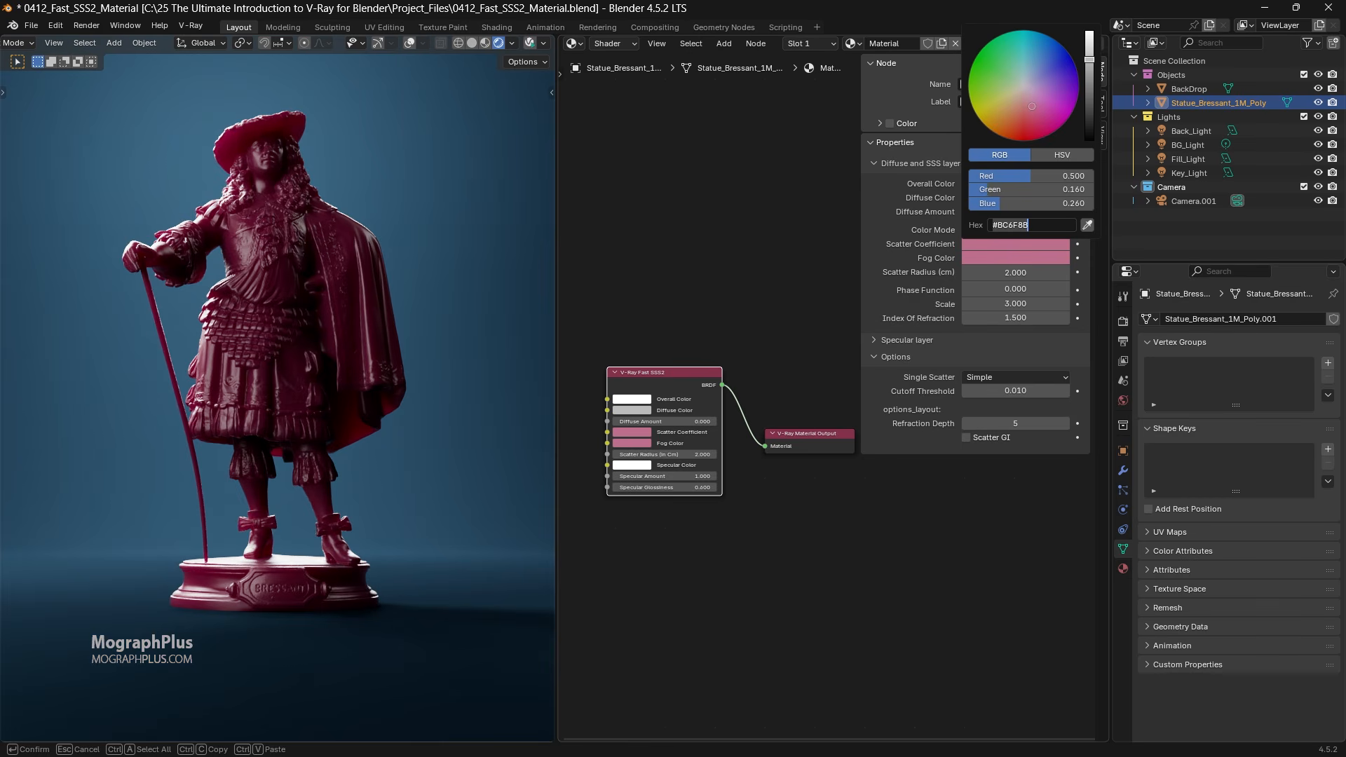
Step: Try a light teal Fog Color with the pink Scatter Coefficient
click(982, 256)
click(982, 257)
click(982, 257)
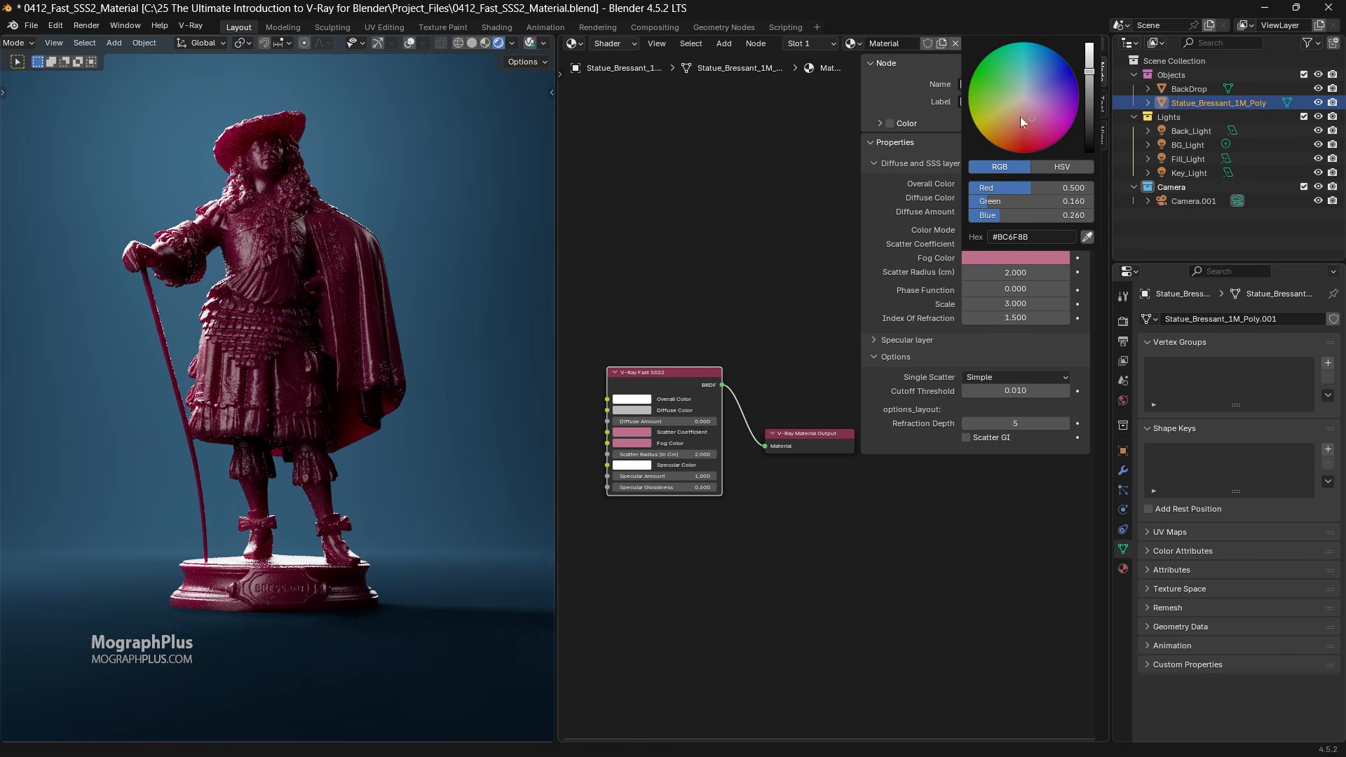
click(1024, 86)
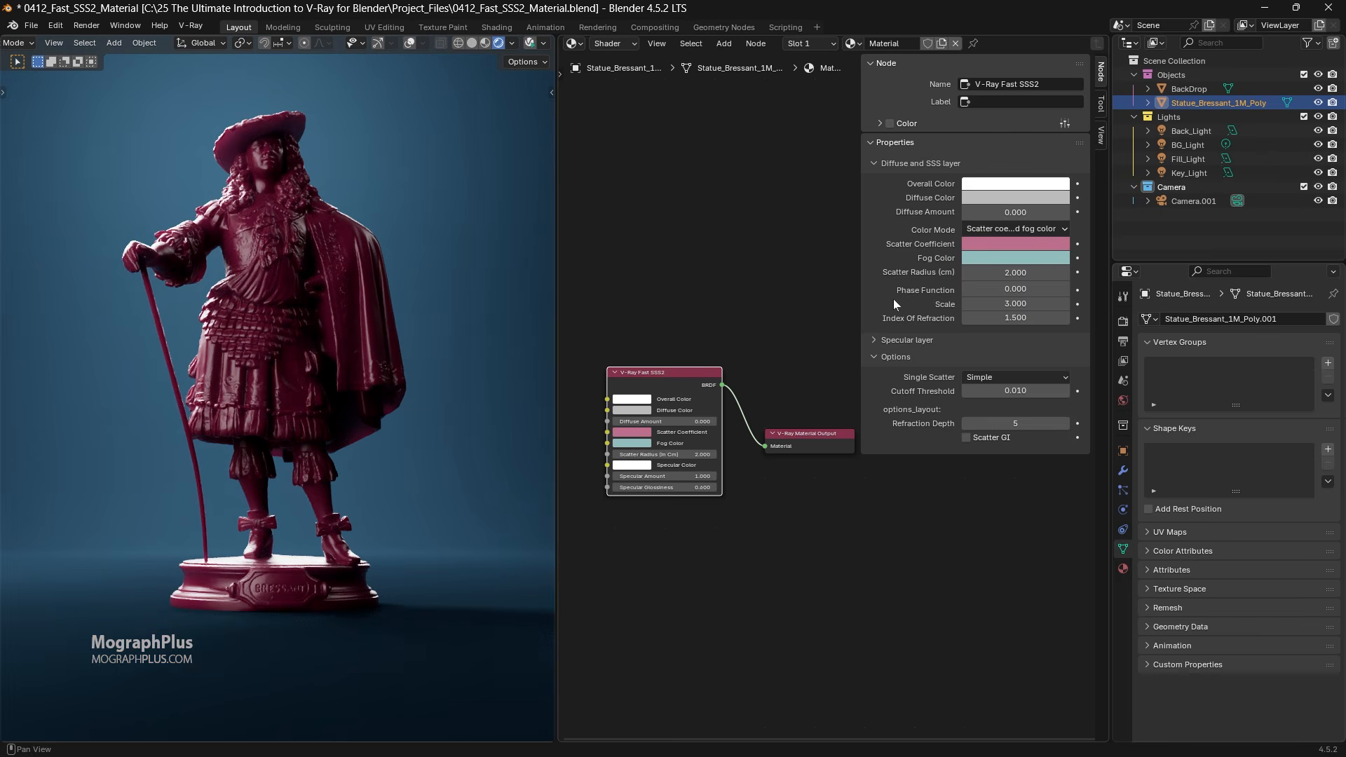
Step: Try a Scatter Radius of 10 cm and return it to 2 cm, and copy the pink Scatter Coefficient onto the Fog Color
click(1013, 272)
text(10)
key(Return)
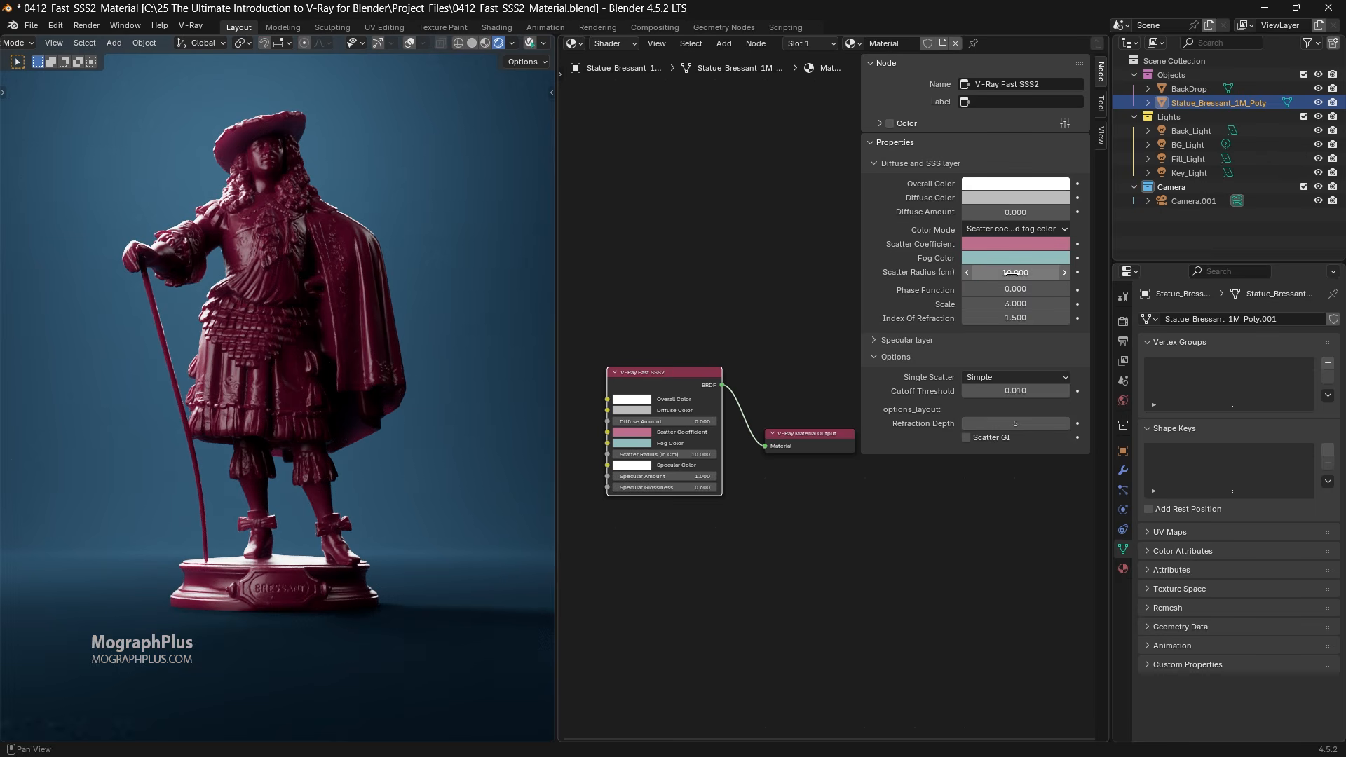
click(1013, 272)
text(2)
key(Return)
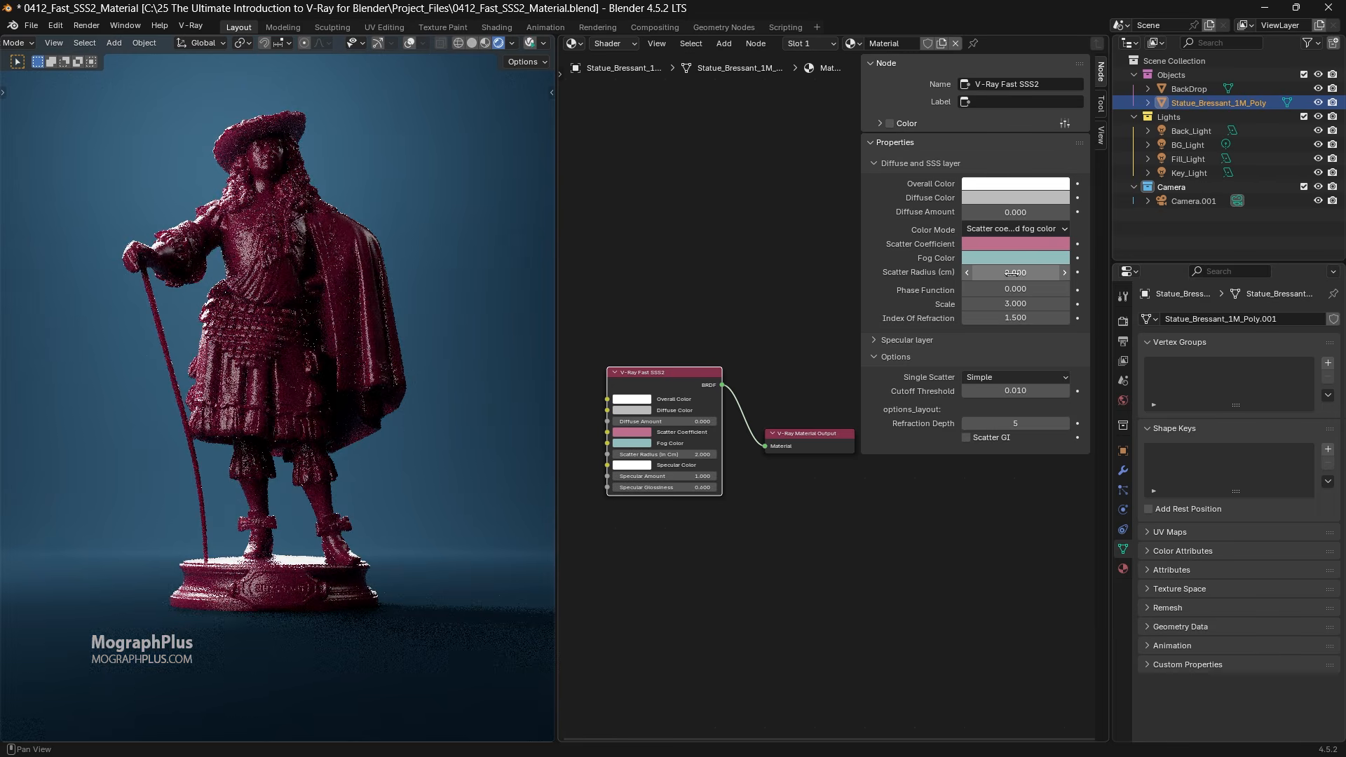
drag(993, 245, 994, 257)
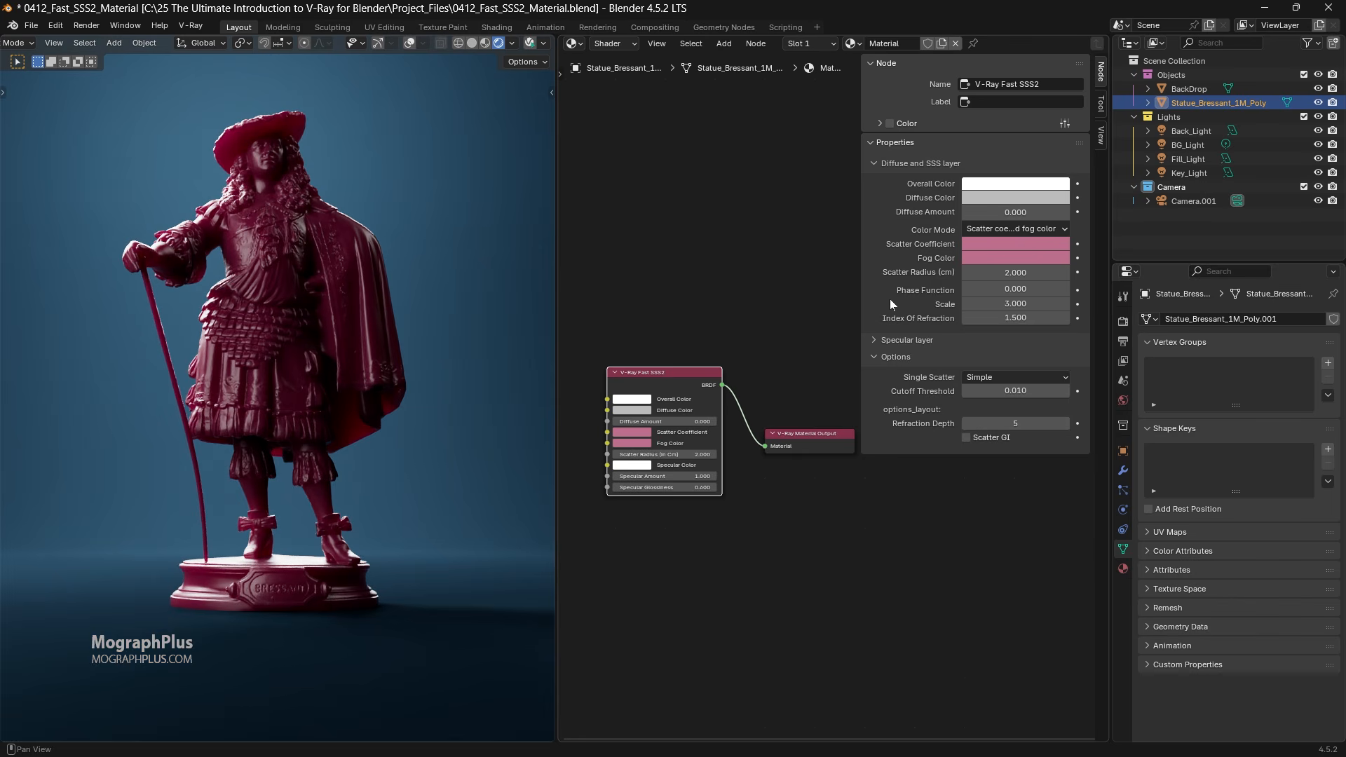
Step: Compare the Raytraced (solid) and Raytraced (refractive) Single Scatter modes, and leave Single Scatter on Raytraced (solid)
click(999, 373)
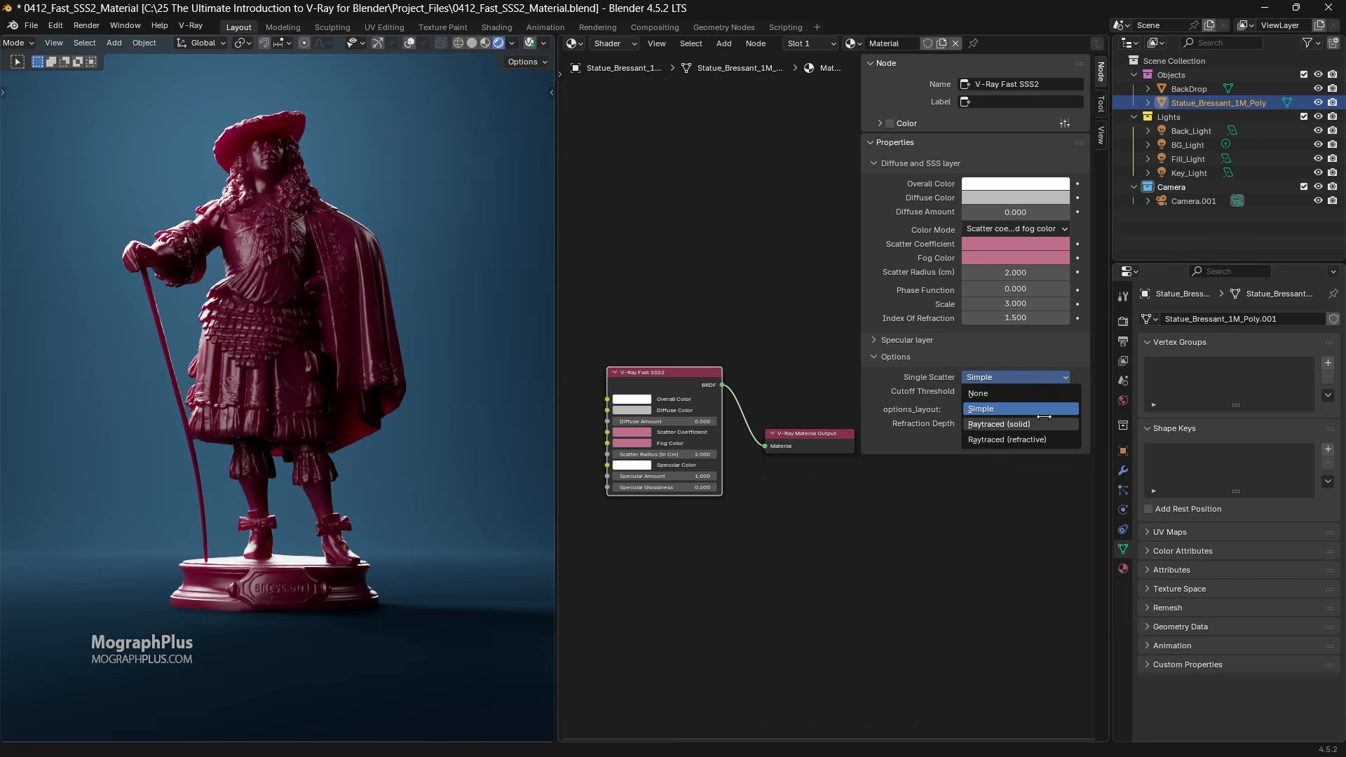
click(1045, 420)
click(987, 376)
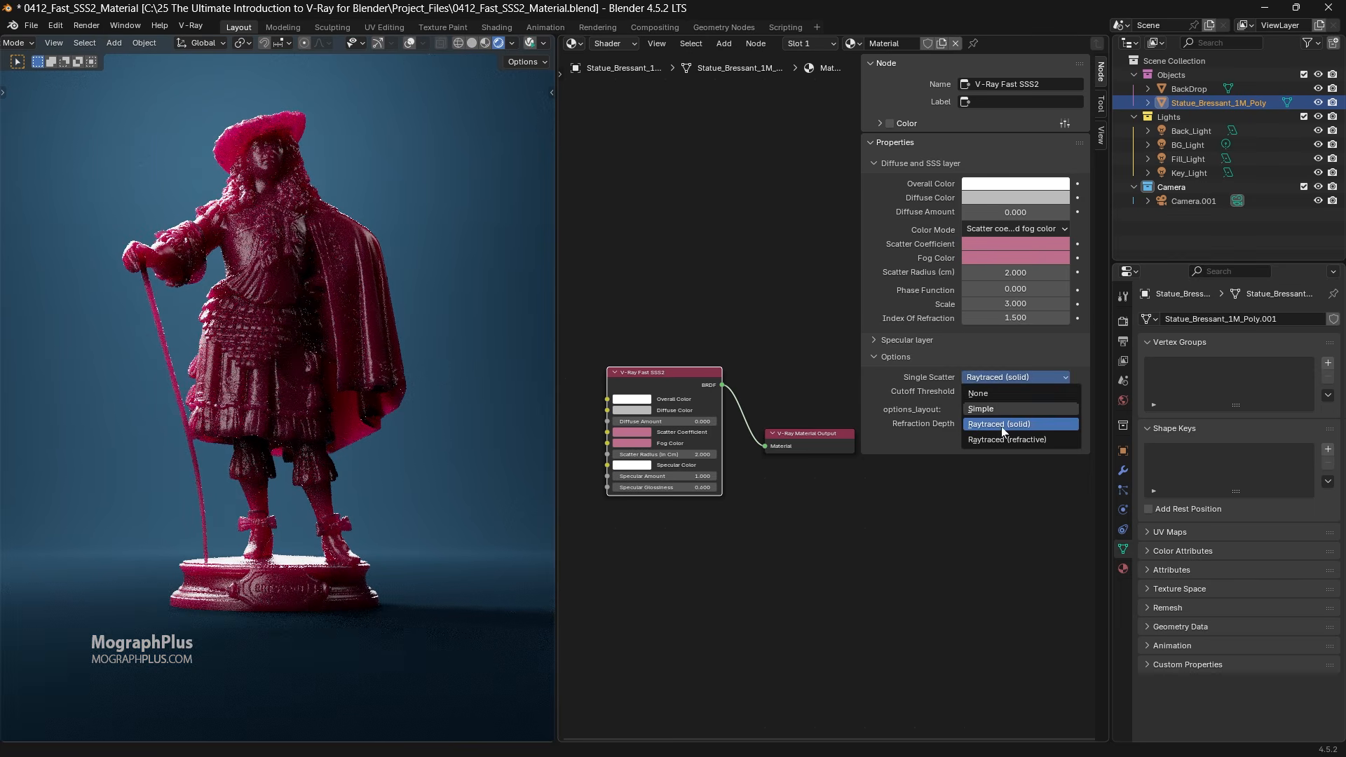
click(1001, 435)
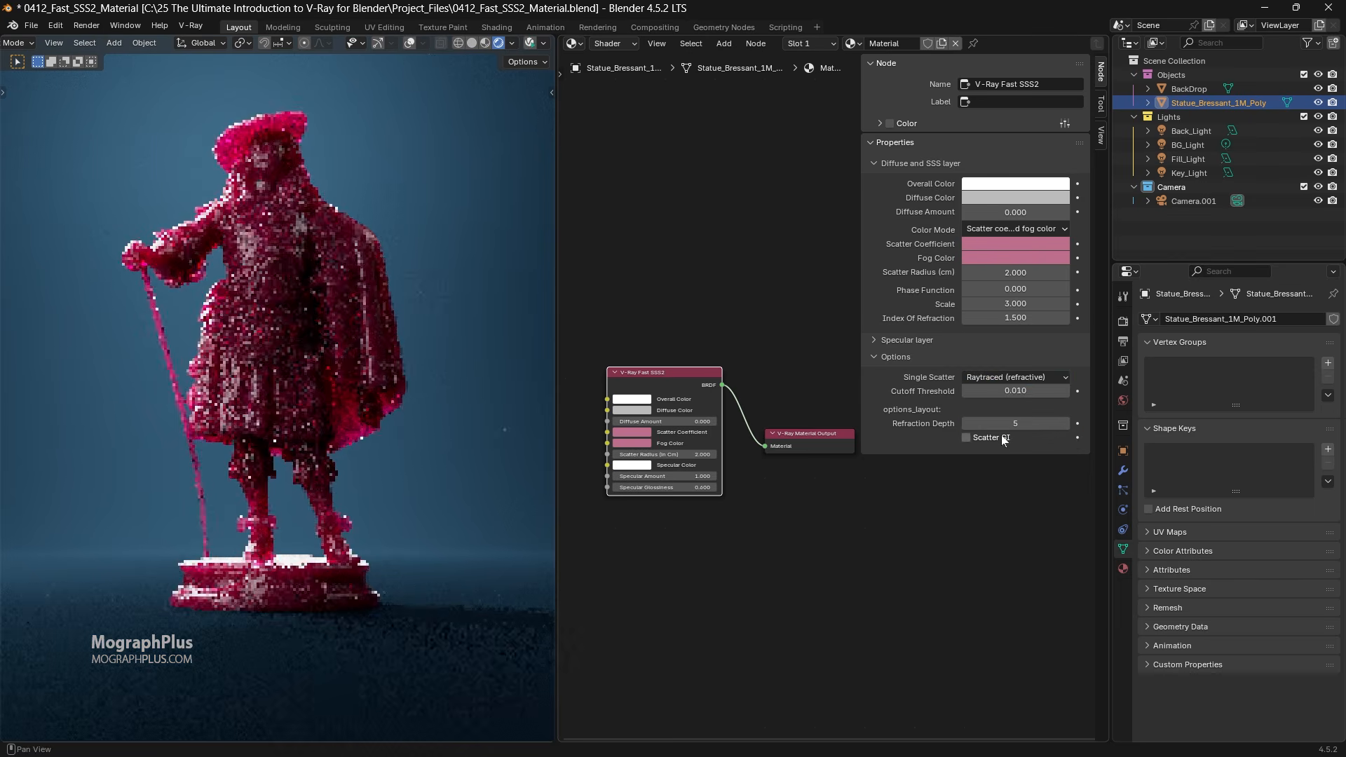
click(999, 374)
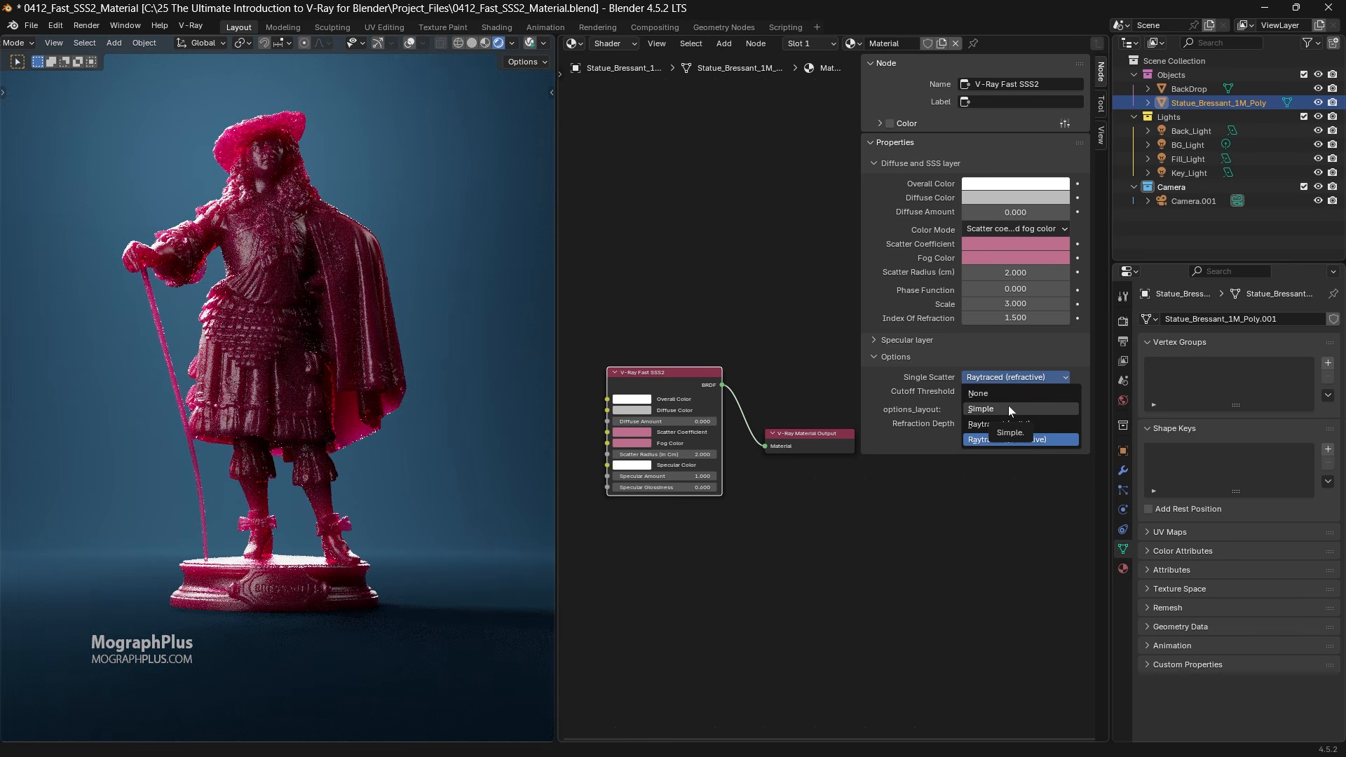
click(1046, 422)
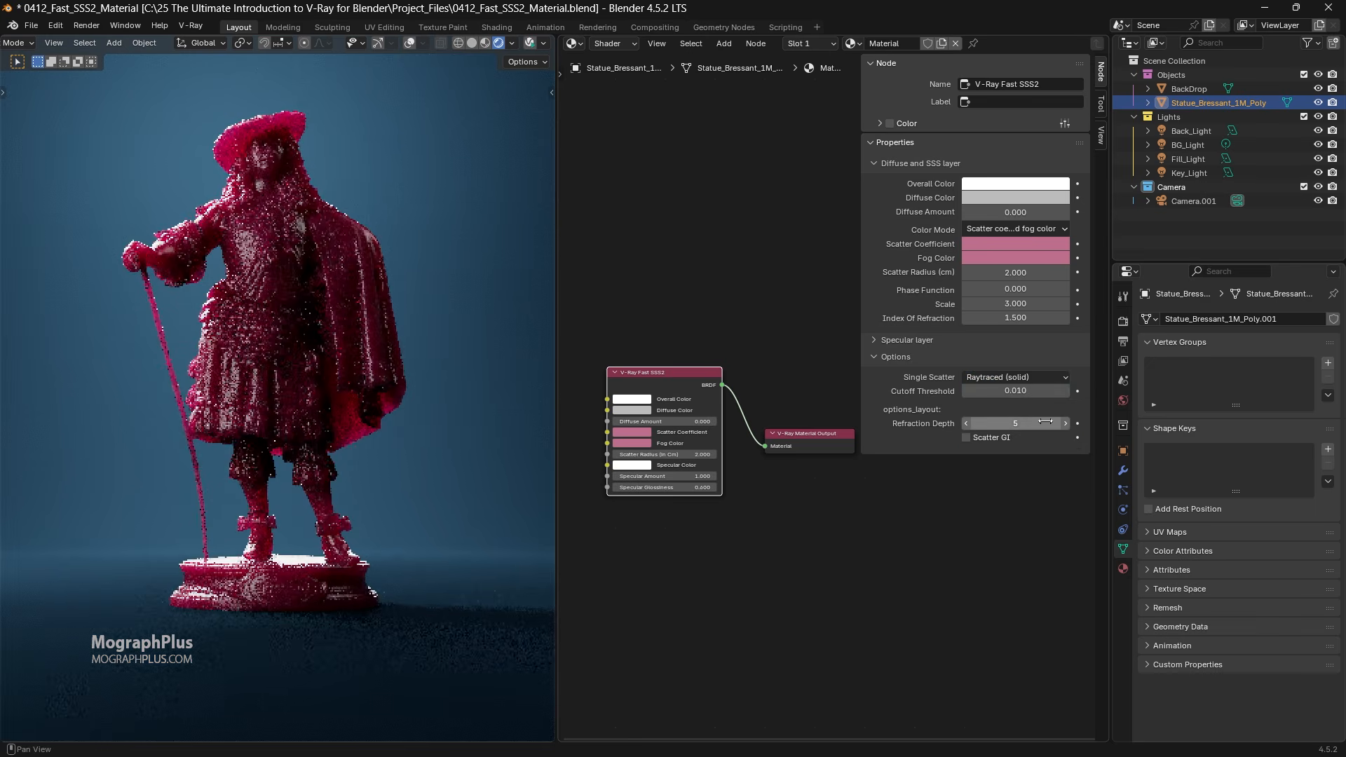
Step: Set the Scatter Coefficient color to blue with Red 0.03, Green 0.3 and Blue 0.6
click(986, 245)
click(1037, 174)
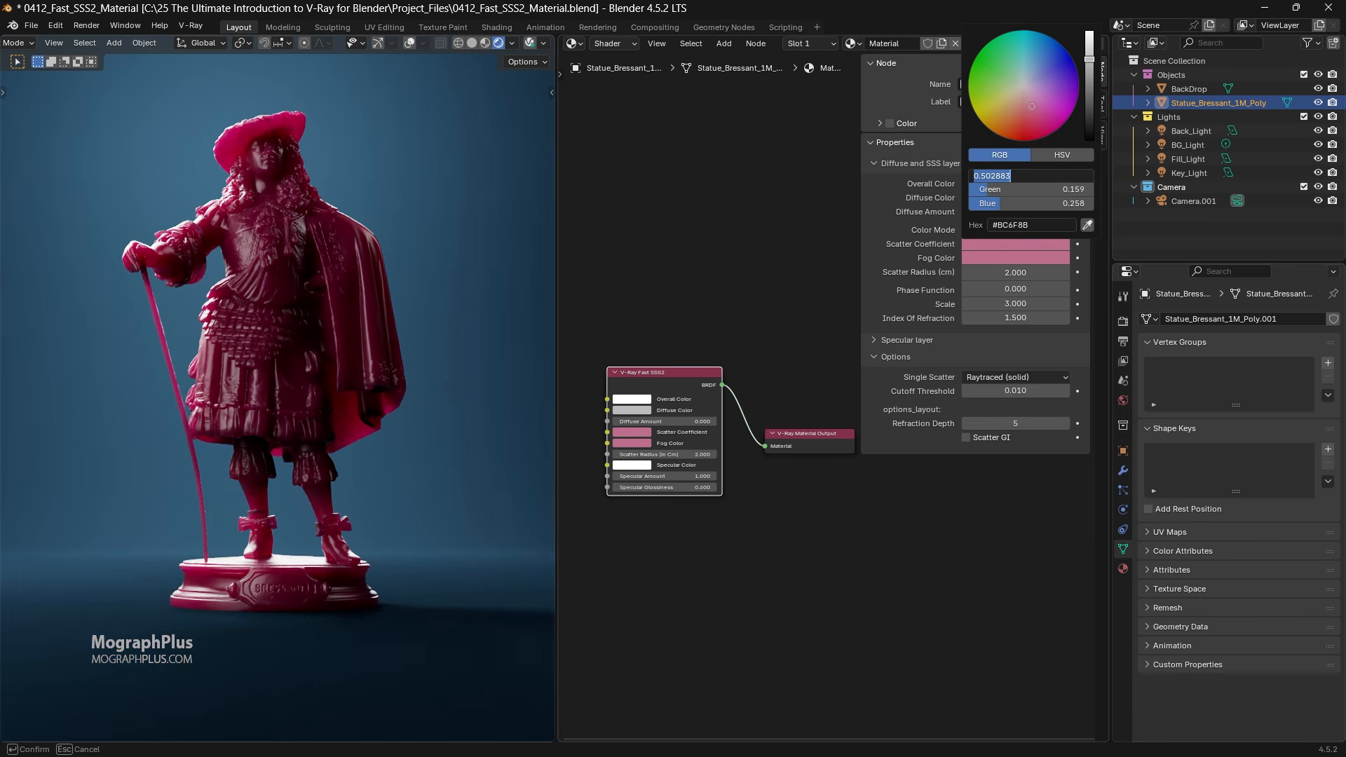
text(0.03)
key(Return)
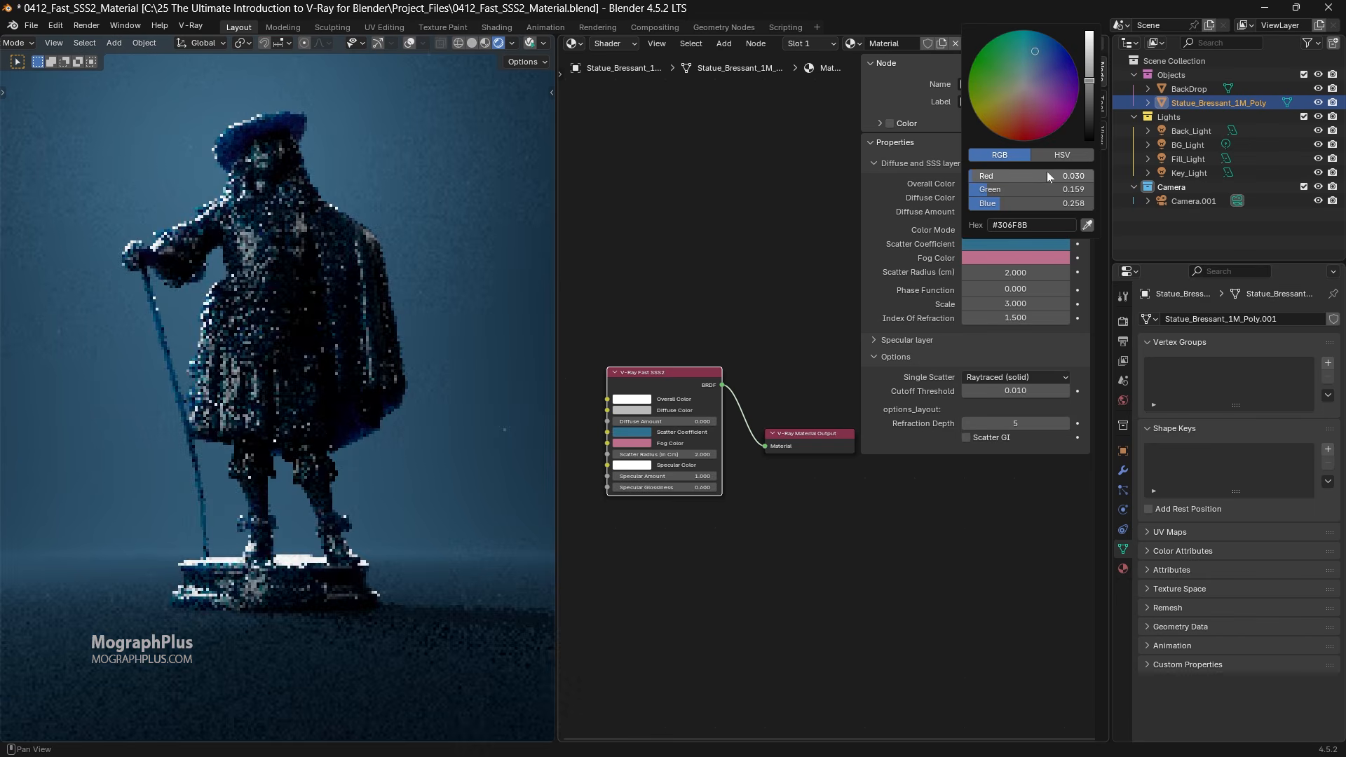
click(1055, 188)
text(0.3)
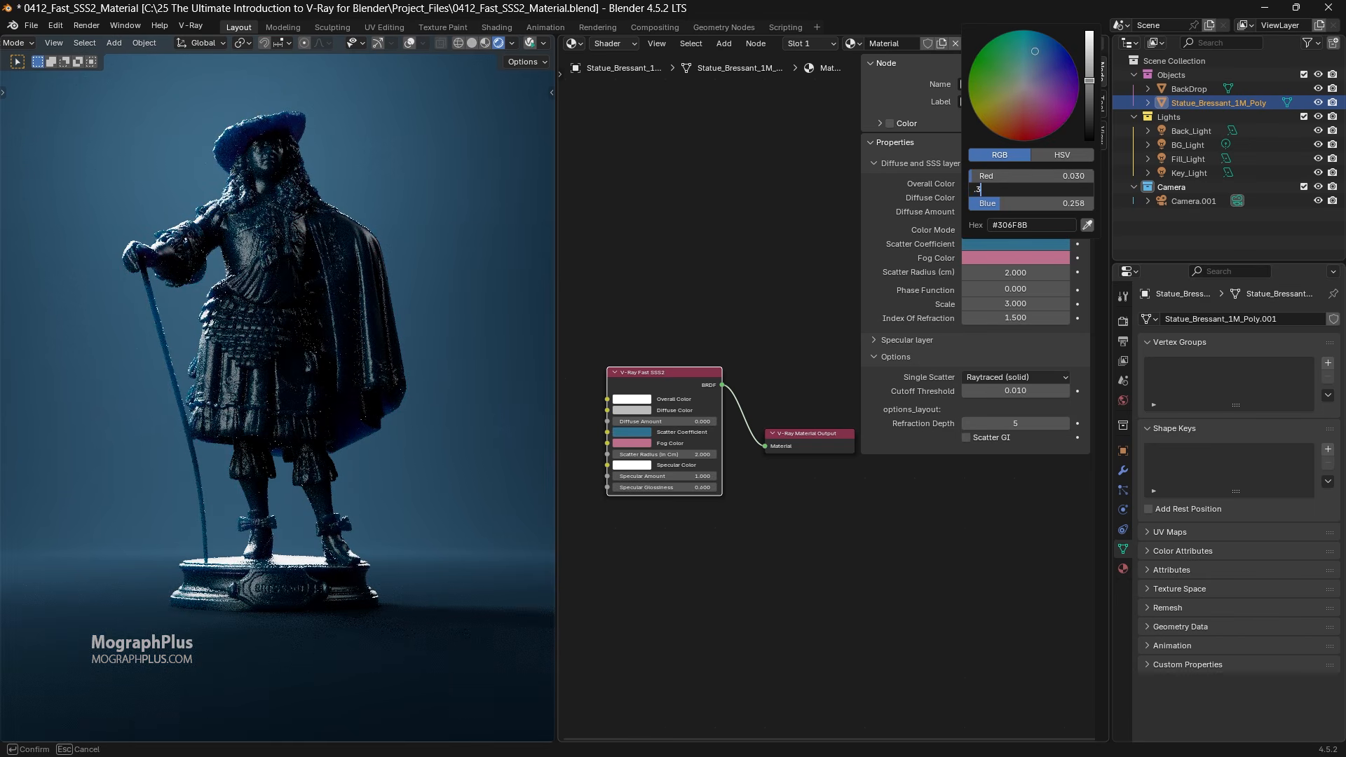
key(Return)
click(1059, 202)
key(BackSpace)
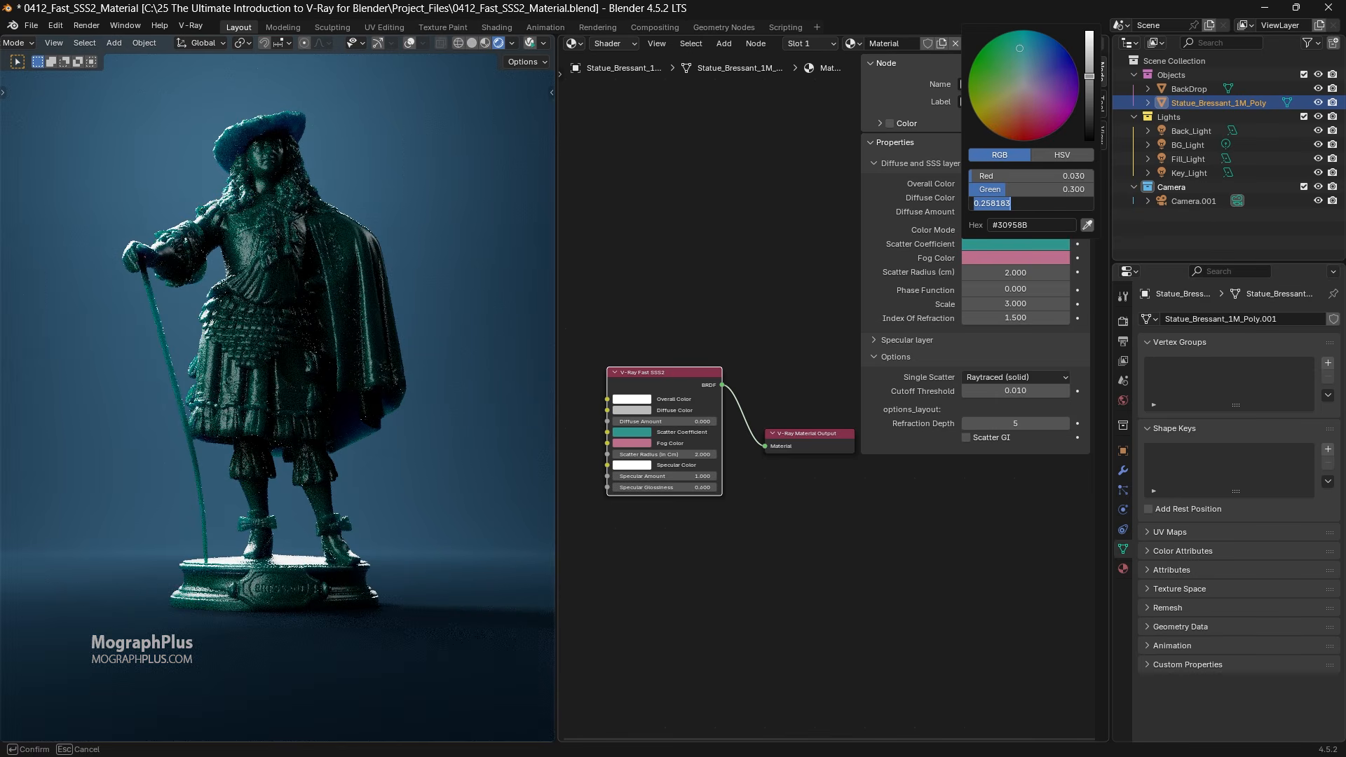
text(0.6)
key(Return)
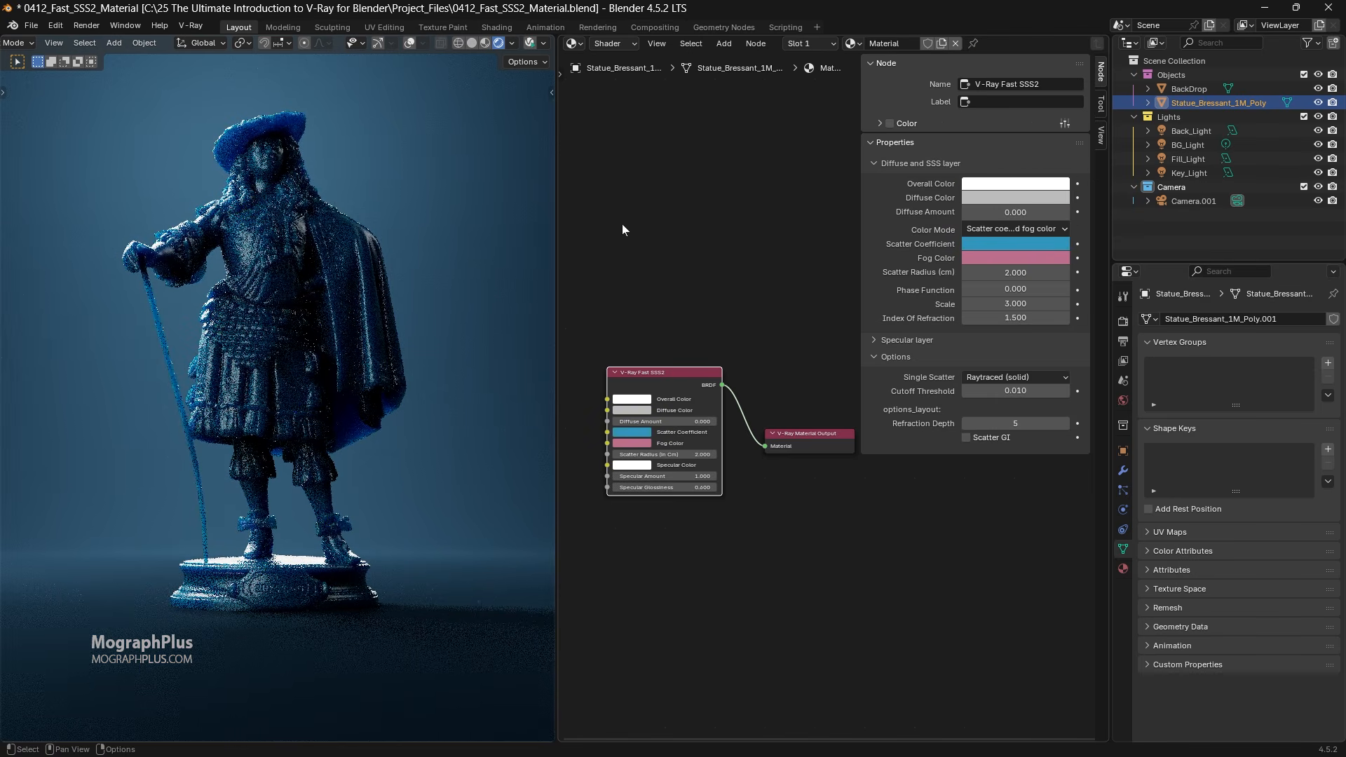
Step: Set the Fog Color to green with Red 0.07, Green 0.5 and Blue 0.04
click(1020, 258)
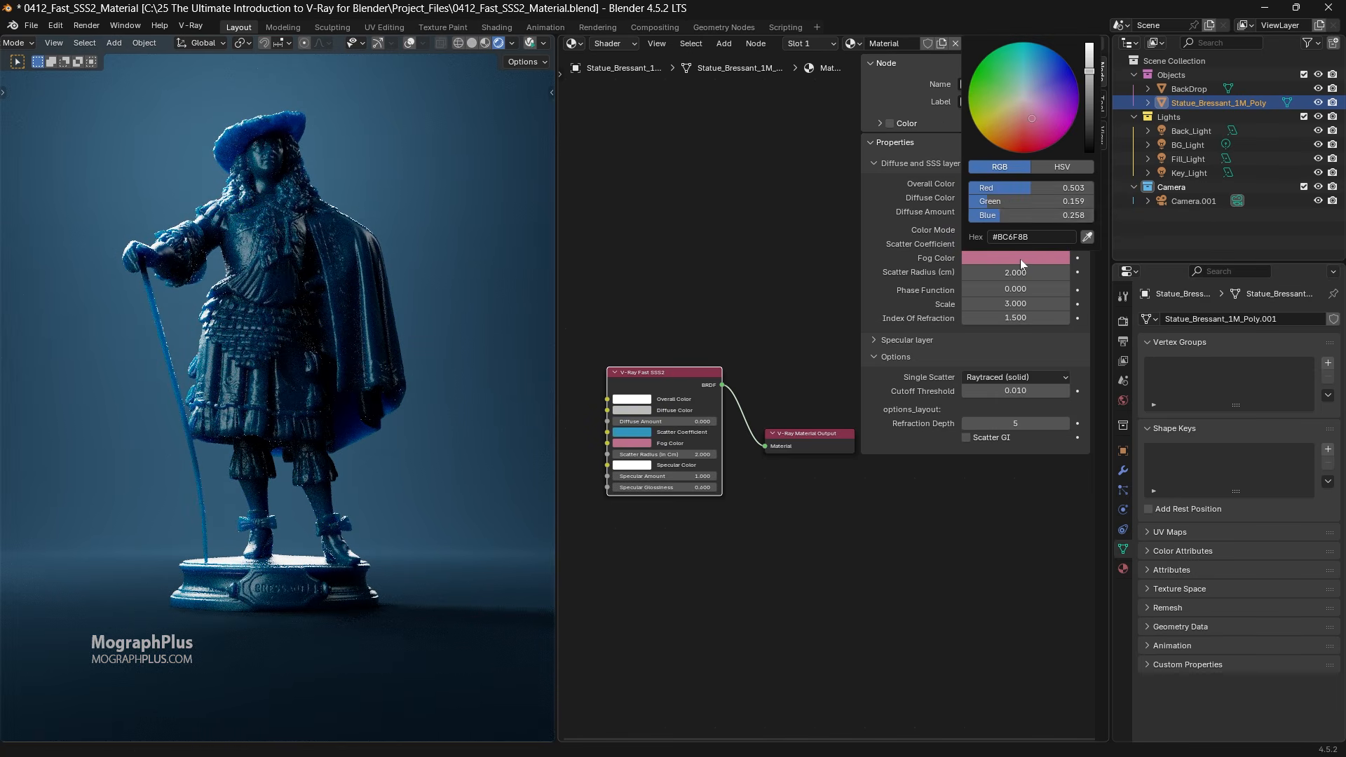
click(1051, 188)
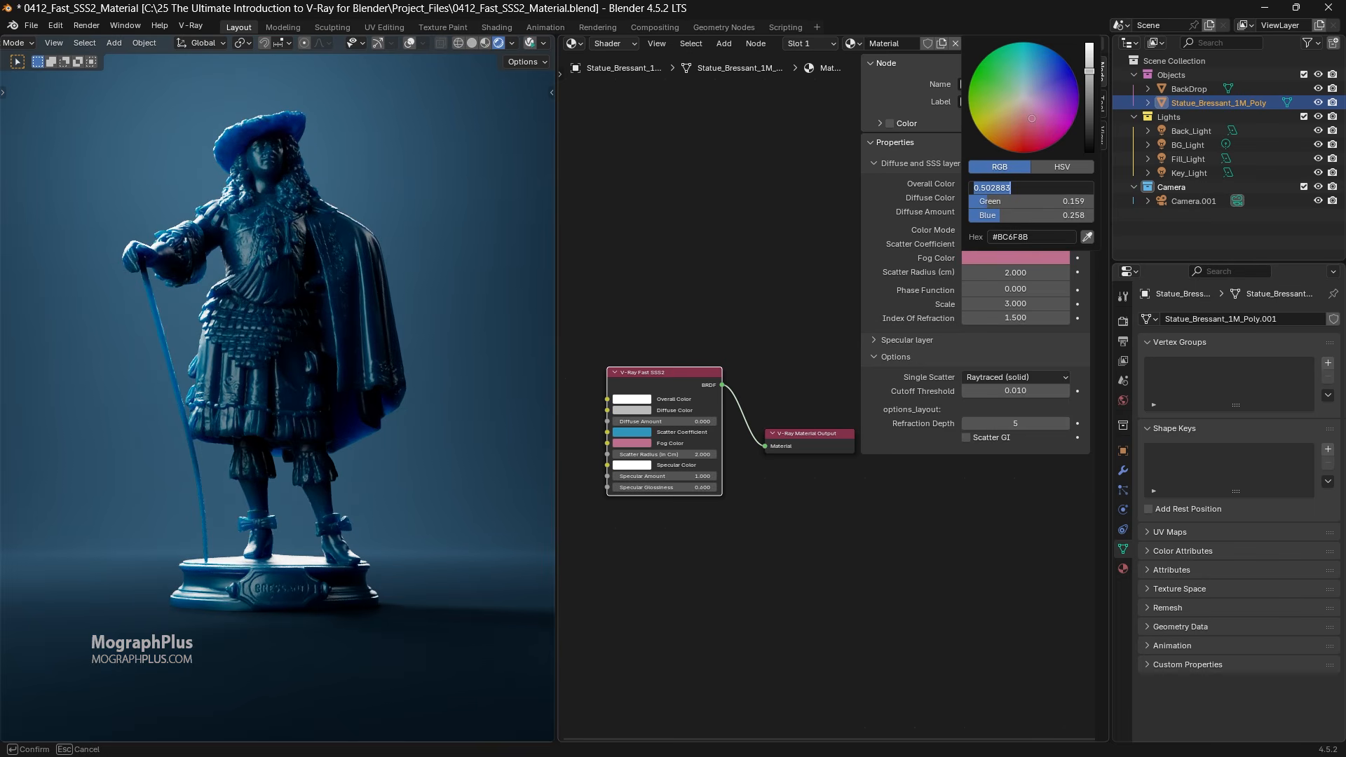
text(0.07)
key(Return)
click(1062, 202)
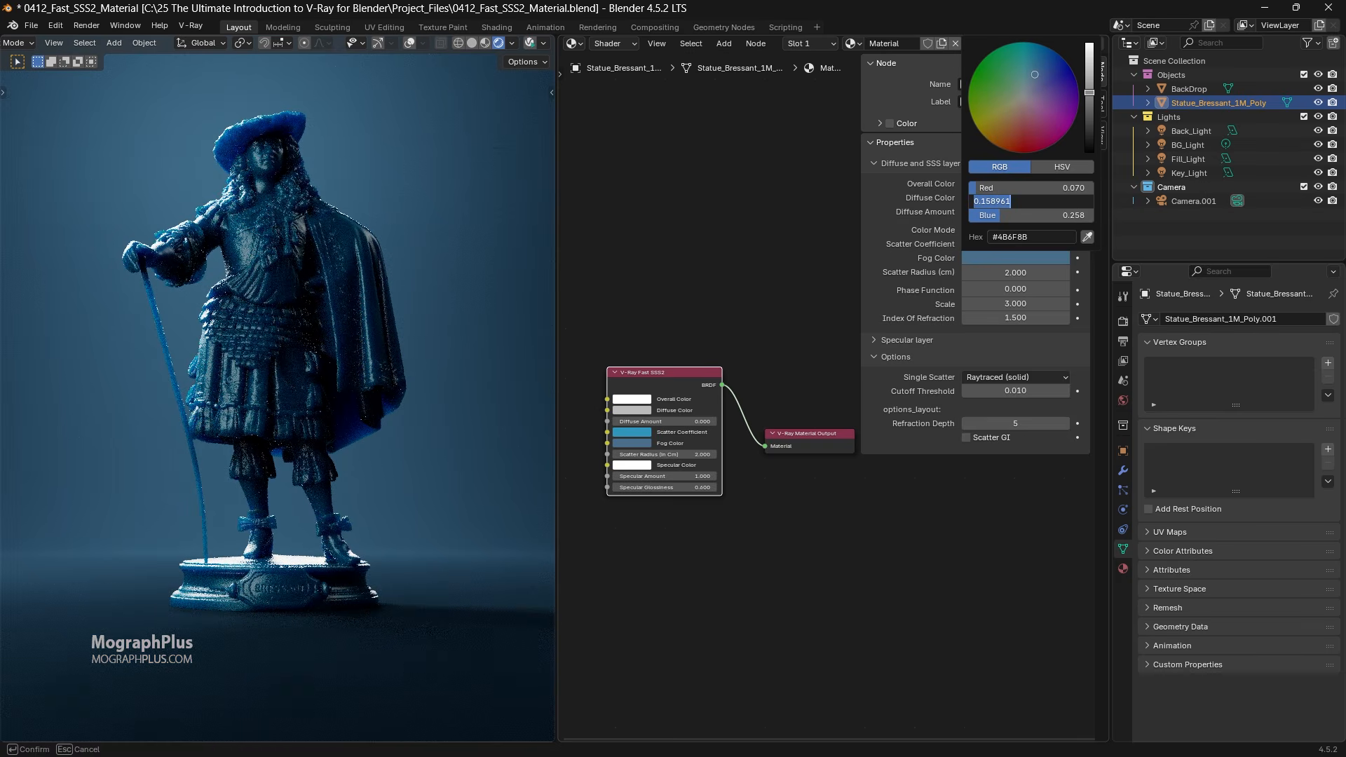
text(0.5)
key(Return)
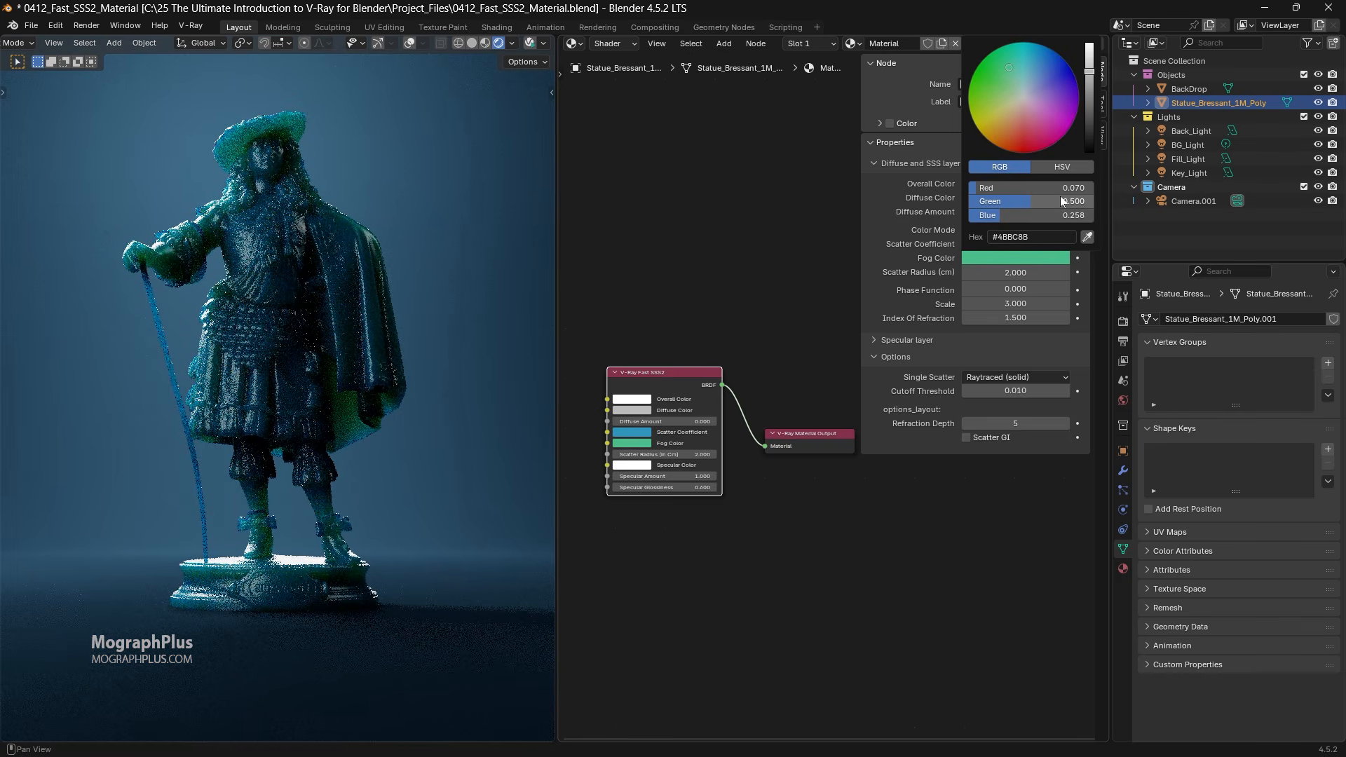
click(1062, 215)
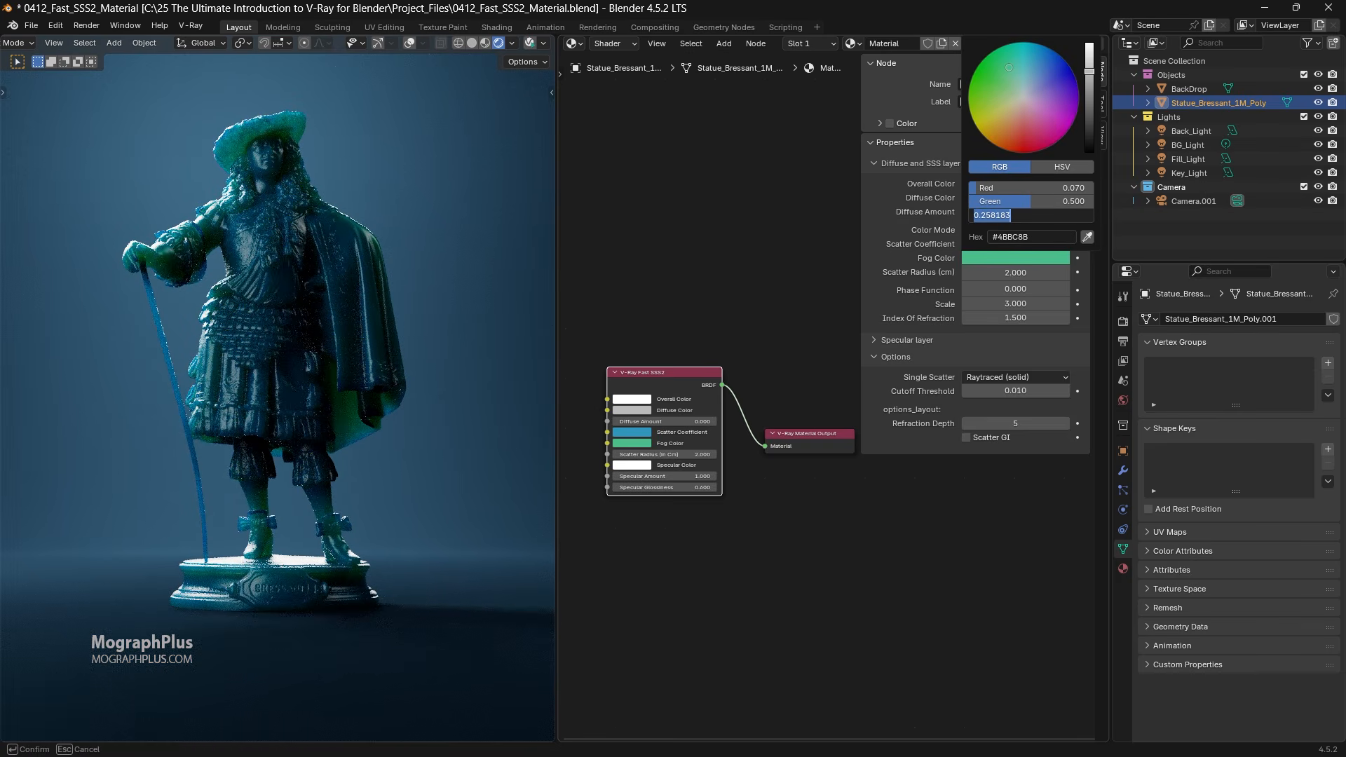
text(0.04)
key(Return)
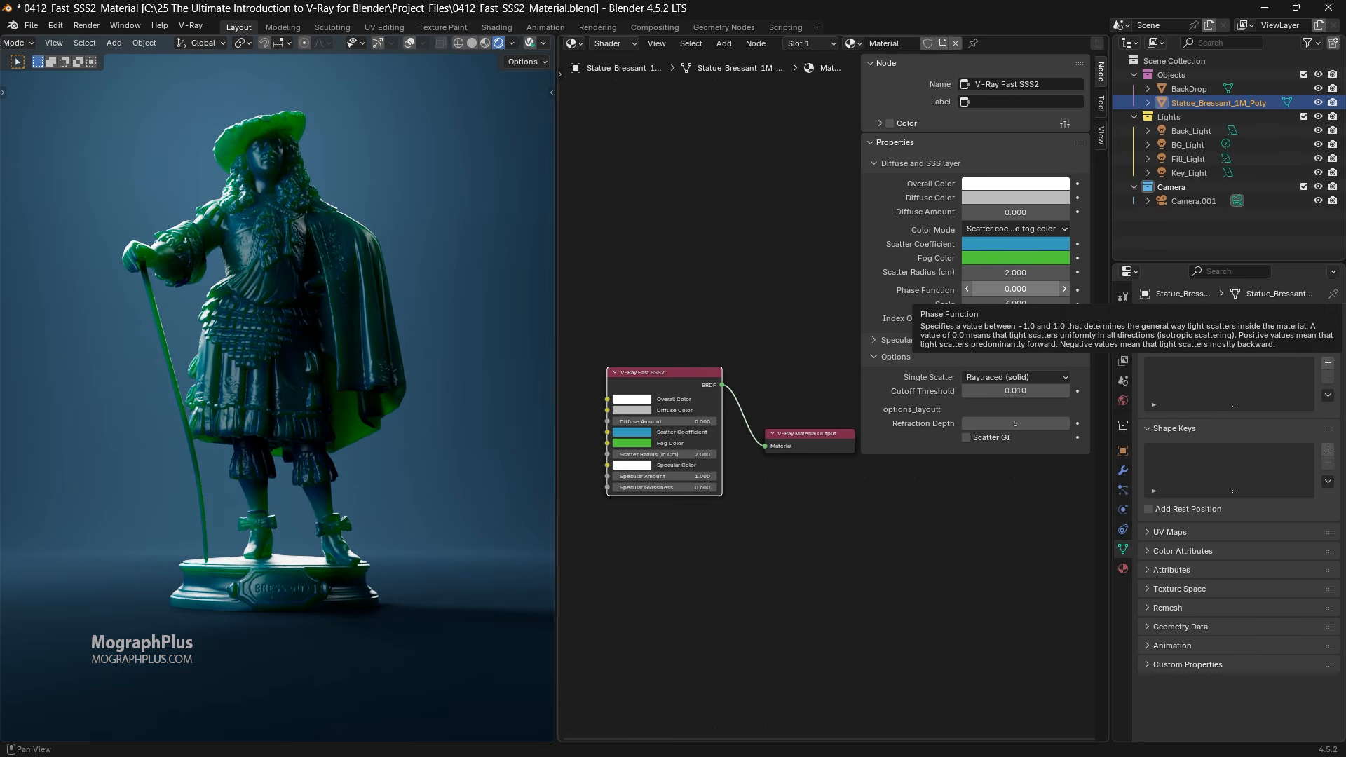
Step: Set the Phase Function of the V-Ray Fast SSS2 material to 0.5
click(1045, 289)
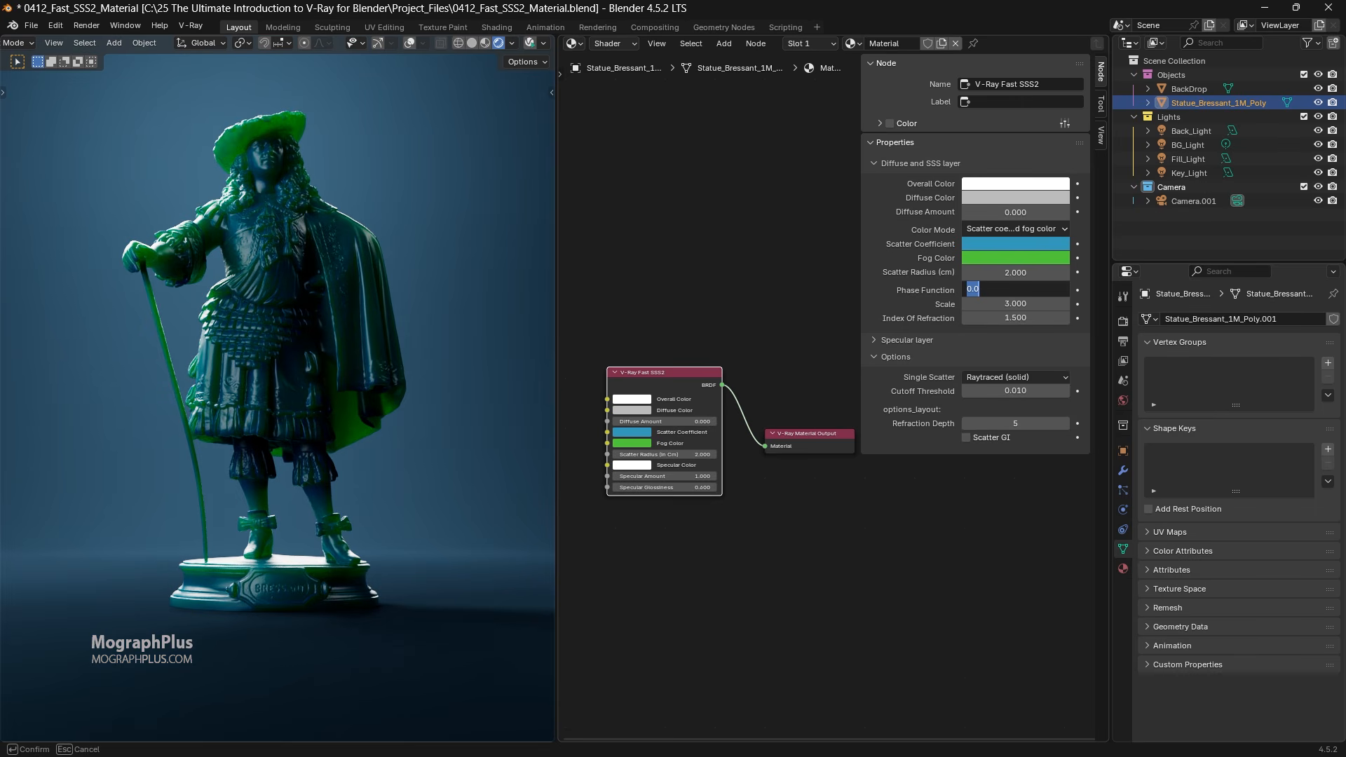
click(921, 297)
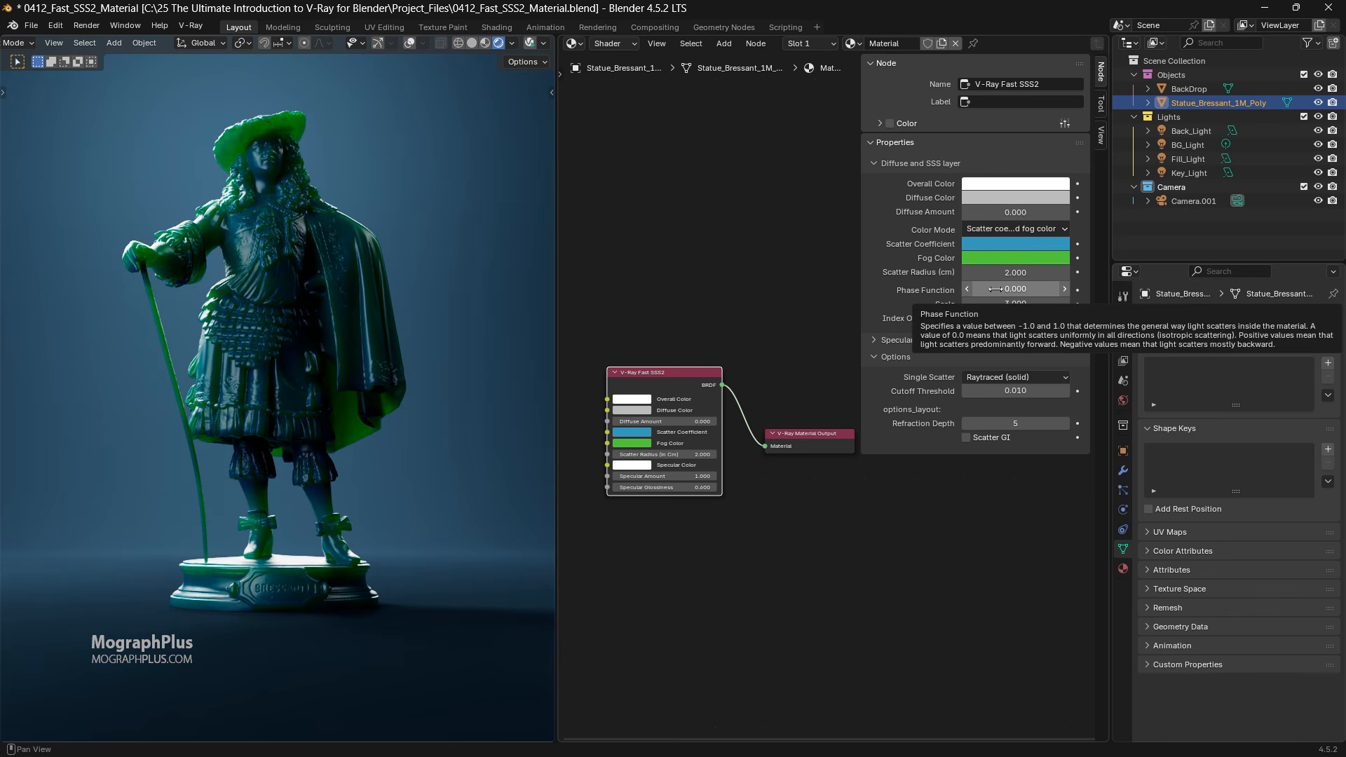
click(995, 289)
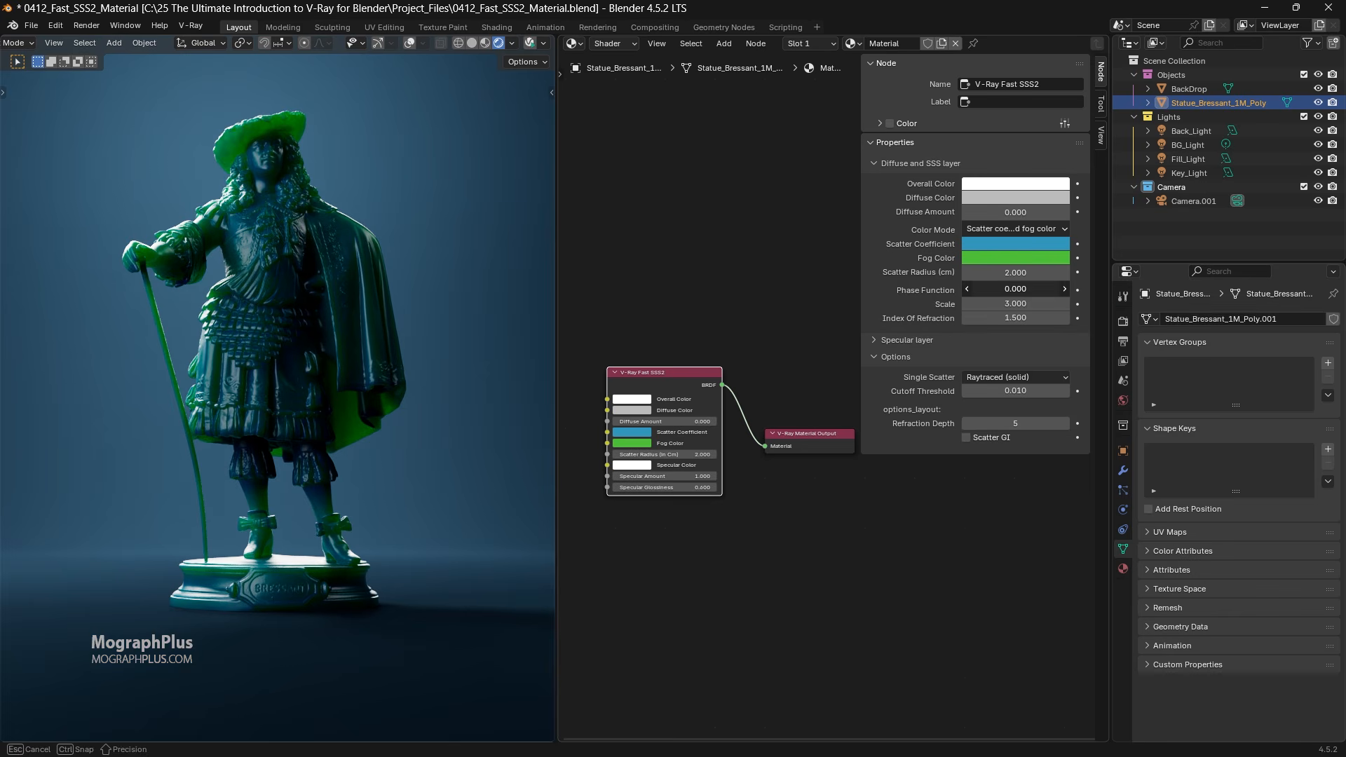
text(0.5)
key(Return)
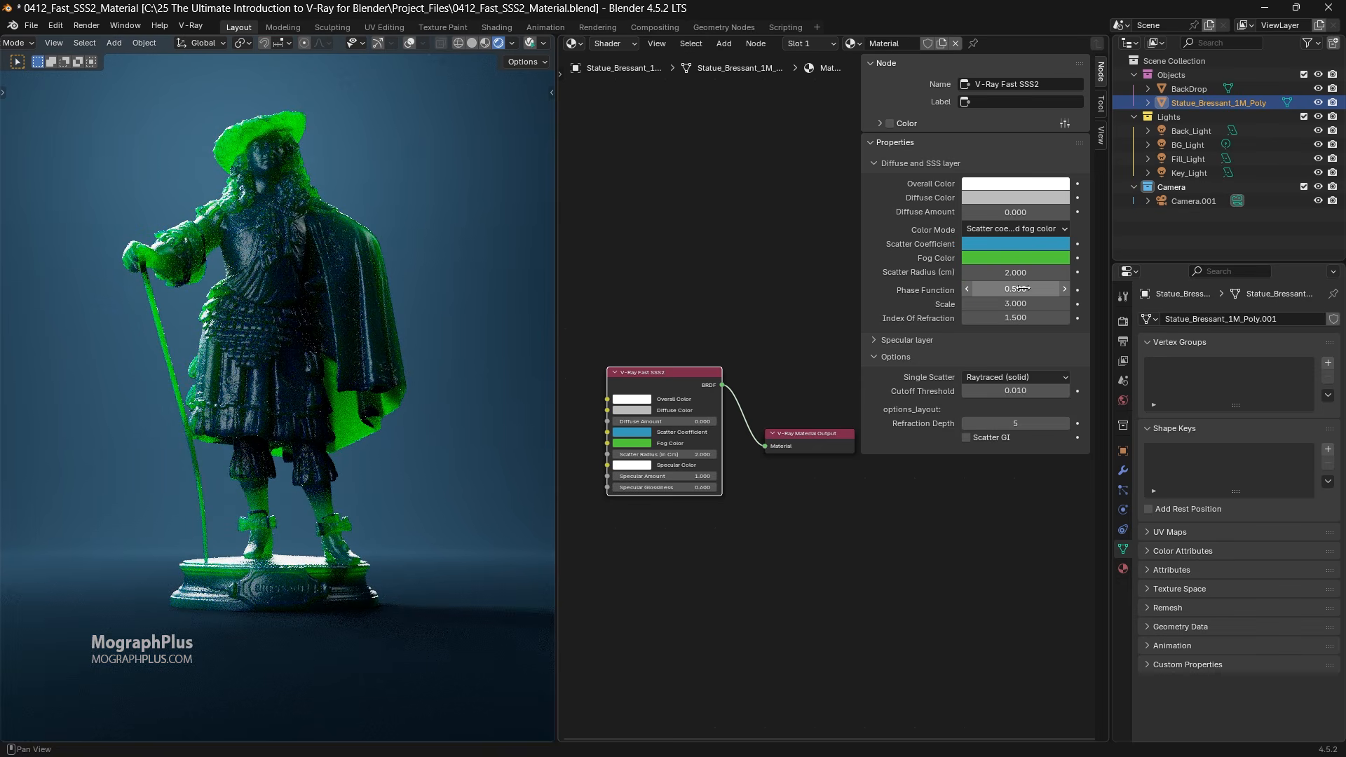
Step: Try a negative Phase Function of -0.5 and return it to 0.5
click(1019, 288)
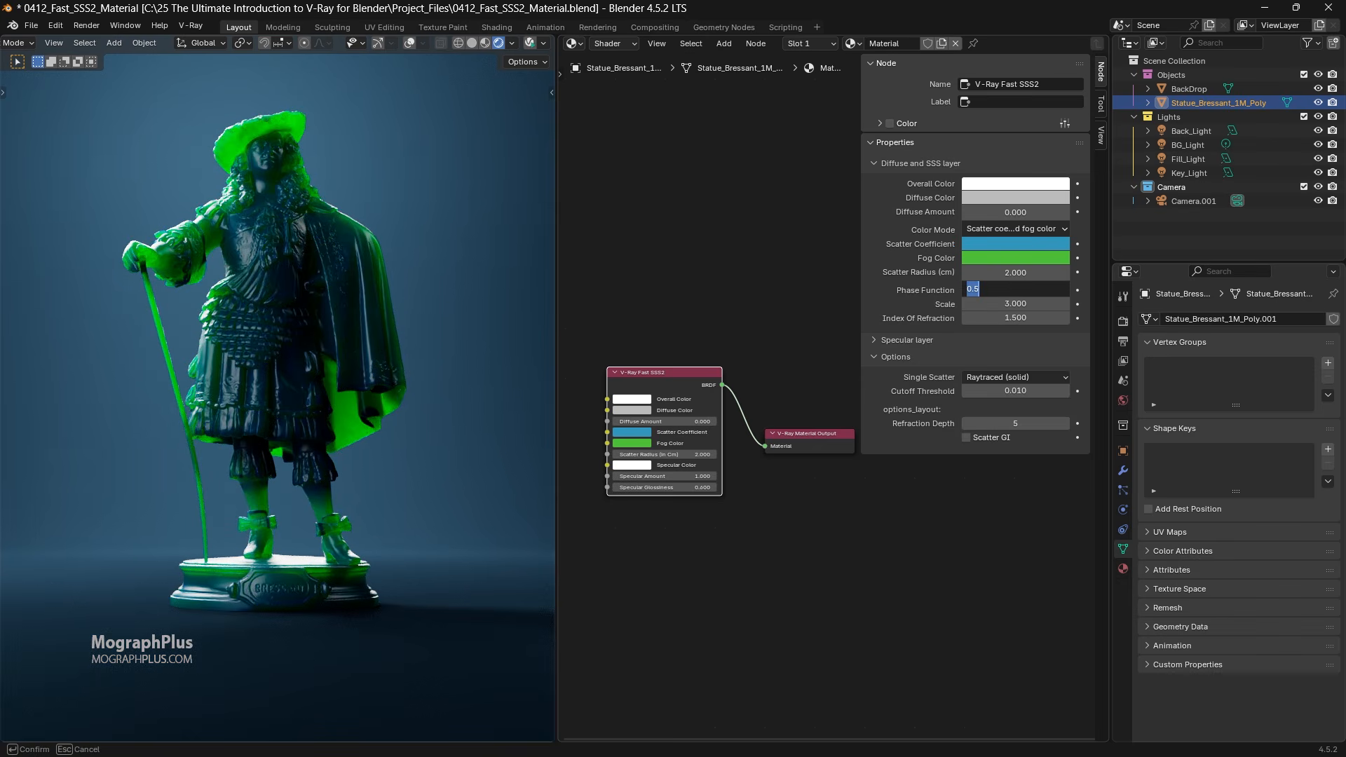
text(-0.8)
key(Return)
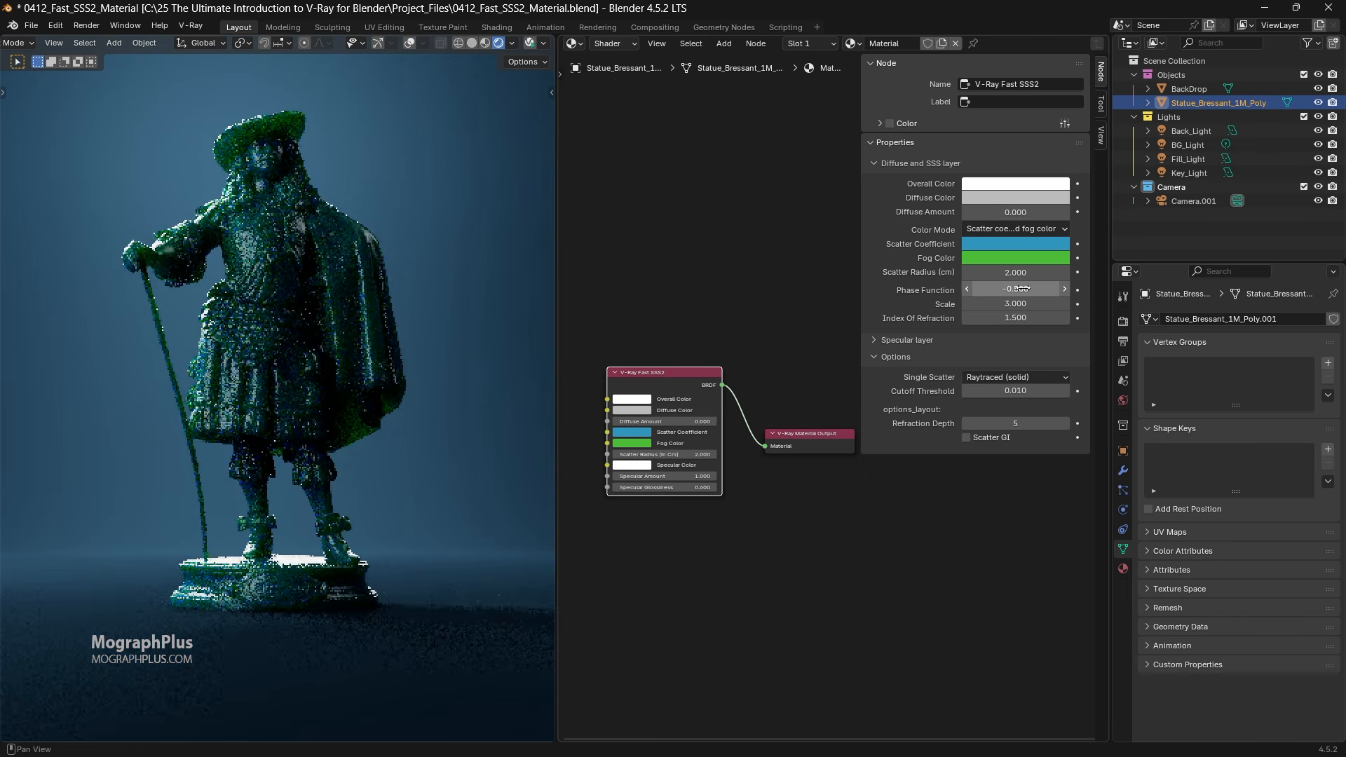
click(1019, 289)
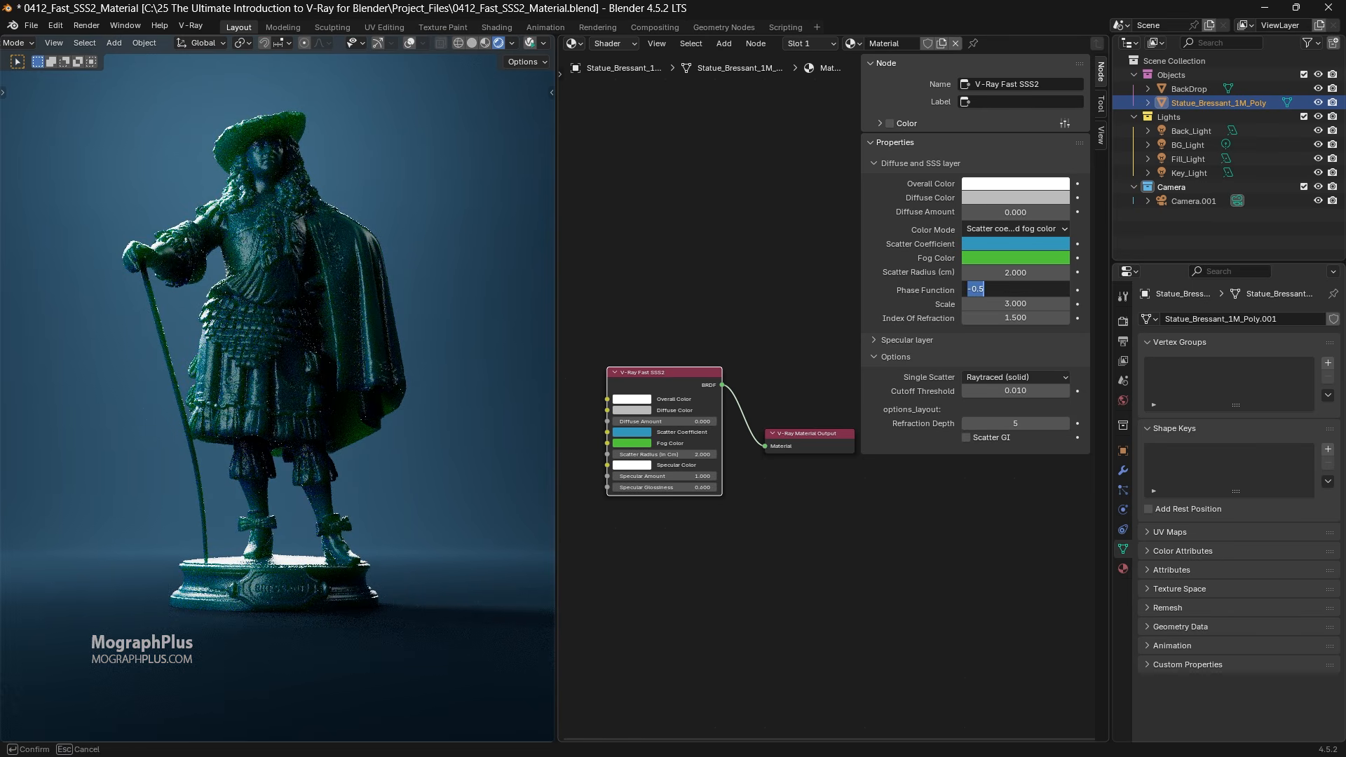
text(0.5)
key(Return)
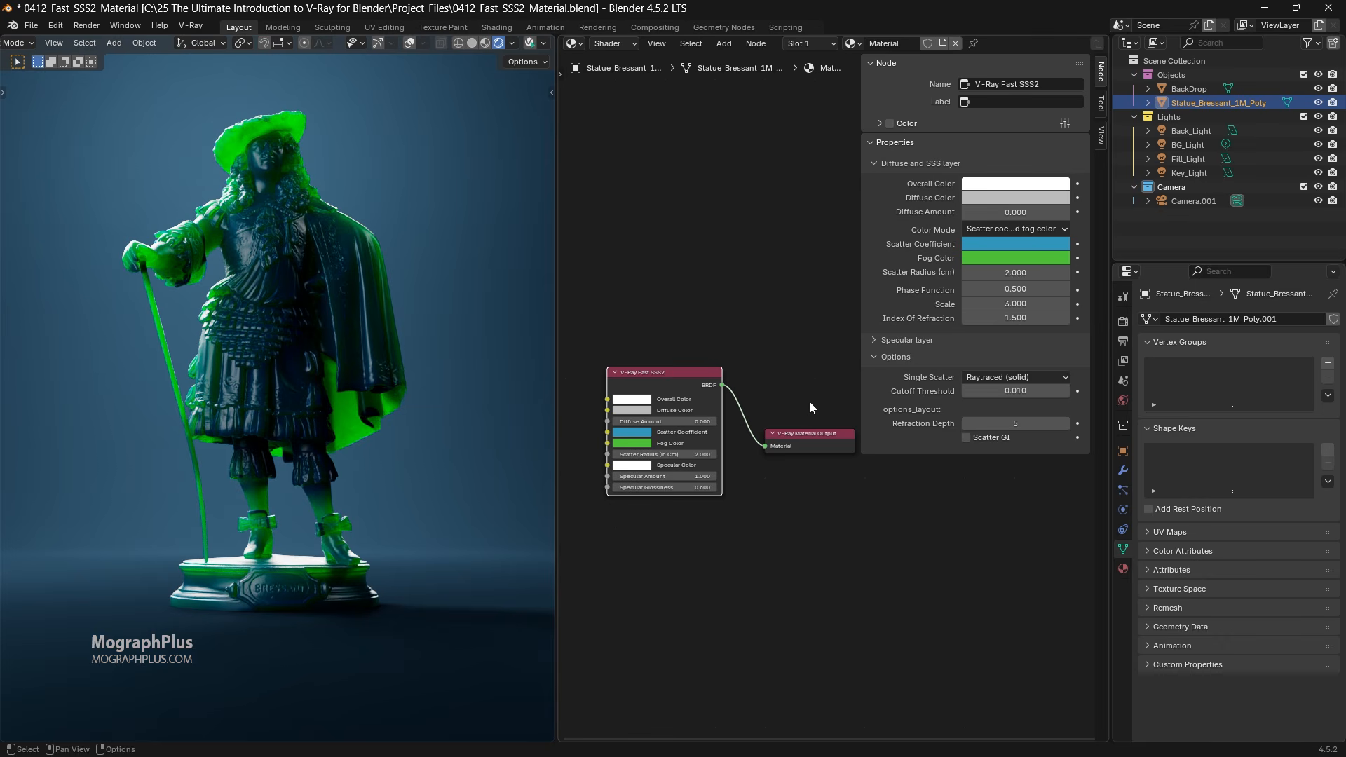
Step: Expand the specular layer settings and test the Specular Color brightness, keeping the color white and the Specular Amount at 1.0
click(875, 340)
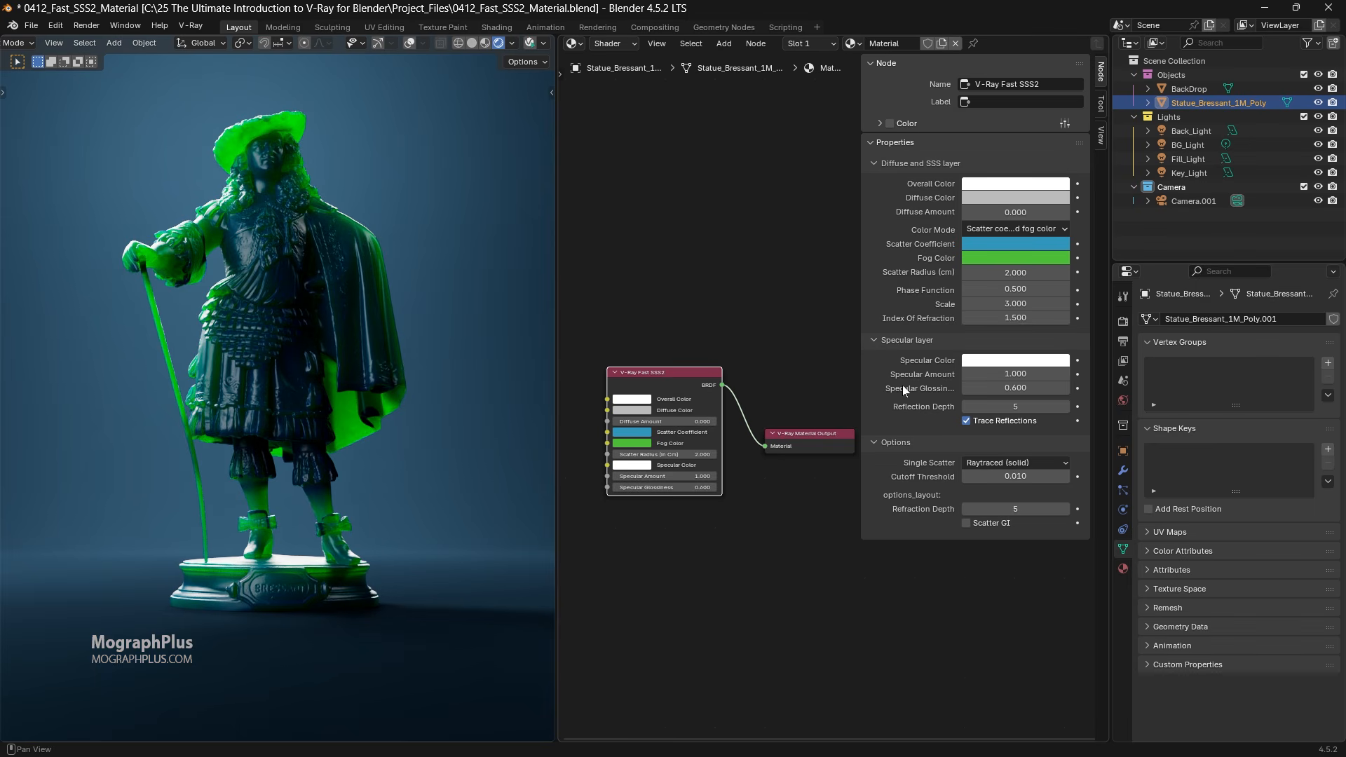
click(1034, 361)
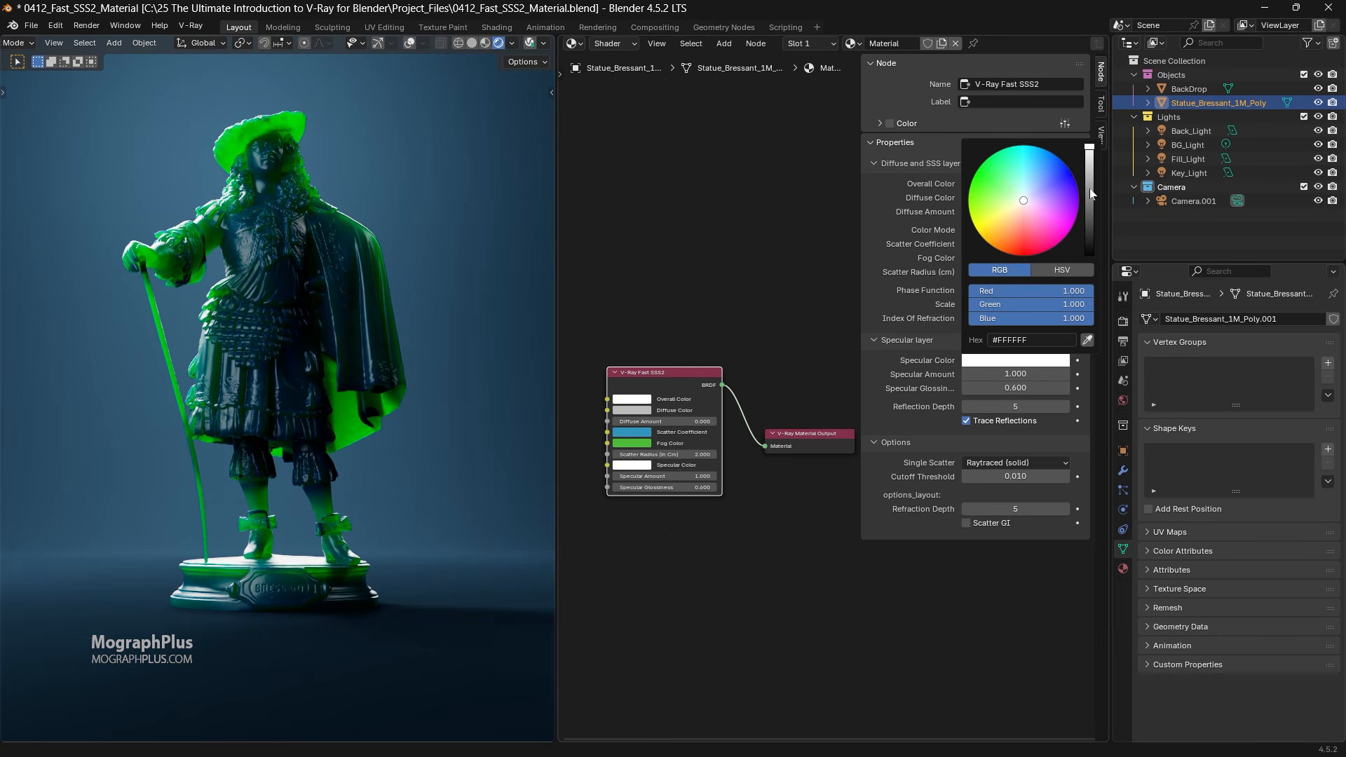
drag(1091, 187, 1090, 151)
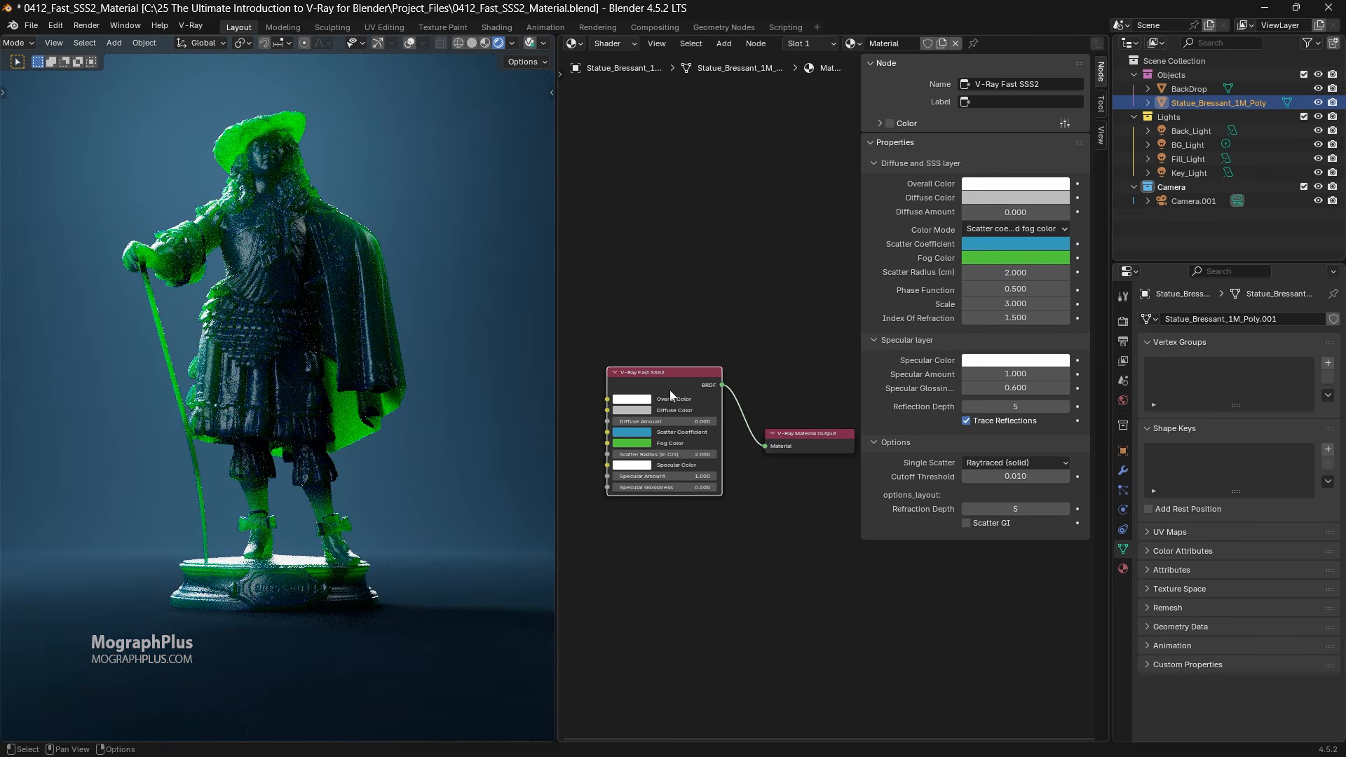
drag(1010, 374, 1010, 374)
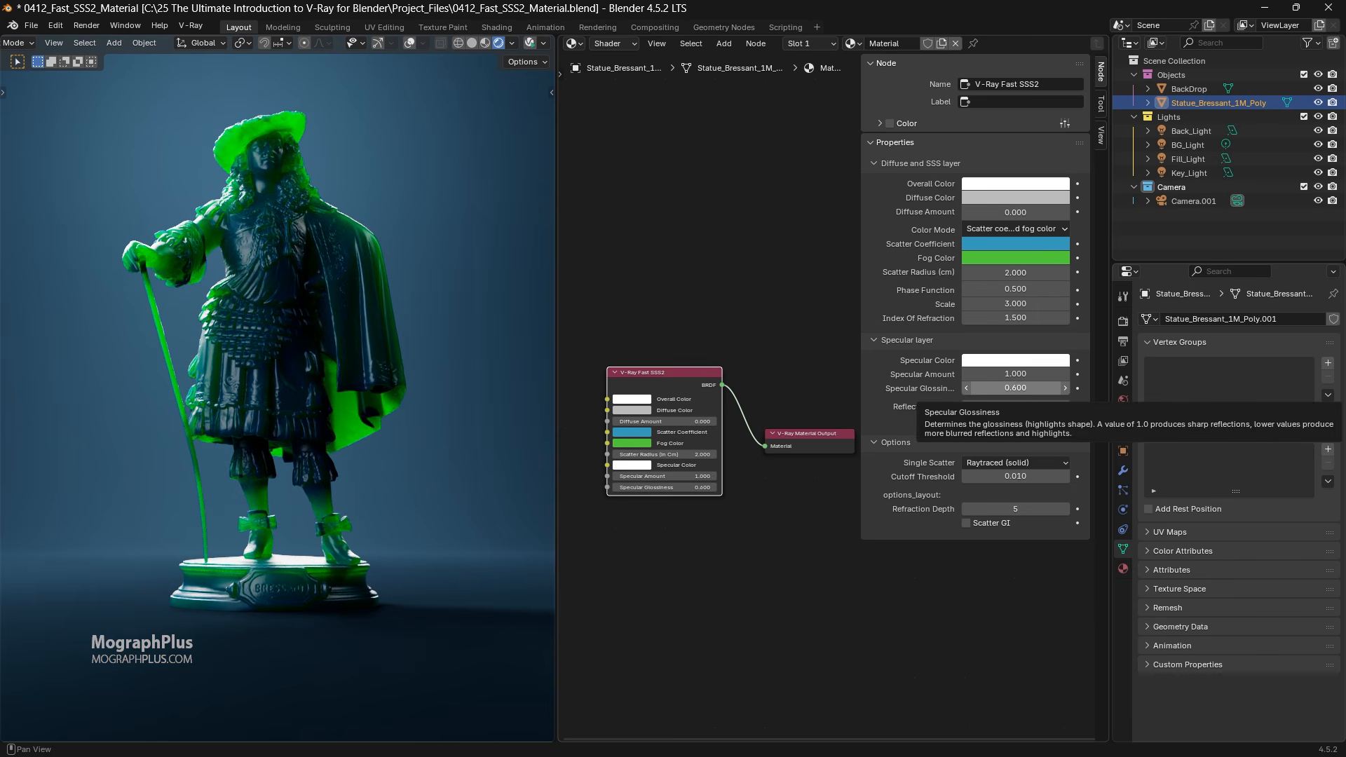
Step: Try a Specular Glossiness of 1.0 and compare the render with Trace Reflections disabled and enabled
drag(1016, 388, 1067, 388)
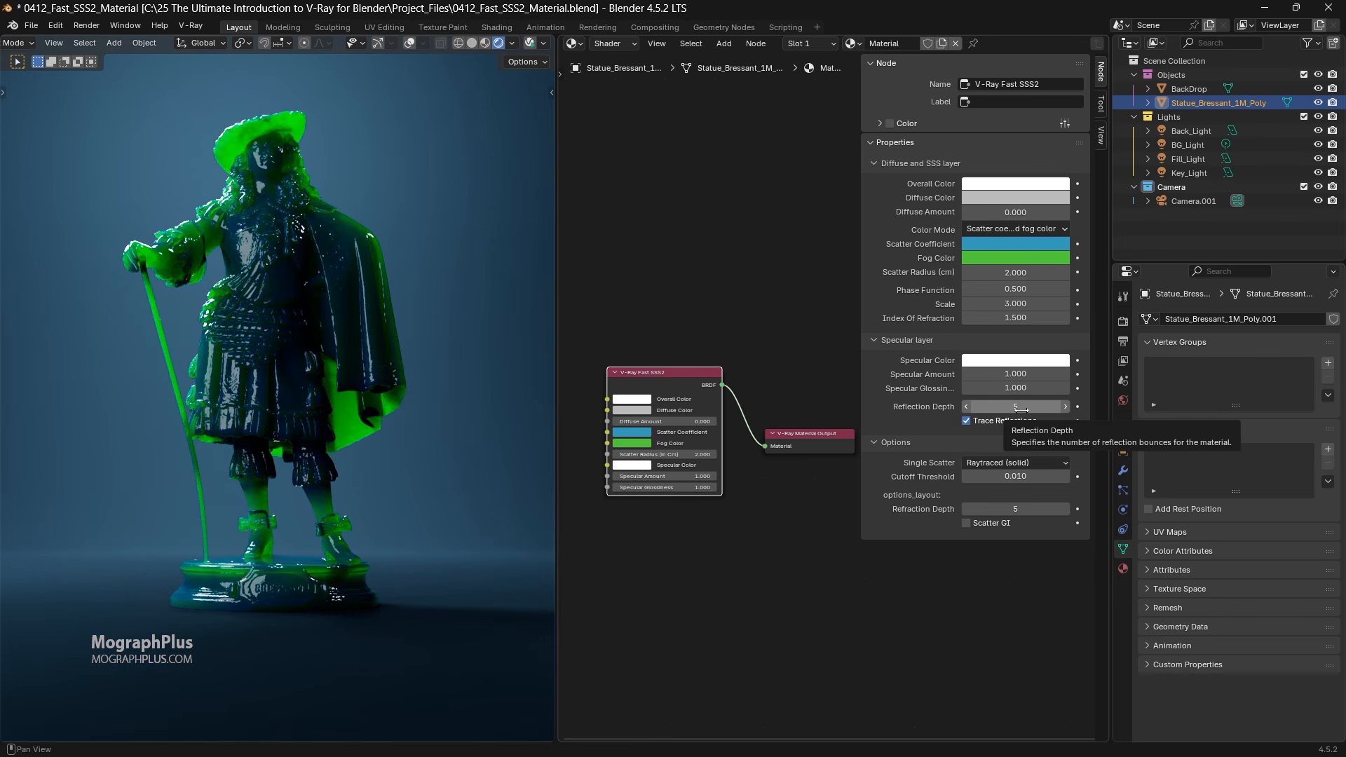
click(969, 423)
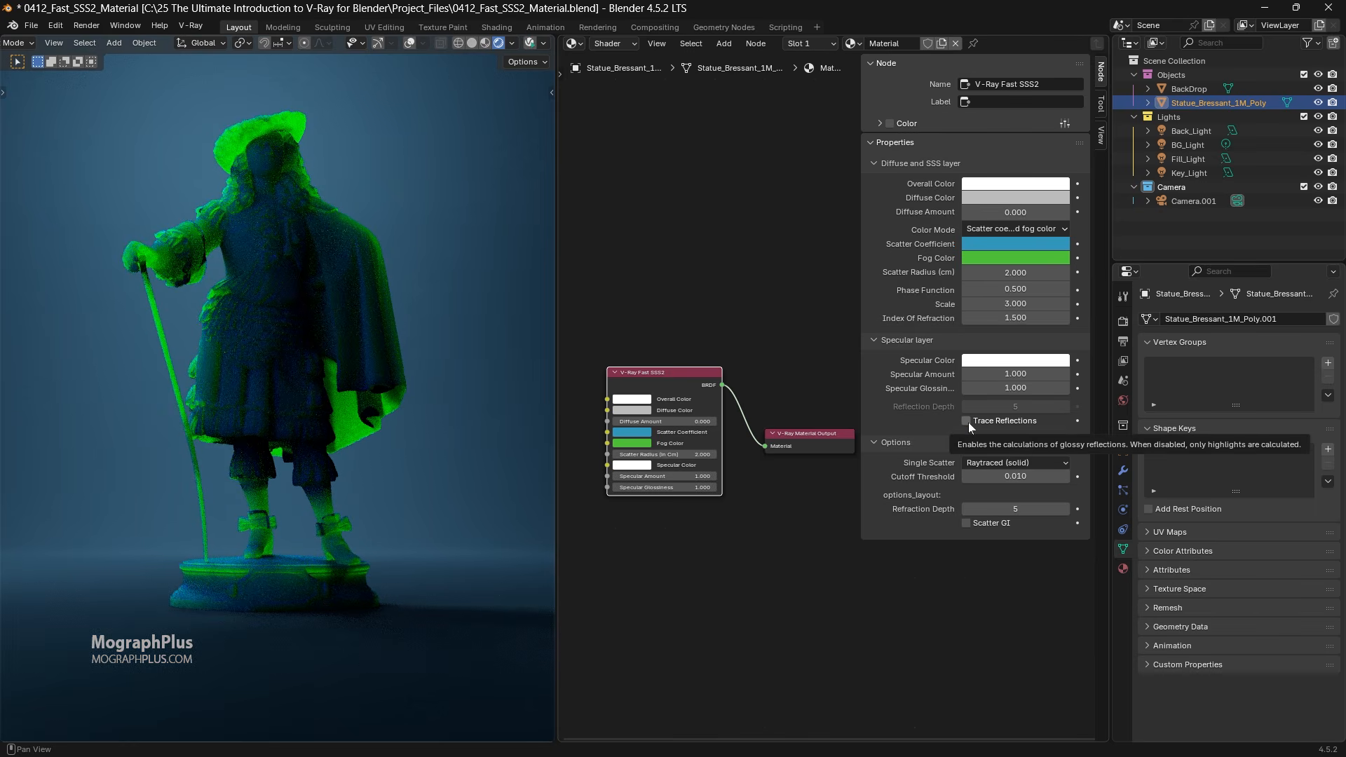
click(967, 421)
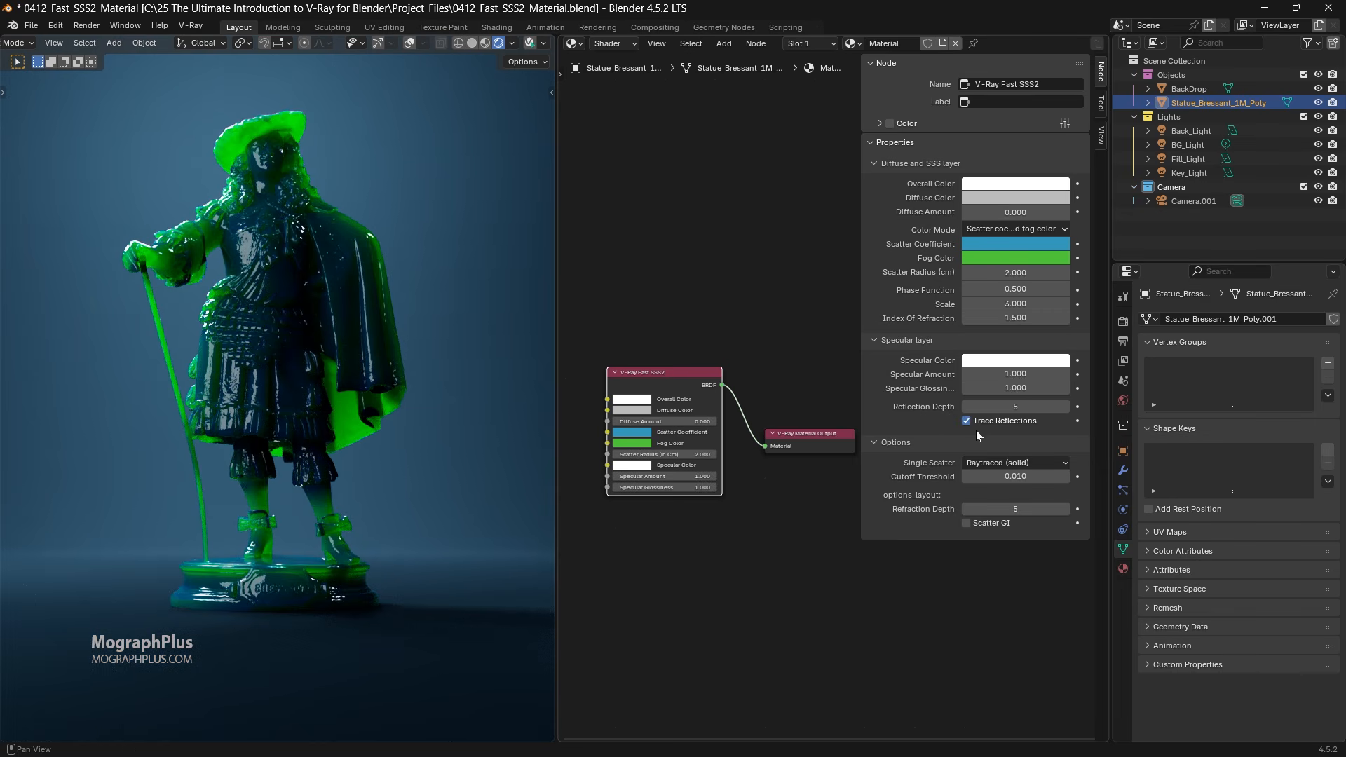
Step: Try a lower Reflection Depth on the specular layer and return it to 5
click(966, 407)
click(966, 406)
click(966, 406)
click(966, 406)
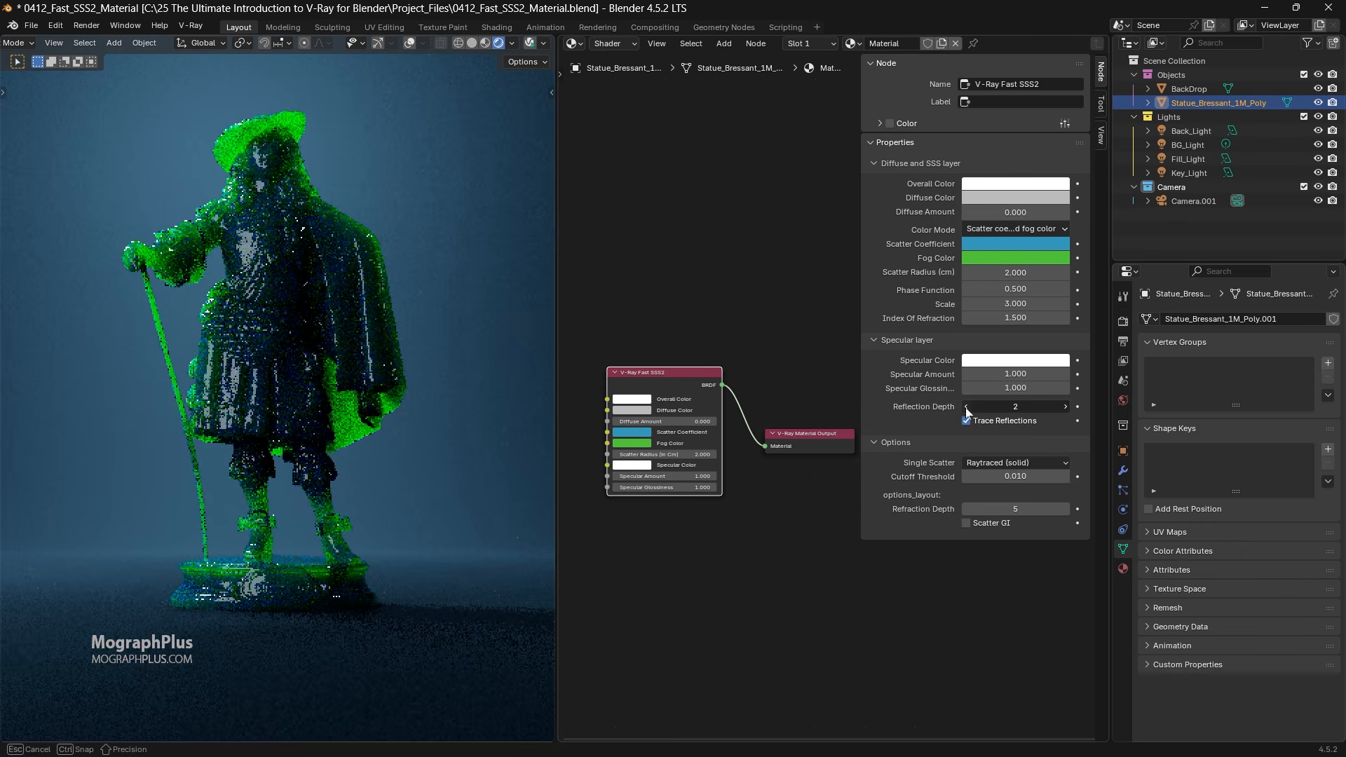
click(1068, 410)
click(1069, 410)
click(1069, 410)
click(1068, 410)
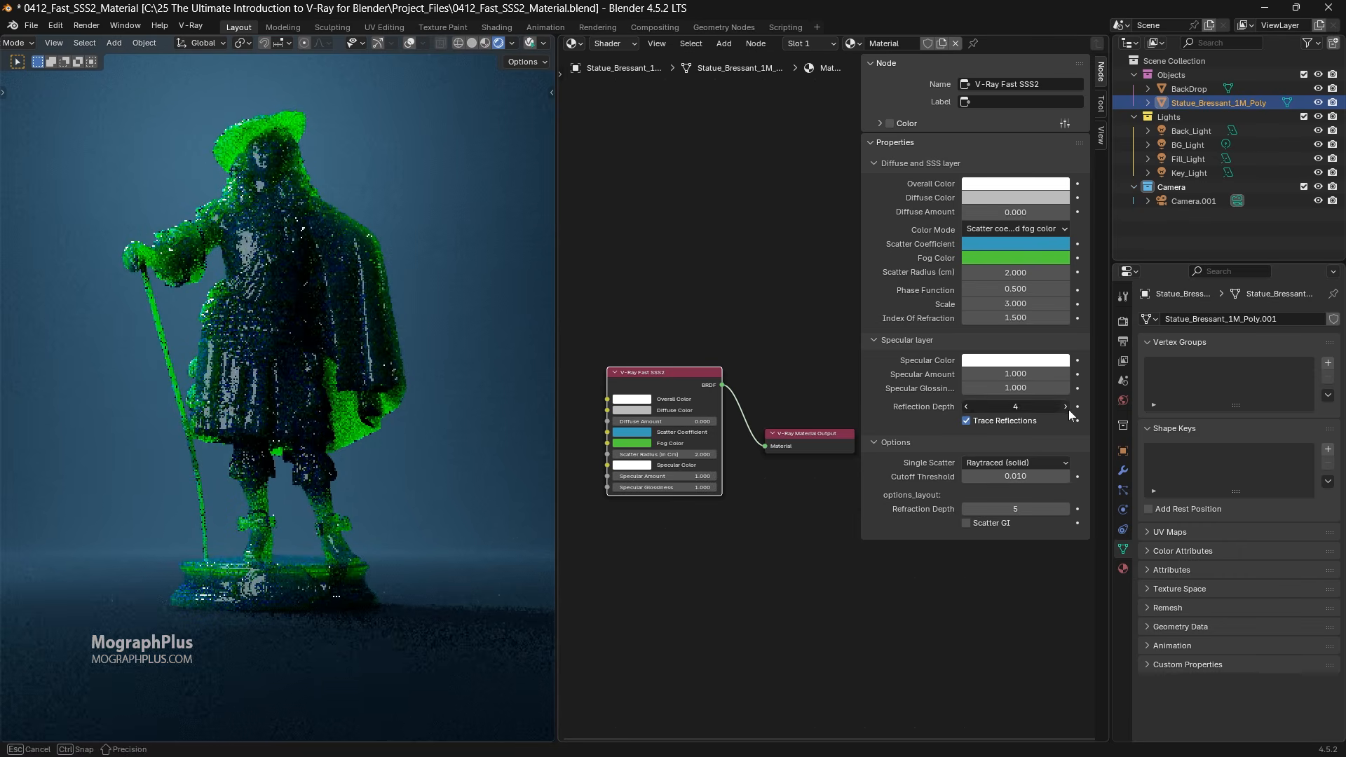
click(998, 462)
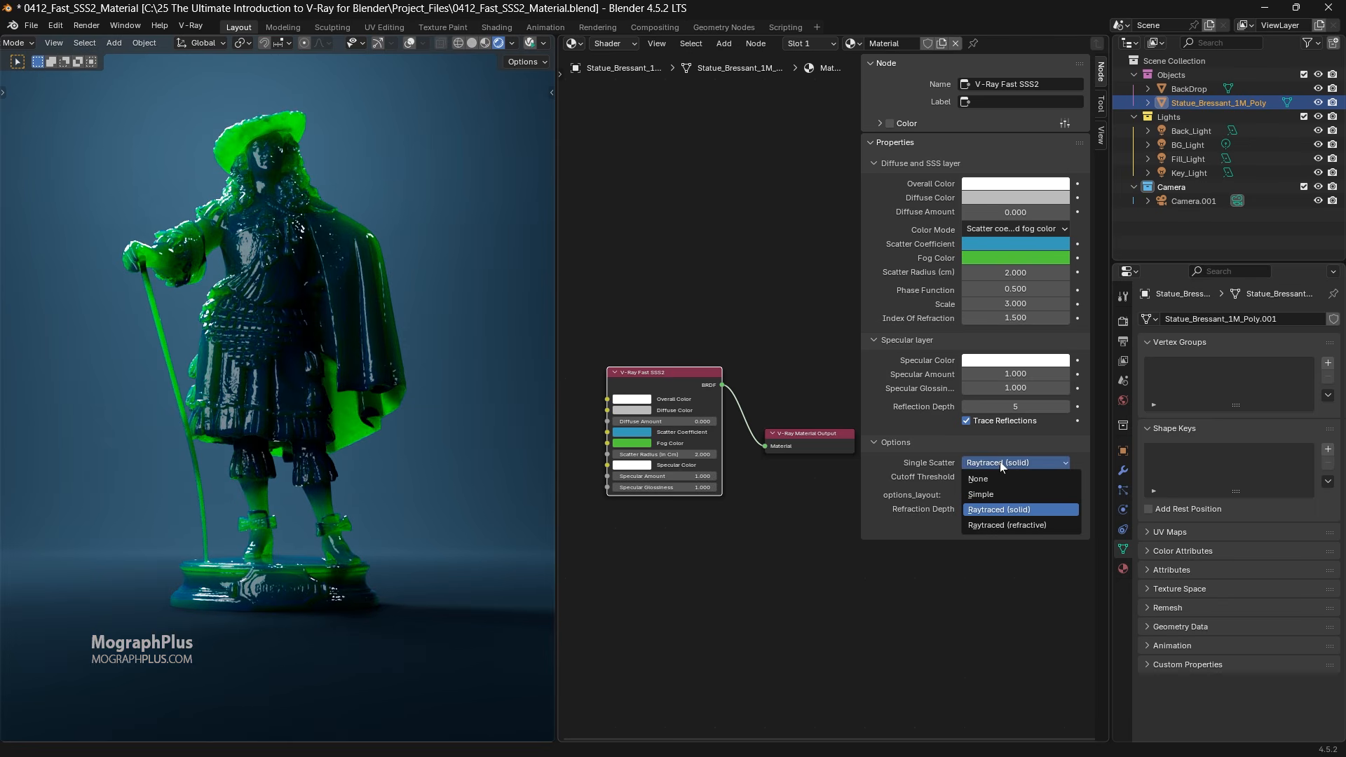
Step: Set the Specular Glossiness back to 0.6
click(1006, 387)
text(0.6)
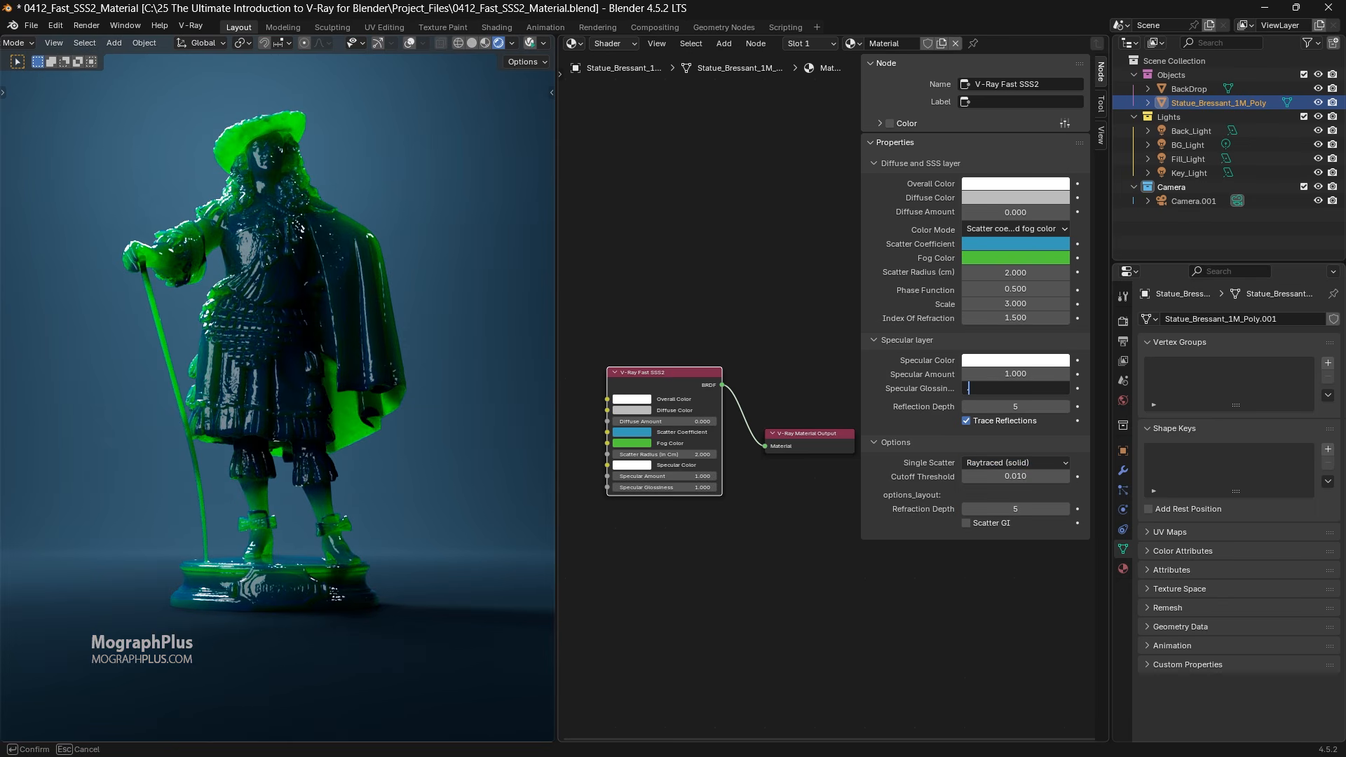
key(Return)
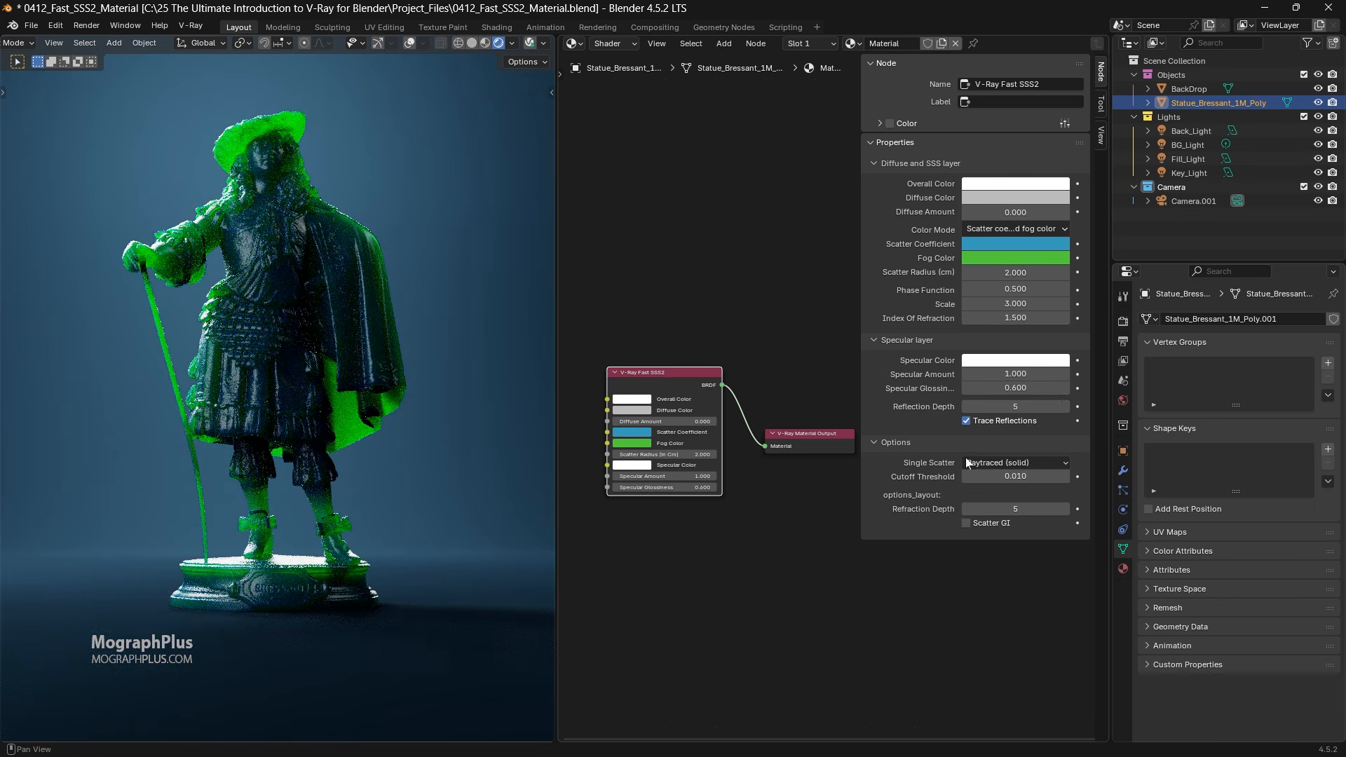
Step: Compare the Simple and Raytraced (solid) Single Scatter modes, and set Single Scatter to Raytraced (refractive)
click(985, 462)
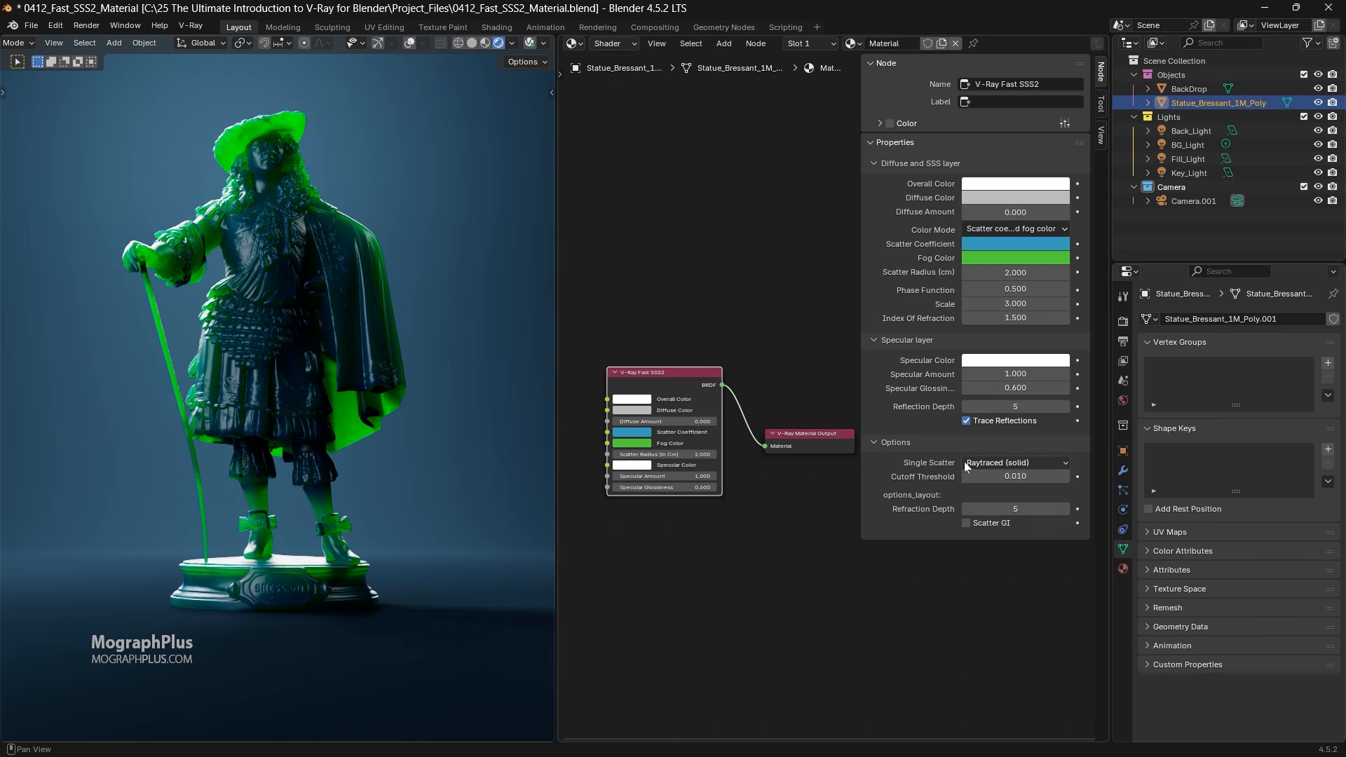
click(972, 463)
click(1013, 493)
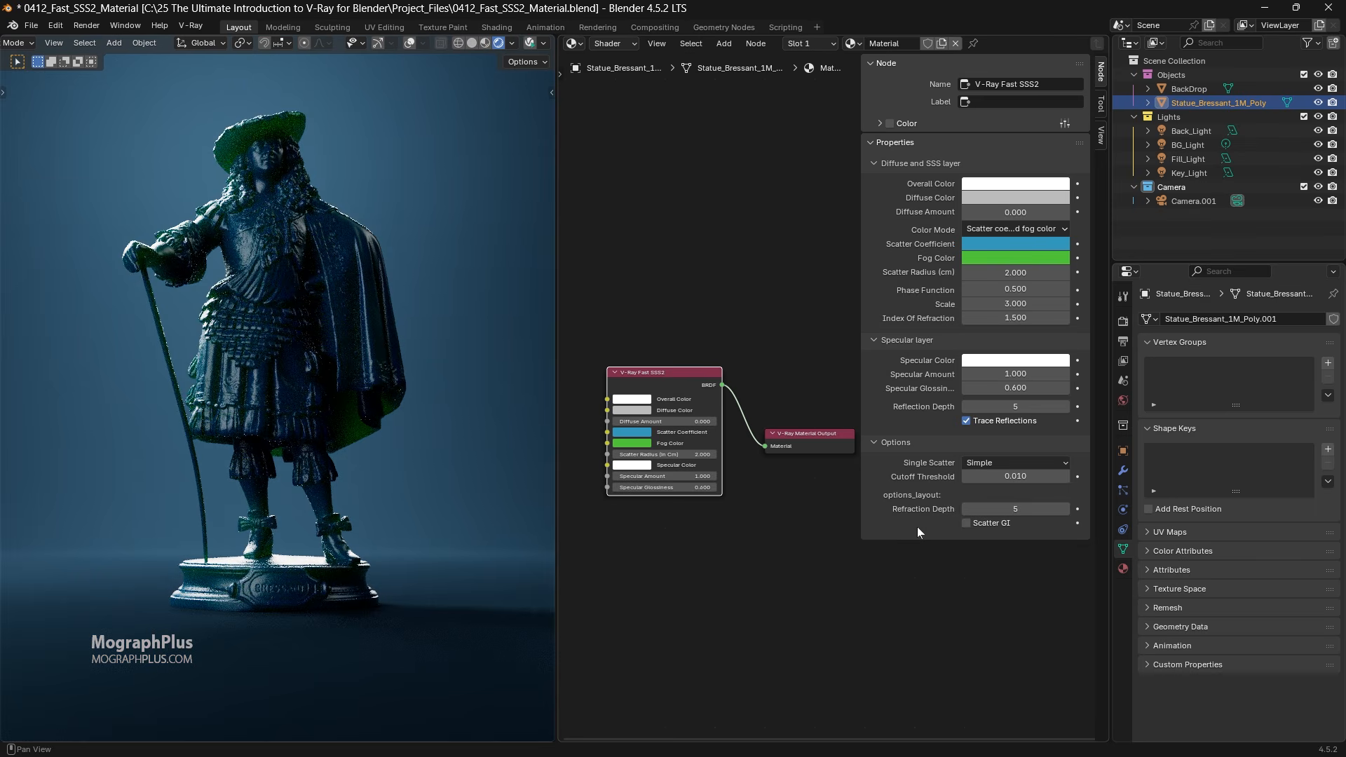
click(983, 462)
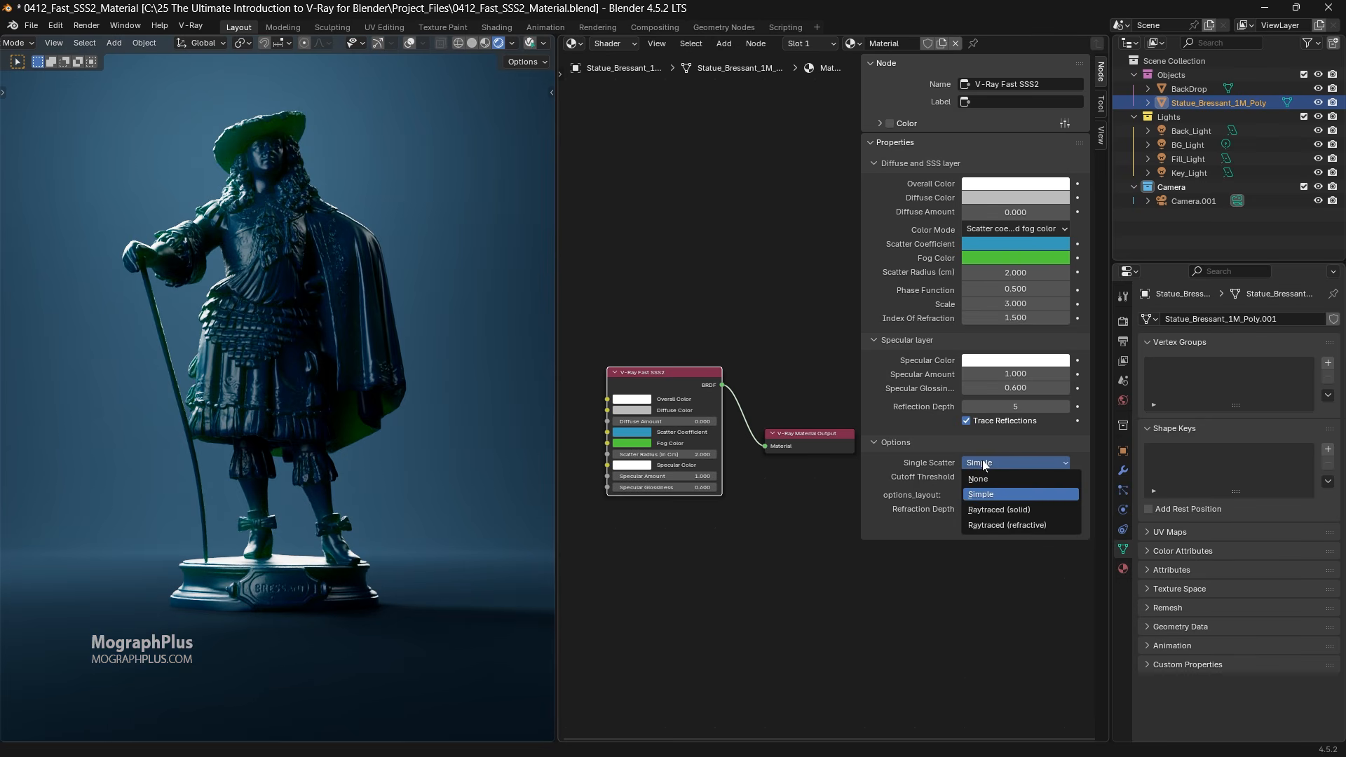
click(1036, 508)
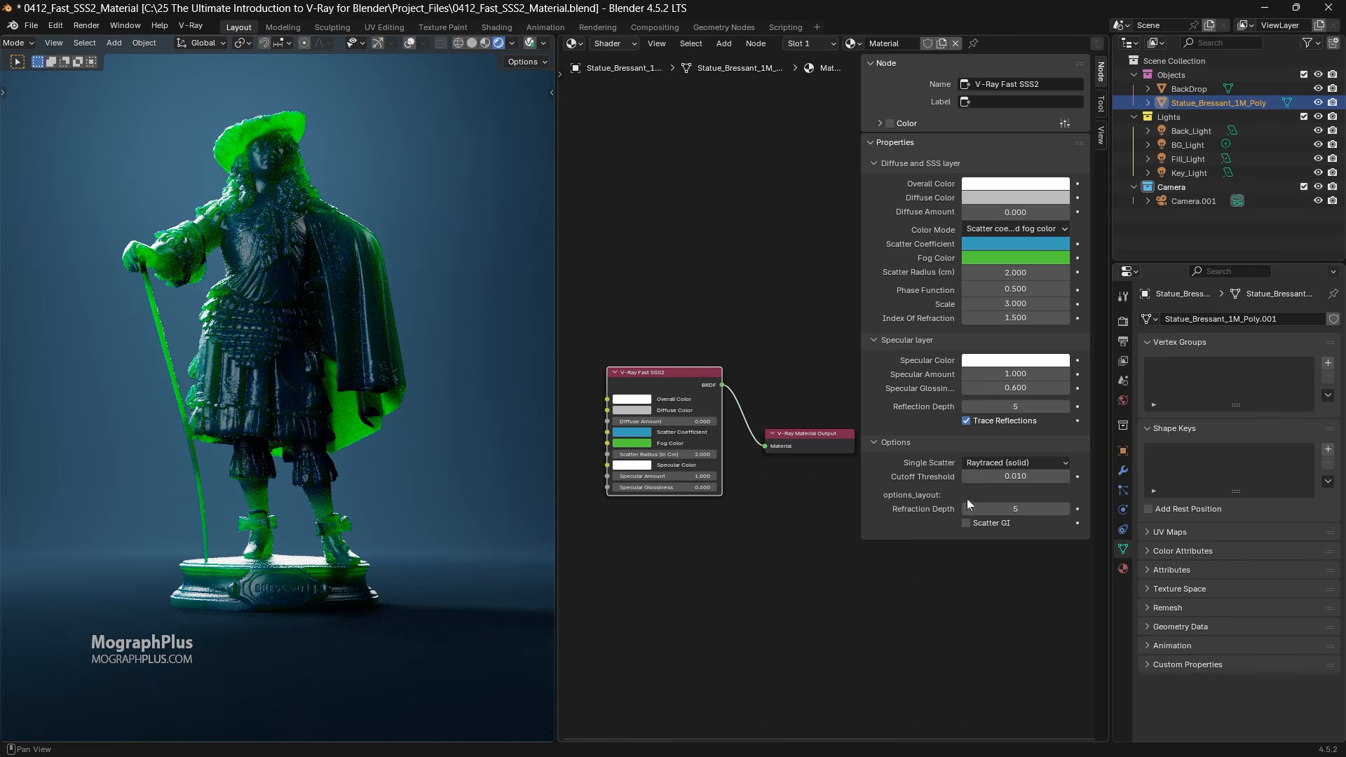
click(999, 462)
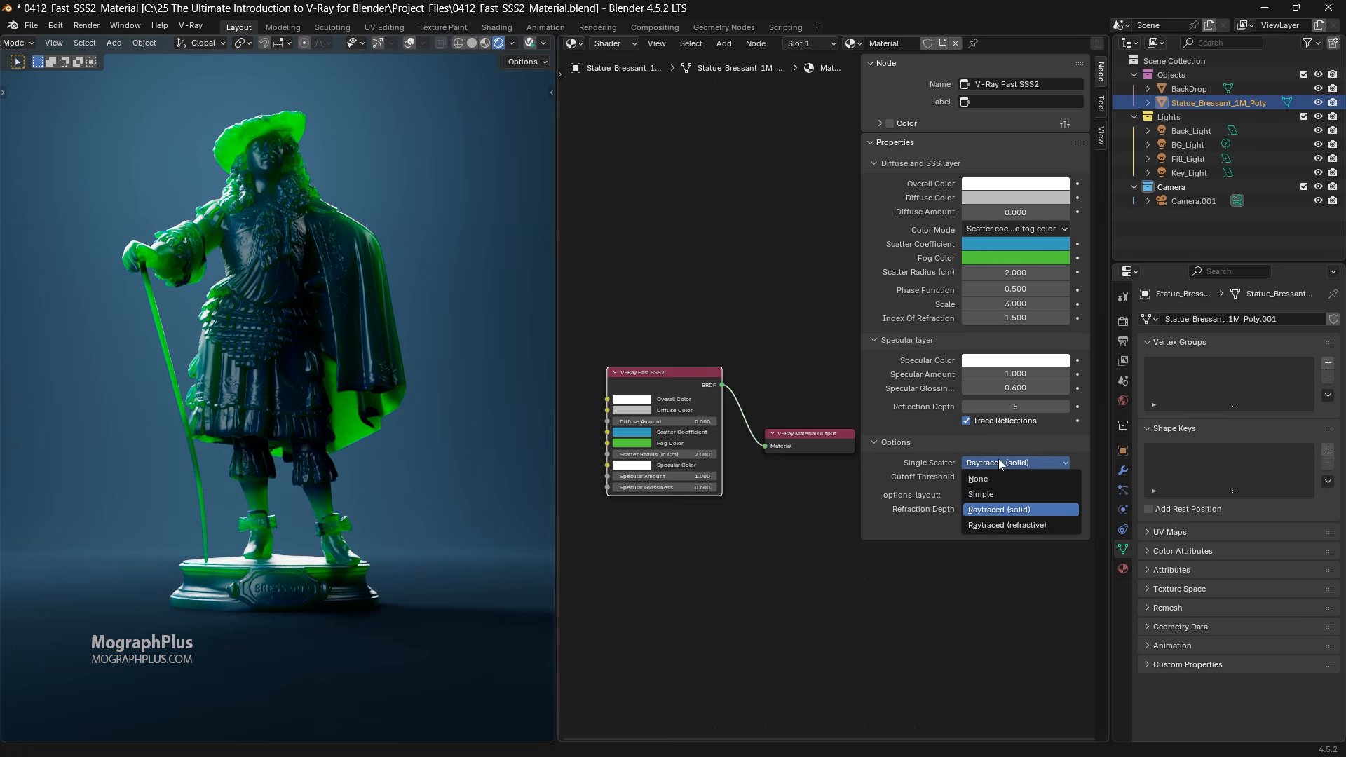
click(1046, 526)
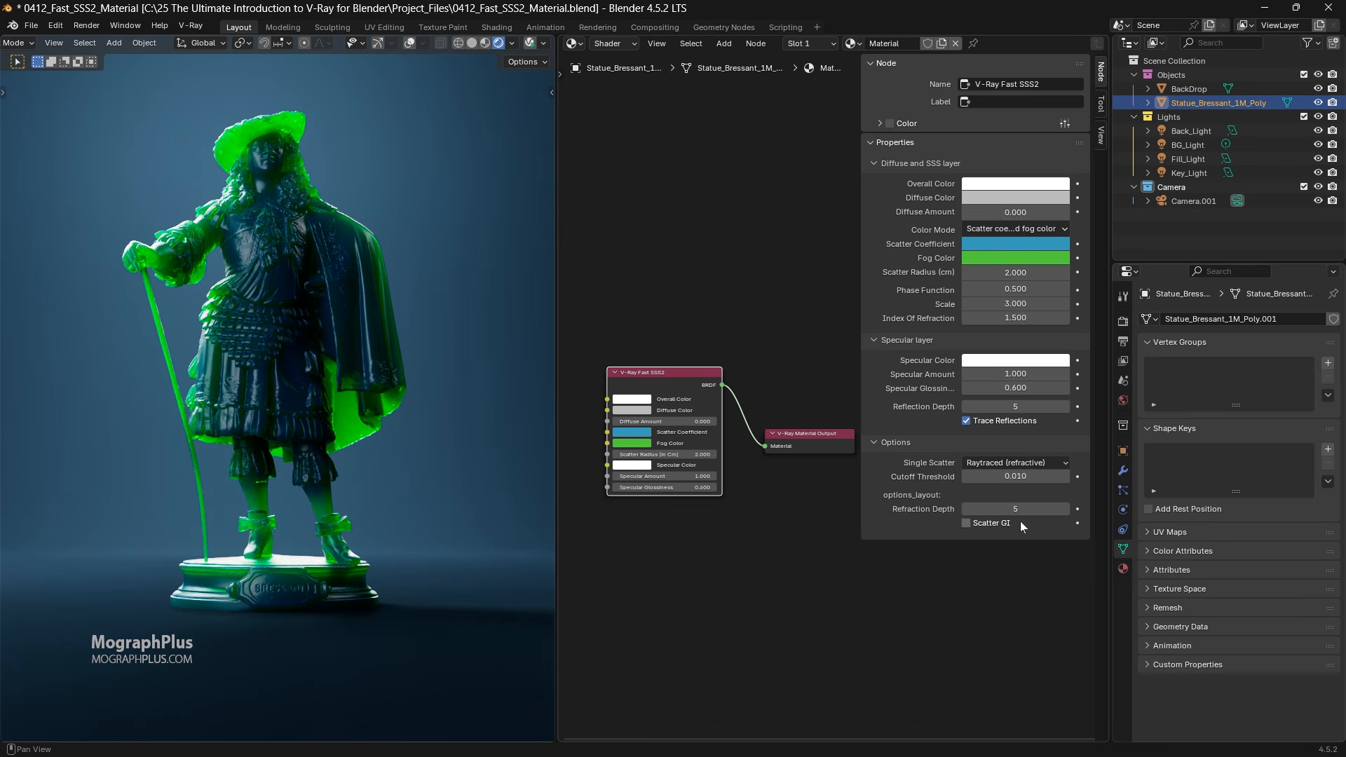
Step: Try a lower Refraction Depth for the refractive scattering and return it to 5
drag(1033, 514, 971, 514)
click(1066, 509)
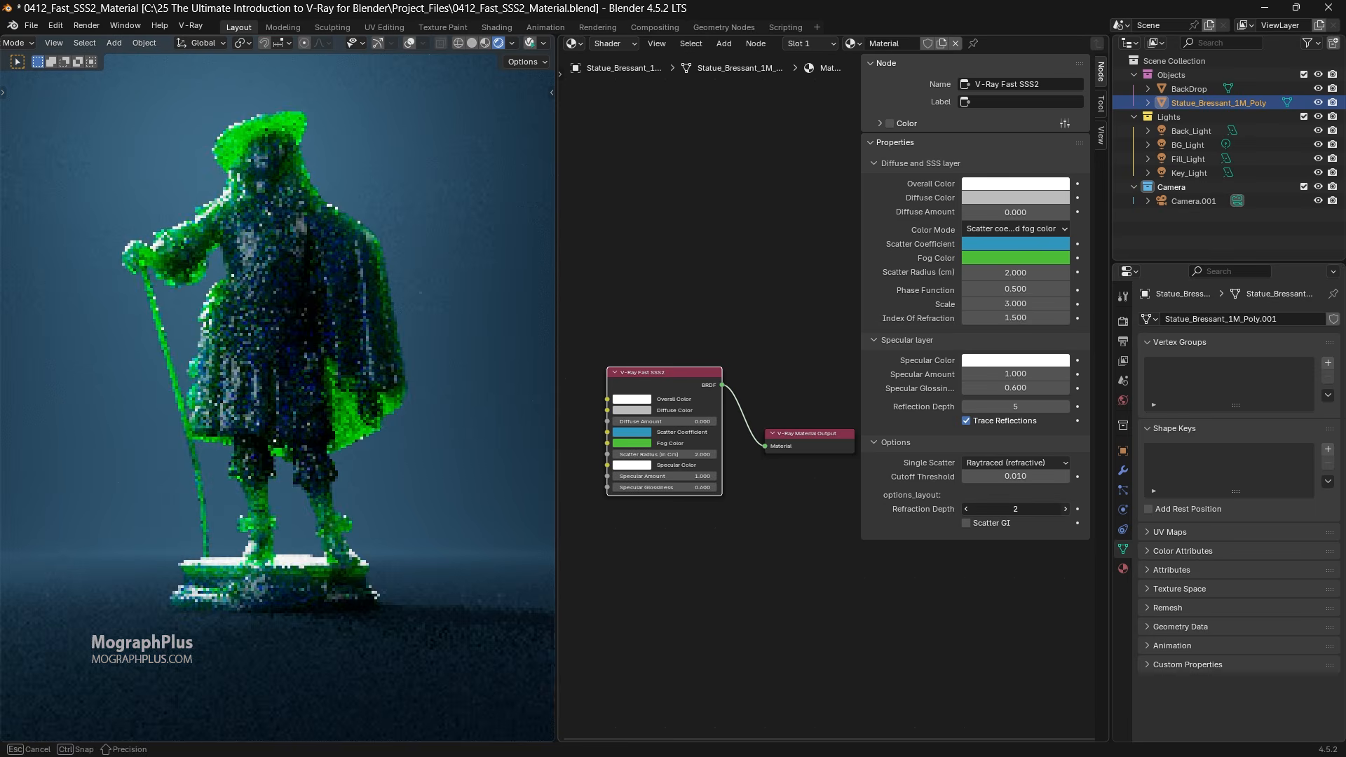
click(1066, 509)
click(1066, 509)
click(1066, 509)
click(1036, 464)
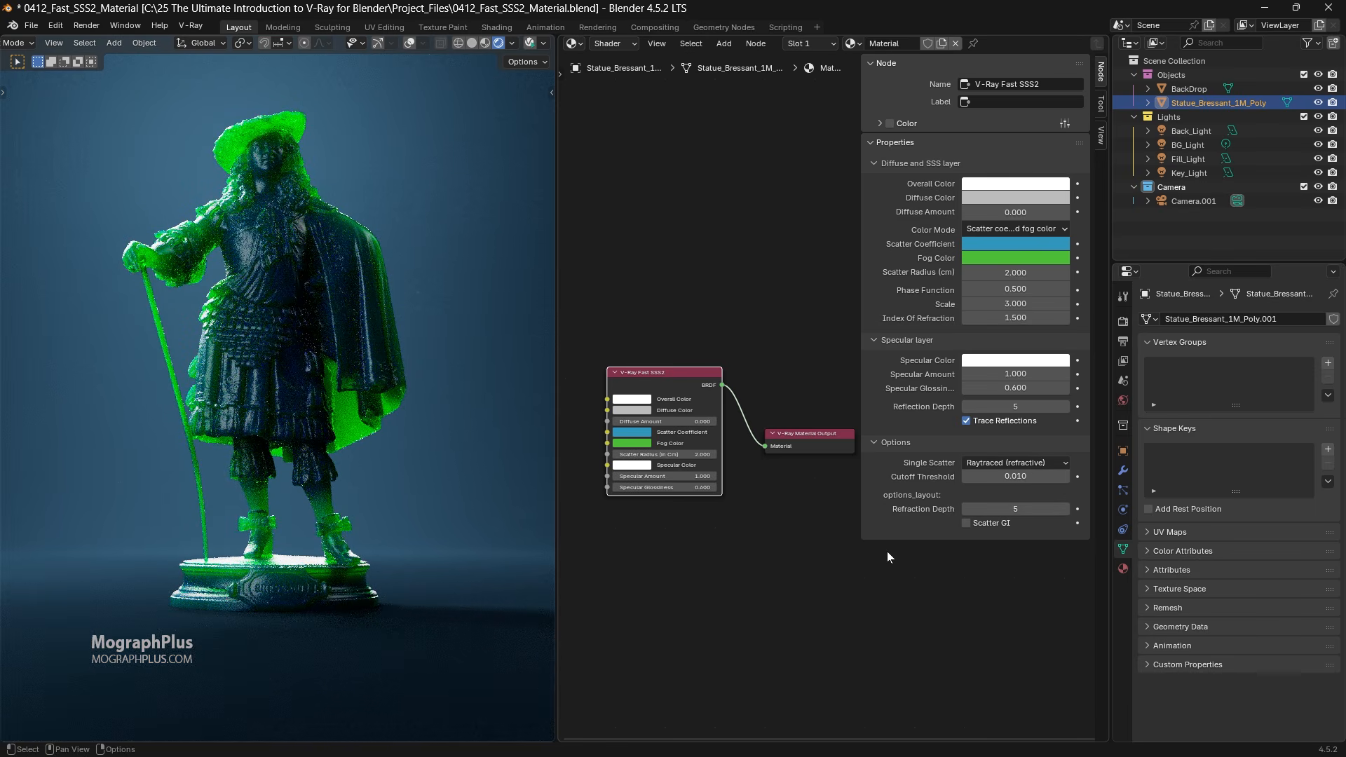
Step: Toggle Scatter GI on and off to compare its effect on the render, leaving it disabled
click(967, 523)
click(966, 523)
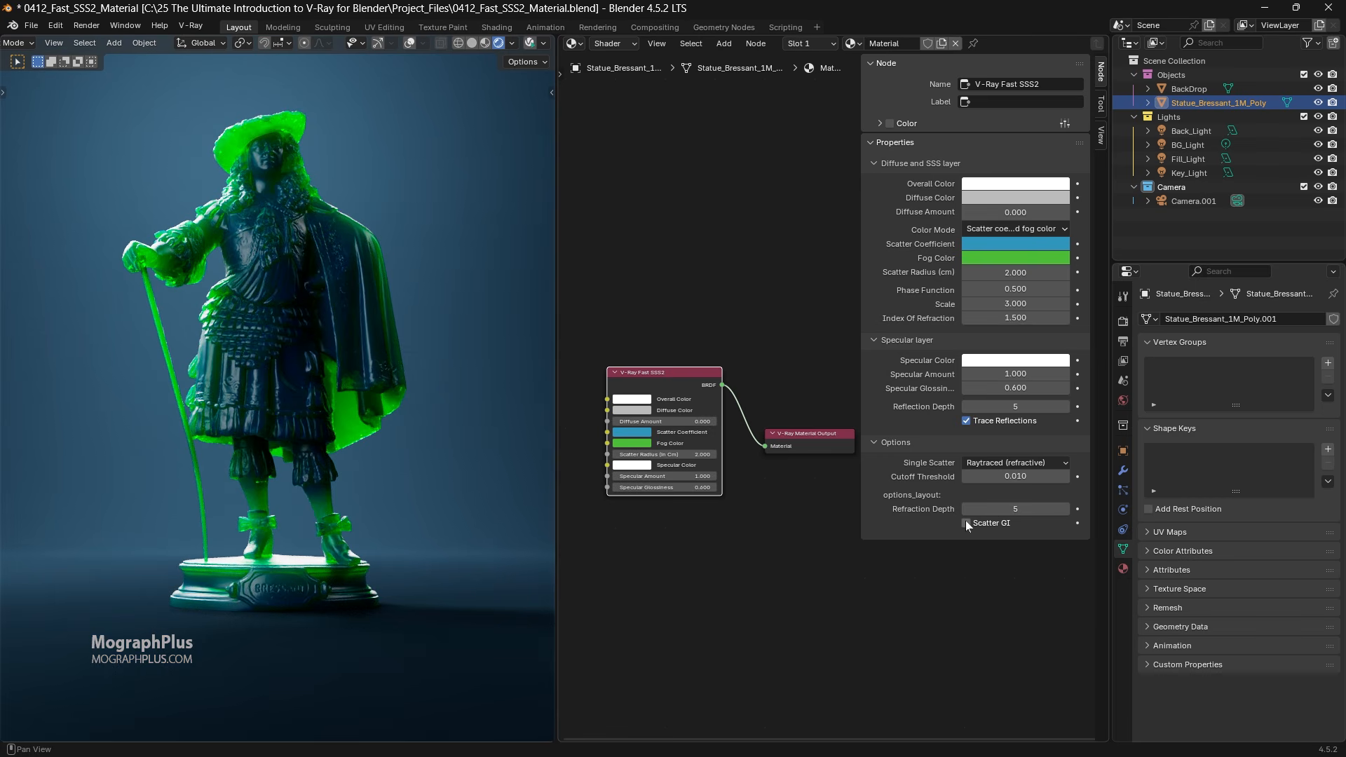
click(966, 522)
click(969, 523)
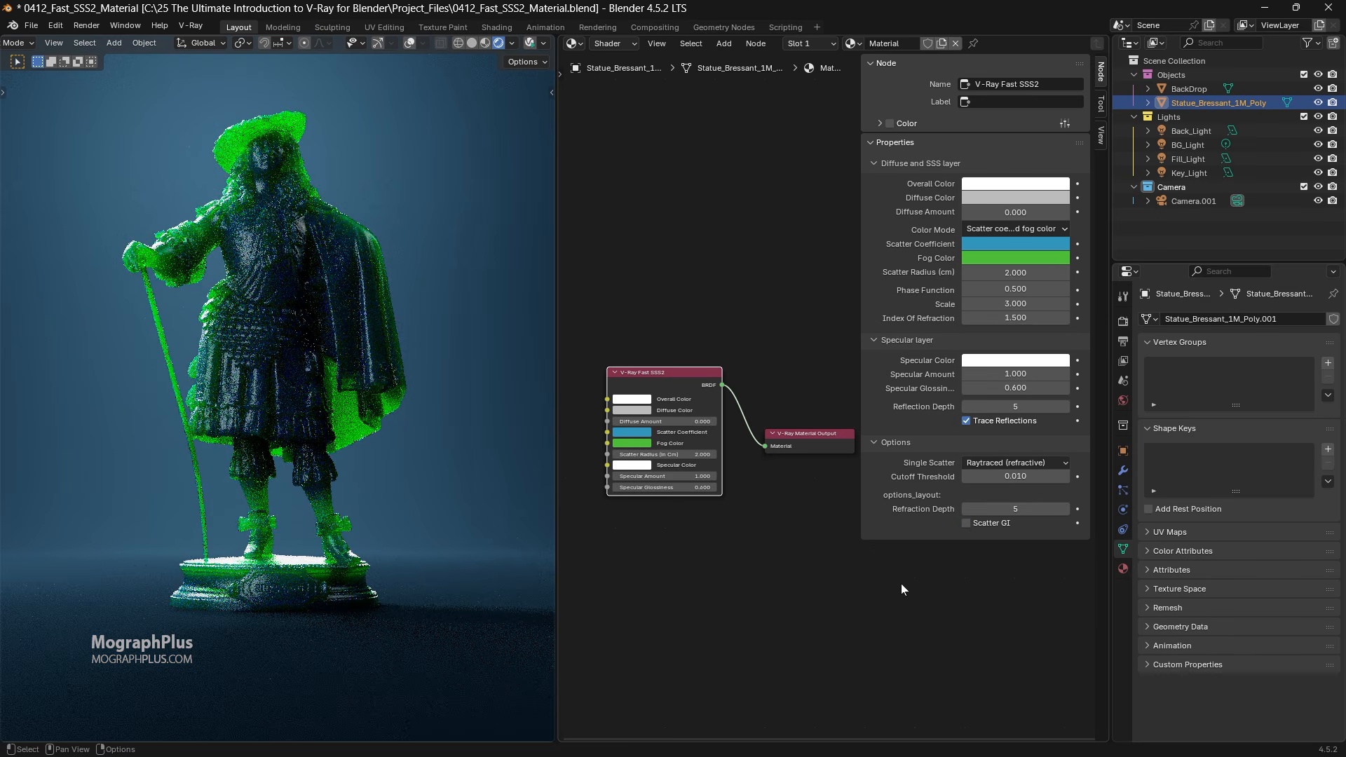